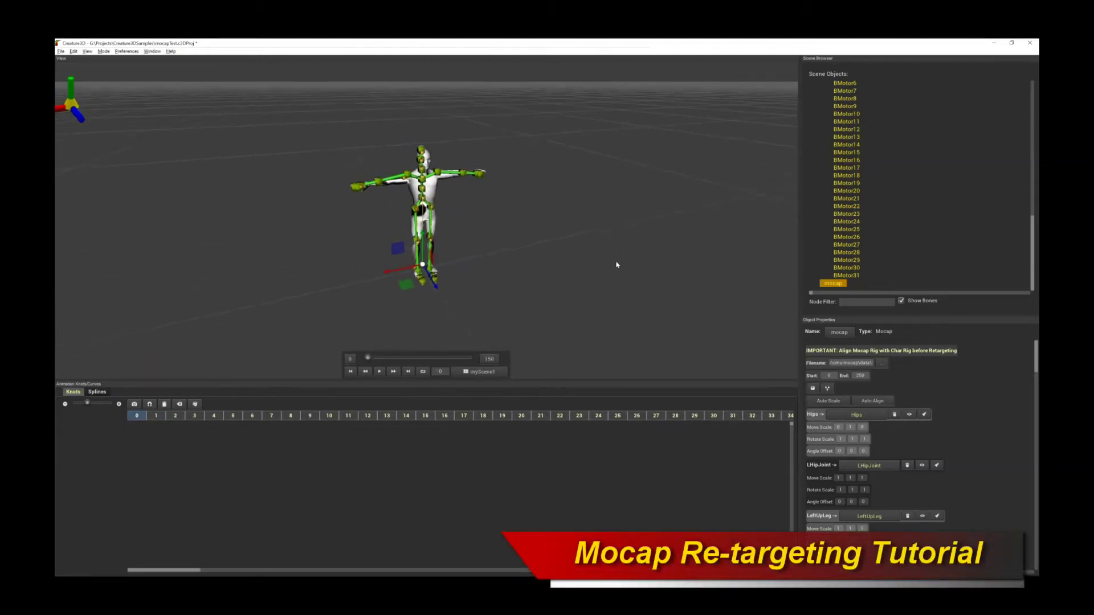
Replay the walk animation, then show BMotor27's keys as spline curves zoomed to frames 0–18.
left_click(380, 371)
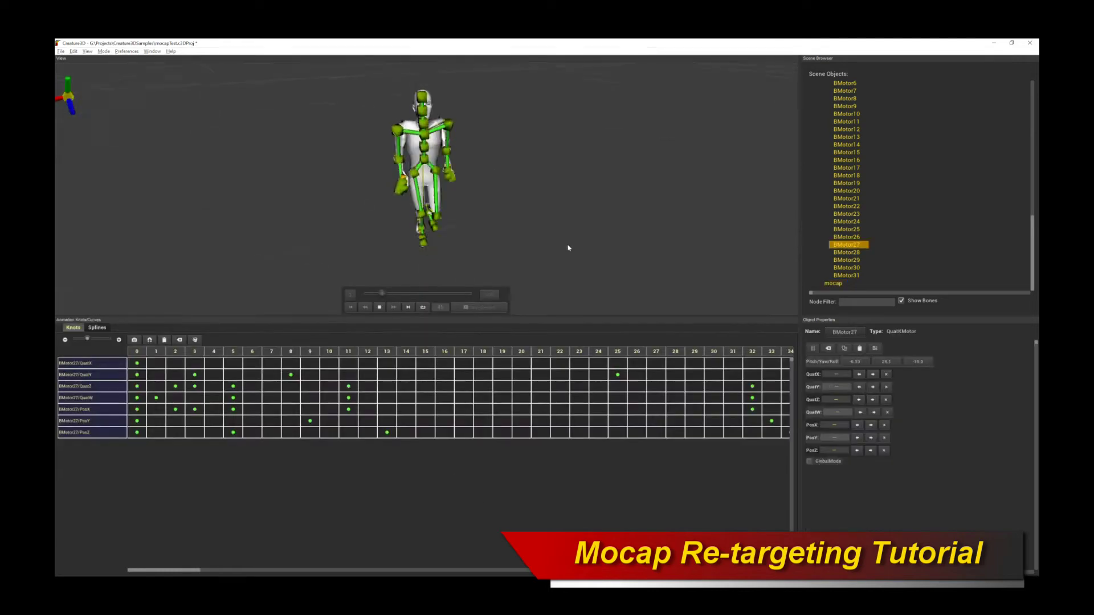
middle_click_drag(547, 222, 454, 215)
middle_click_drag(358, 264, 498, 257)
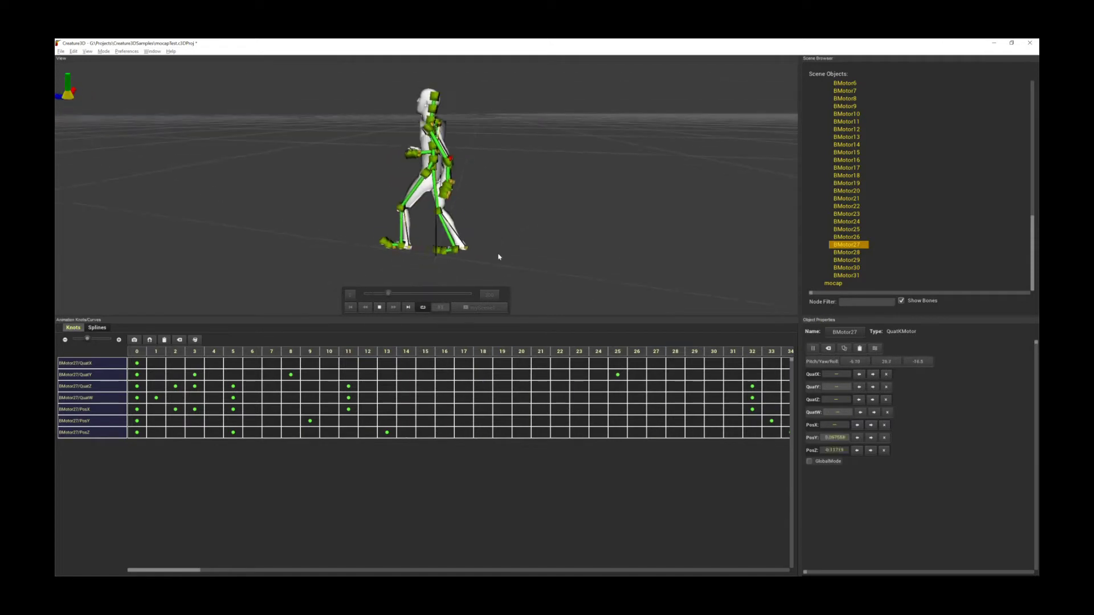
left_click(98, 329)
left_click_drag(87, 339, 179, 336)
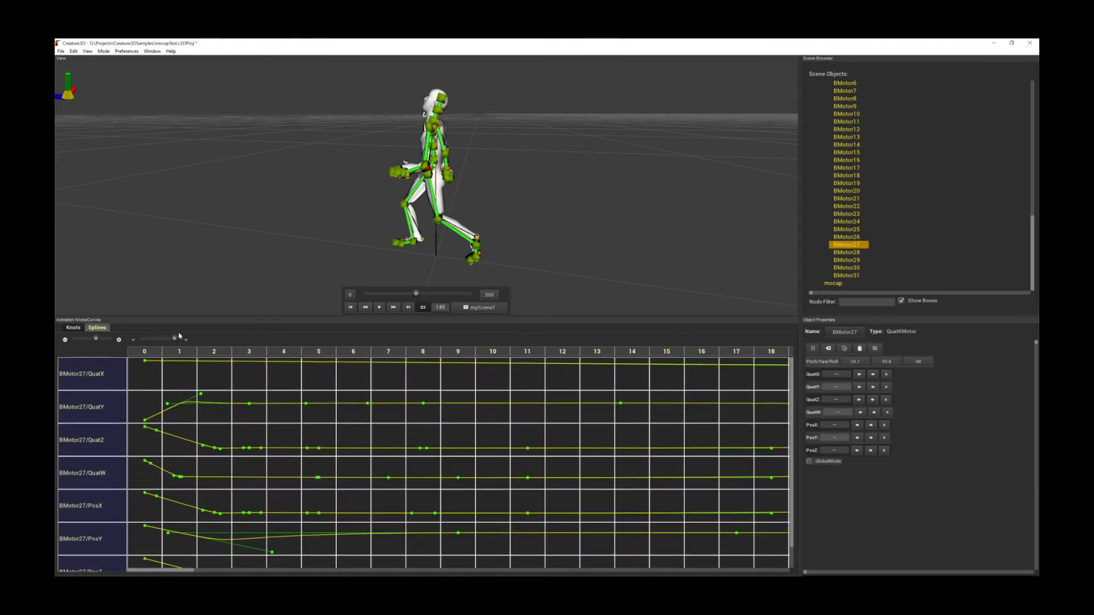
Play the walk animation from the start and zoom the curve graph out to the full curves.
middle_click_drag(536, 257, 497, 261)
key("space")
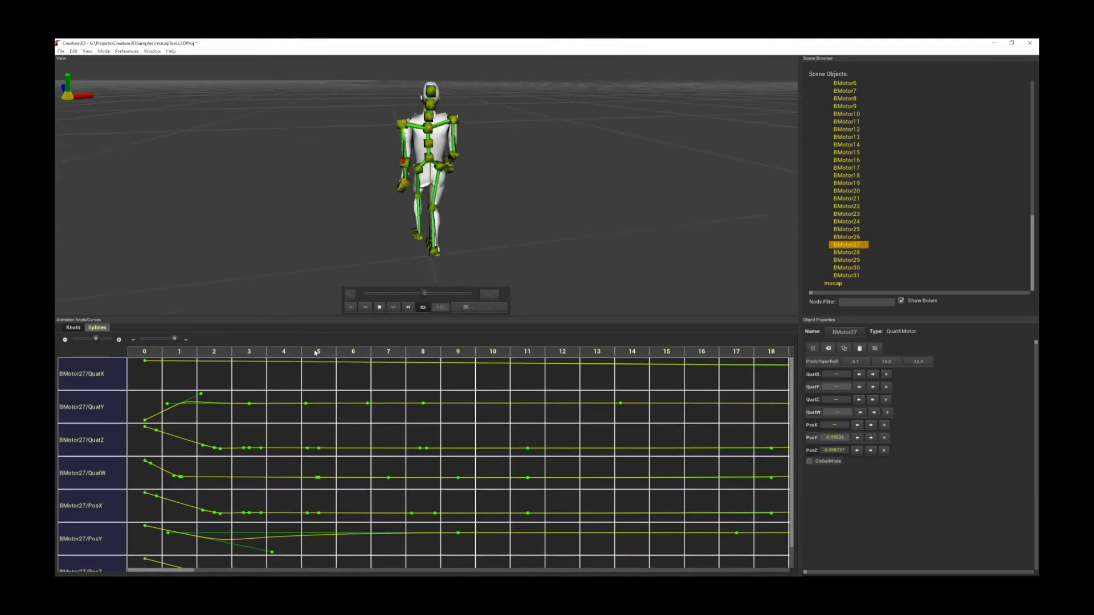
left_click(179, 354)
left_click_drag(171, 570, 259, 572)
left_click_drag(94, 340, 76, 340)
Replay the animation from a side view of the character, then stop playback.
key("space")
middle_click_drag(543, 192, 164, 189)
key("space")
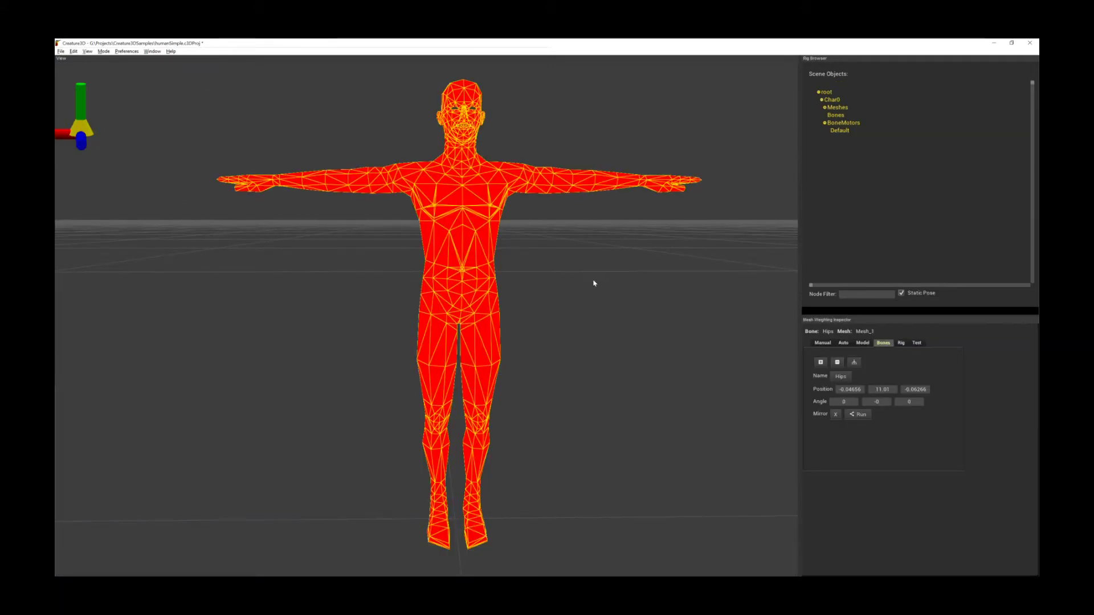
scroll(593, 284, "up", 3)
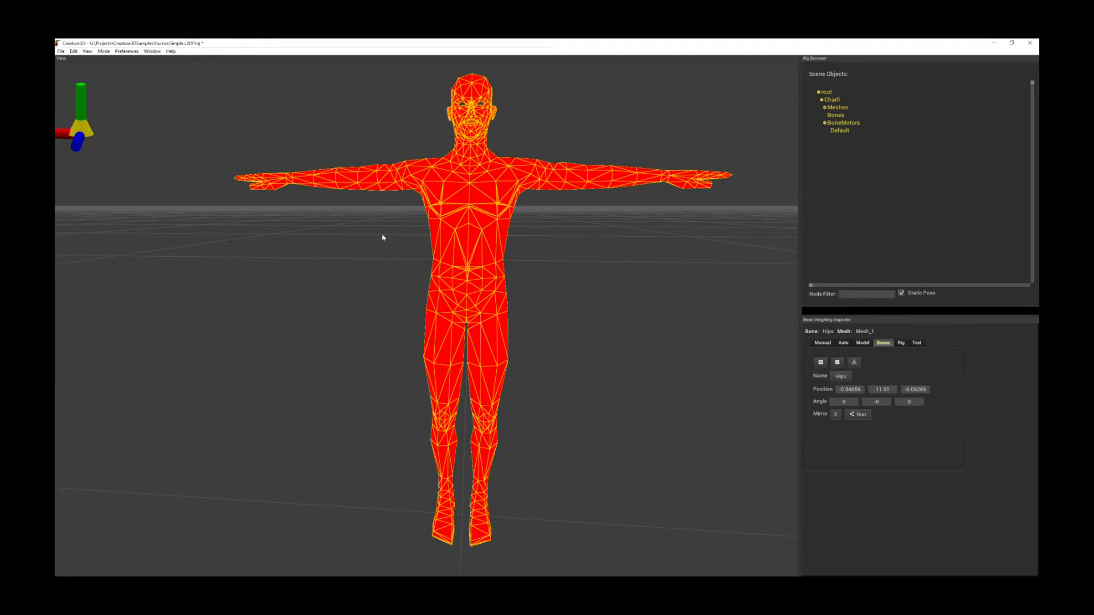
From the Rig tab, import 02_02.bvh using Import Rig > Import Mocap Rig.
left_click(901, 344)
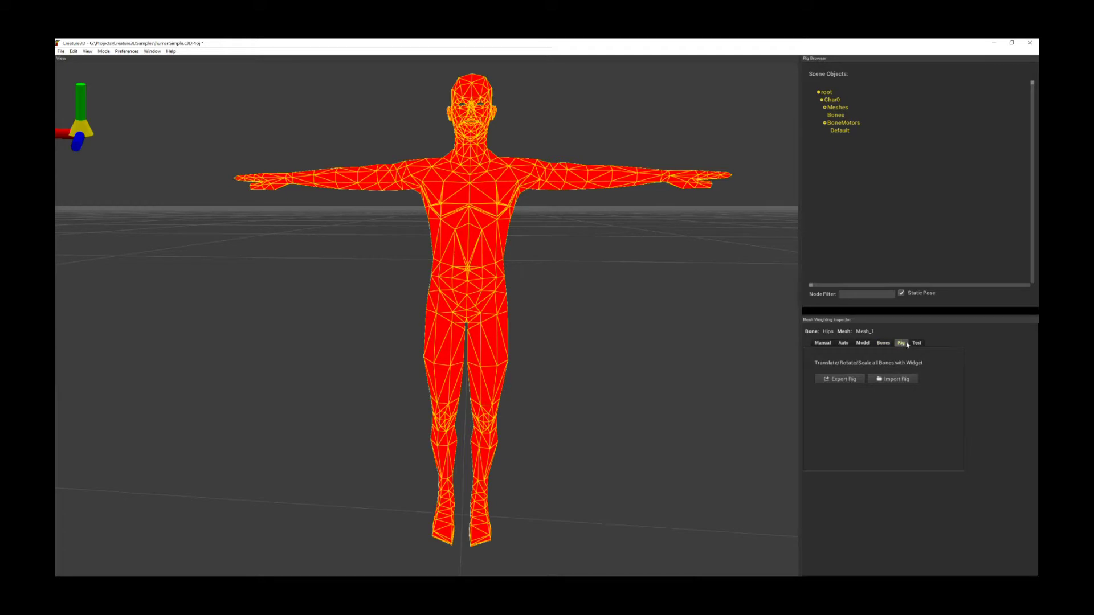
left_click(899, 380)
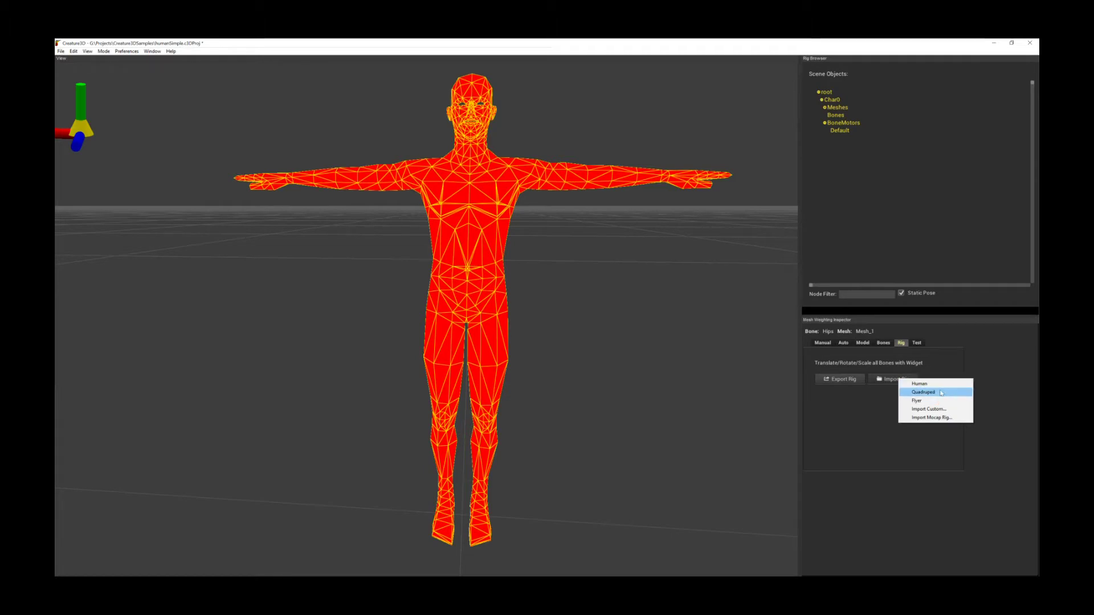
left_click(928, 420)
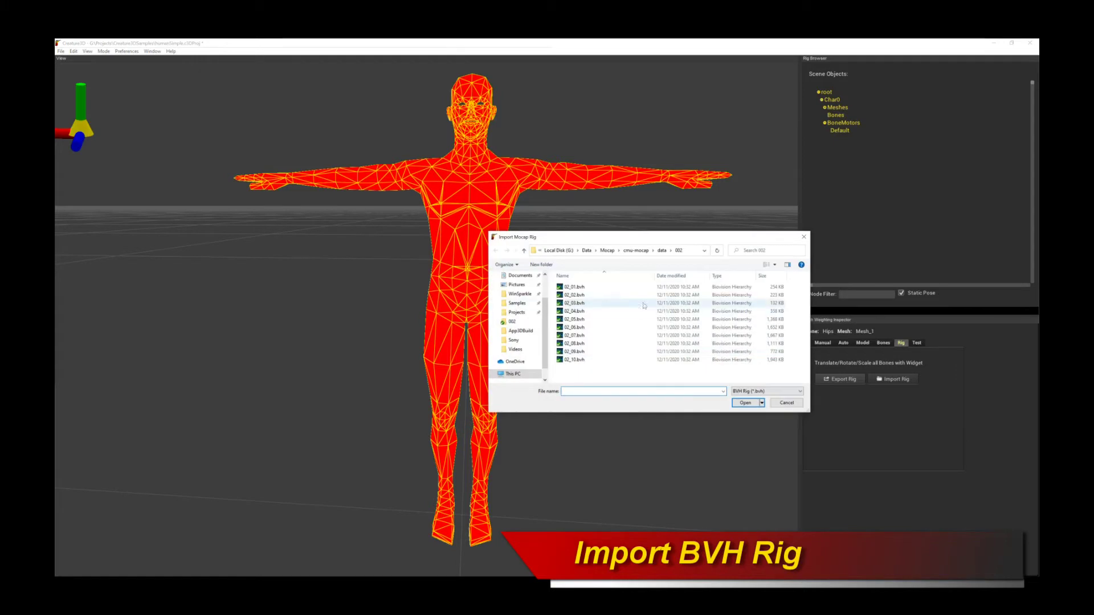
left_click(574, 287)
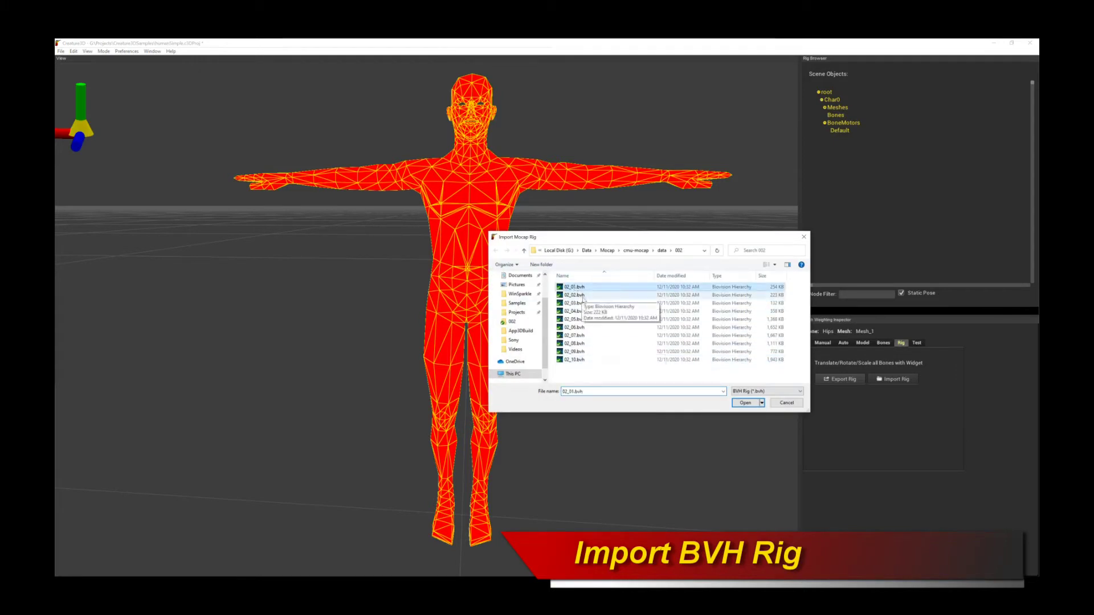
left_click(584, 295)
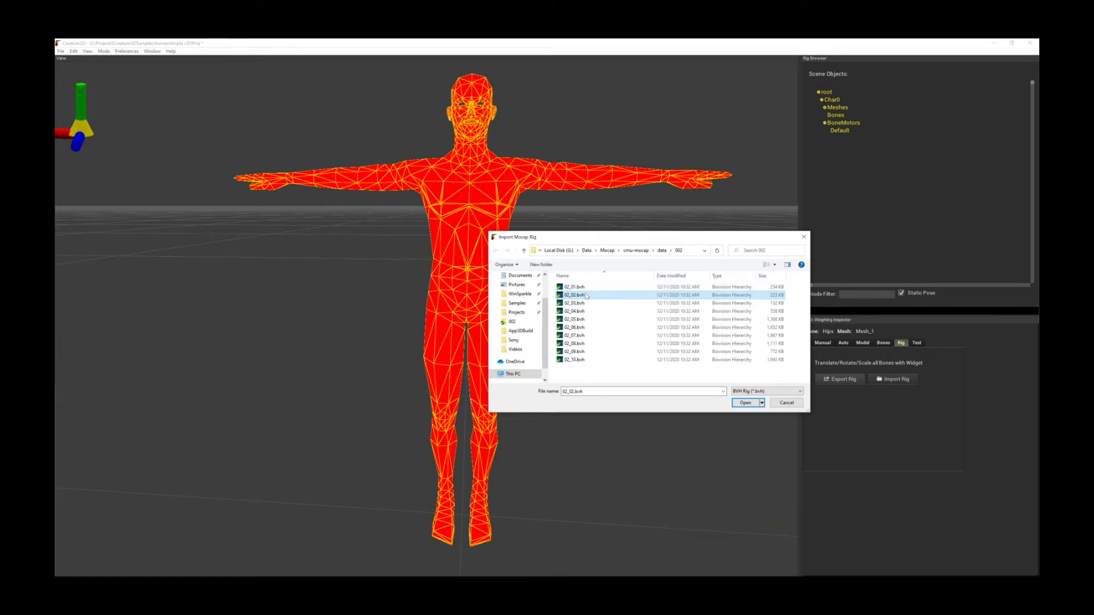
double_click(586, 296)
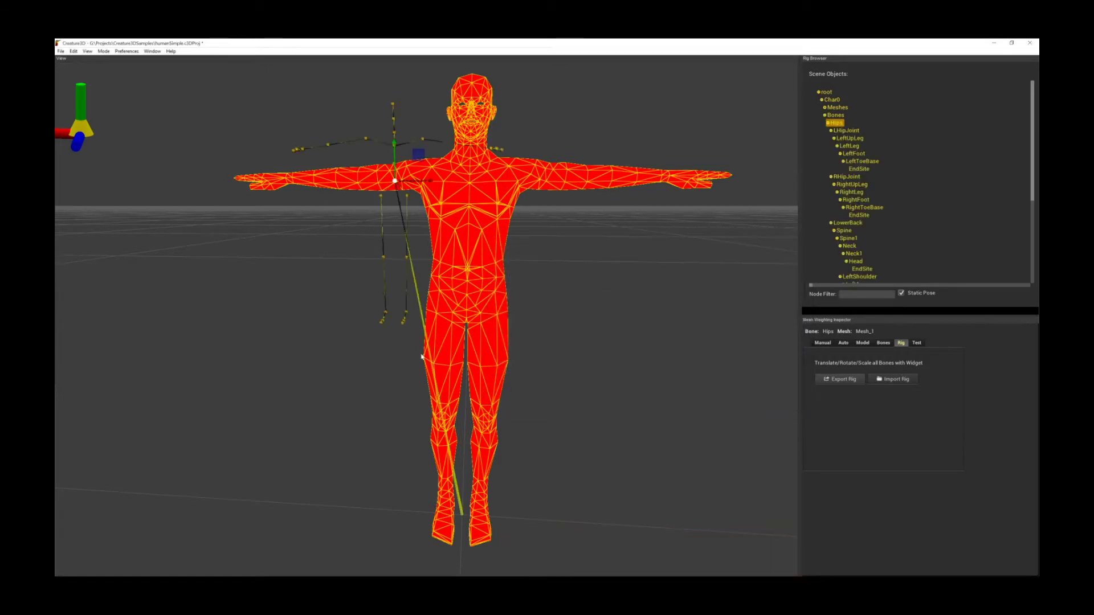
Move the mocap skeleton along X, Z and vertically toward the human mesh.
left_click_drag(420, 164, 400, 268)
left_click_drag(524, 316, 552, 308, "alt")
right_click_drag(552, 308, 376, 334, "alt")
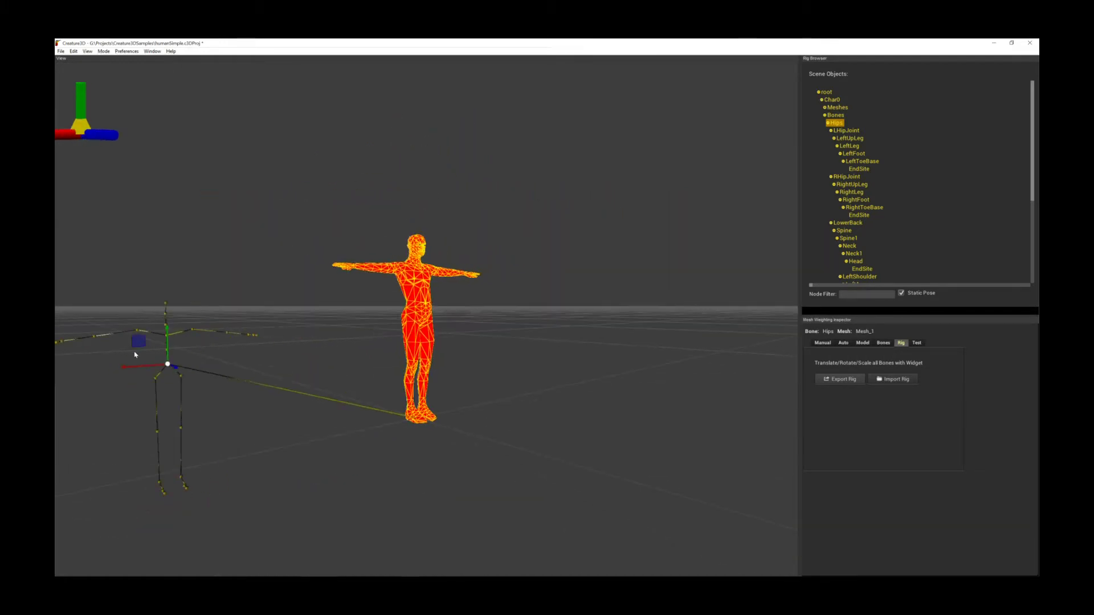
left_click_drag(168, 348, 395, 340)
middle_click_drag(395, 340, 214, 322)
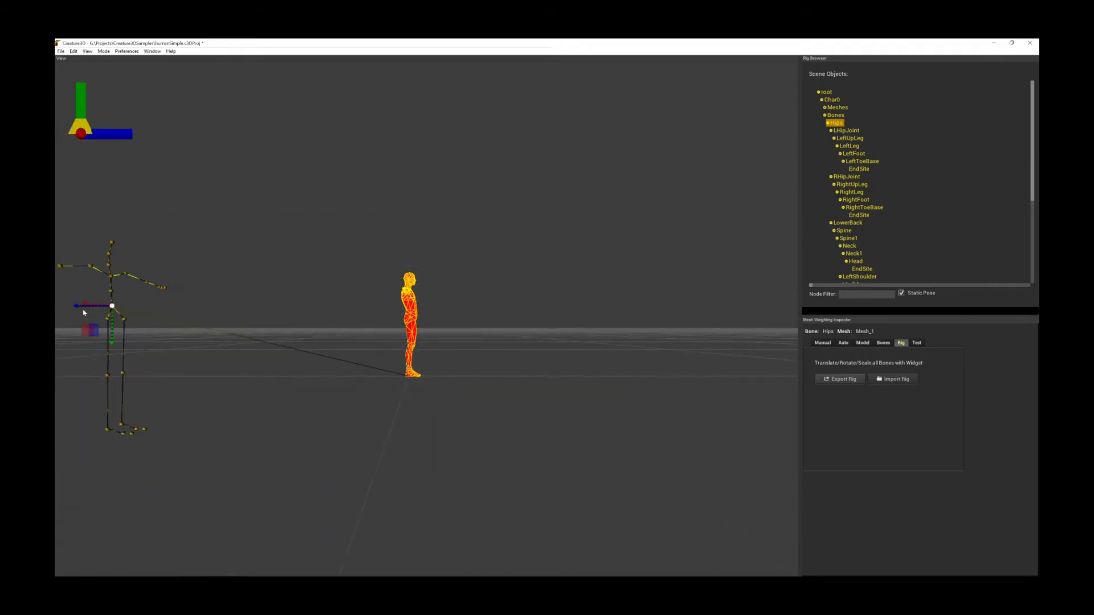
left_click_drag(89, 306, 151, 317)
middle_click_drag(151, 316, 269, 340)
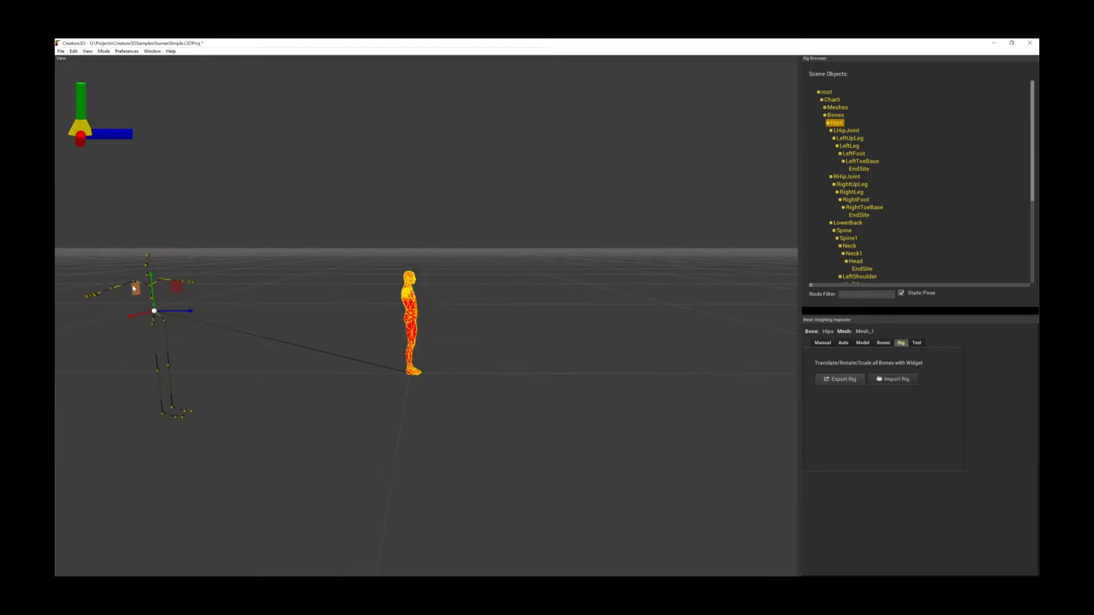
left_click_drag(174, 288, 420, 282)
middle_click_drag(420, 282, 496, 308)
left_click_drag(385, 320, 419, 320)
scroll(591, 313, "up", 3)
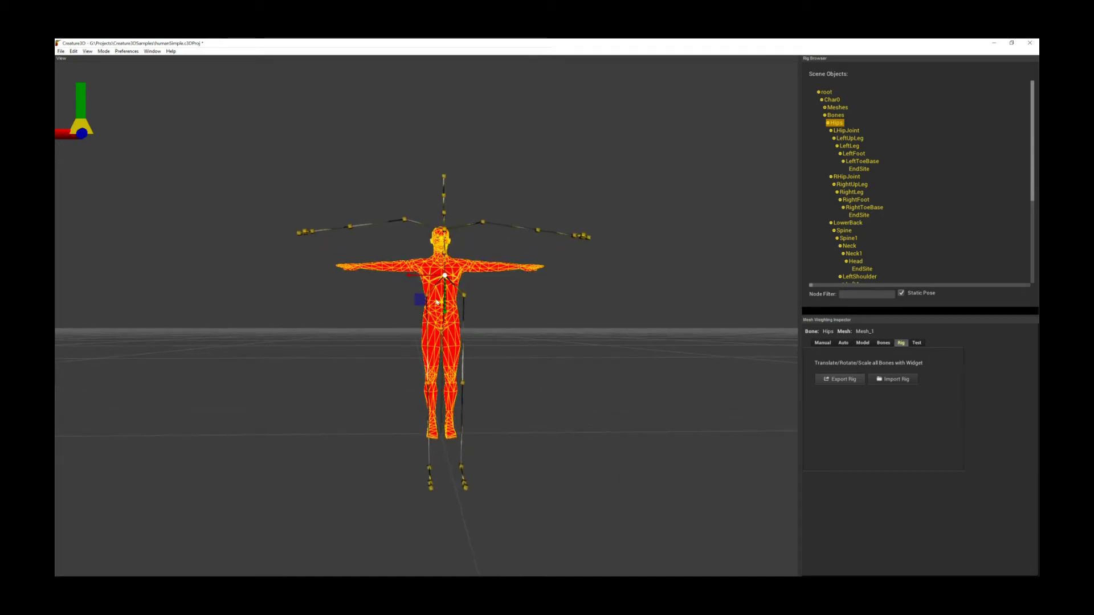
left_click_drag(426, 298, 416, 308)
scroll(521, 326, "up", 1)
Shrink the skeleton uniformly with the scale gizmo to match the mesh's size.
key("e")
key("r")
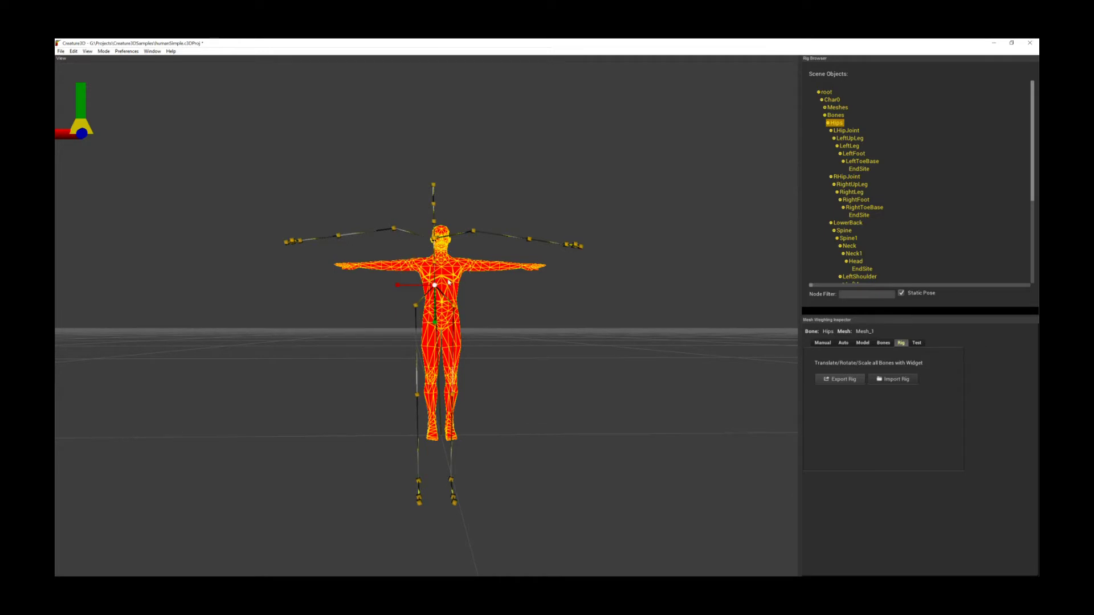
middle_click_drag(499, 313, 488, 325)
left_click_drag(439, 272, 428, 274)
middle_click_drag(520, 315, 519, 303)
Move the scaled skeleton down and left so its joints sit inside the mesh.
key("e")
key("w")
left_click_drag(465, 251, 469, 267)
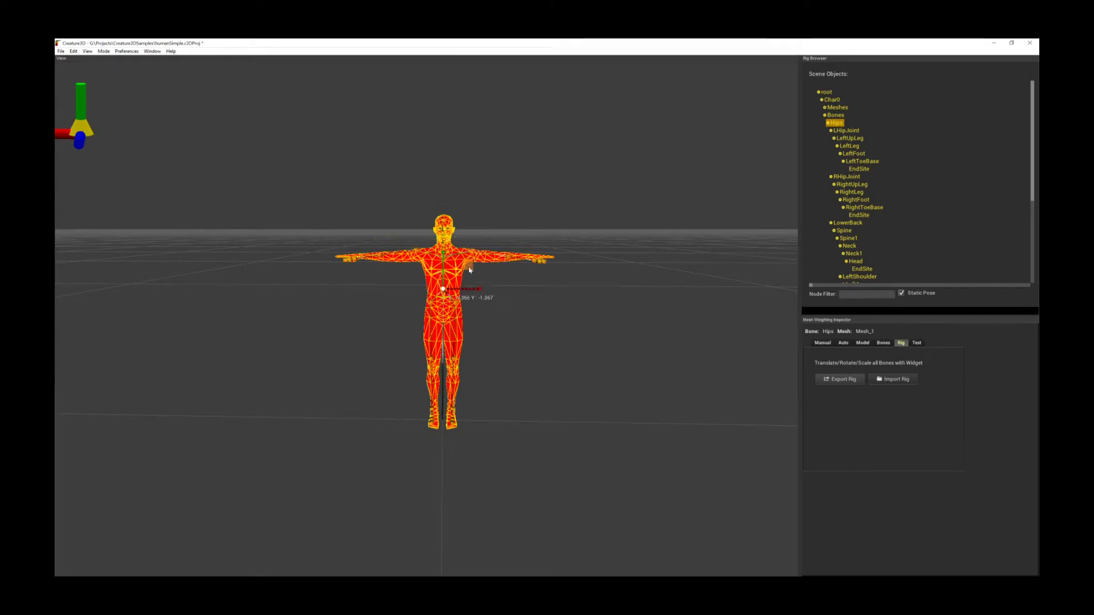
middle_click_drag(495, 283, 513, 277)
left_click_drag(514, 276, 496, 269)
mouse_move(545, 316)
middle_mouse_down()
mouse_move(603, 319)
mouse_move(525, 307)
middle_mouse_up()
scroll(530, 309, "up", 2)
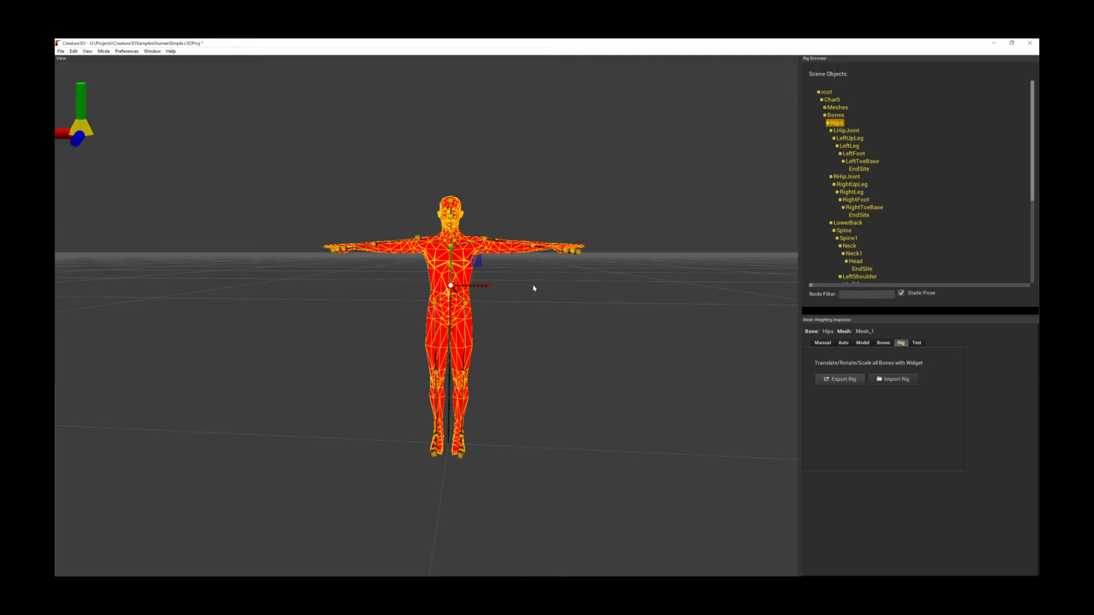
right_click_drag(518, 331, 541, 315, "alt")
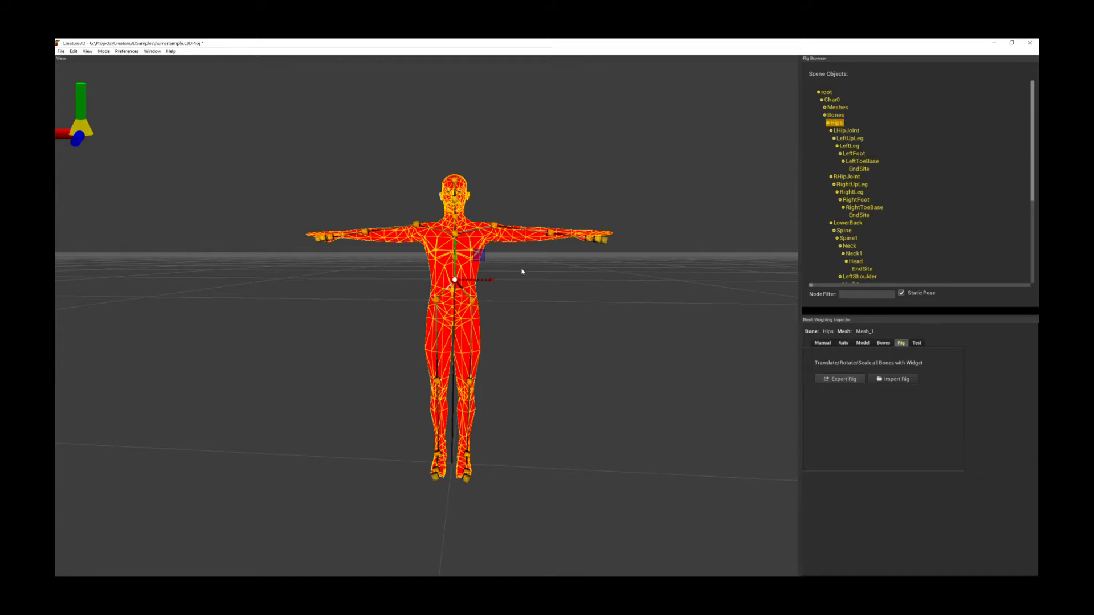
left_click_drag(542, 309, 490, 239, "alt")
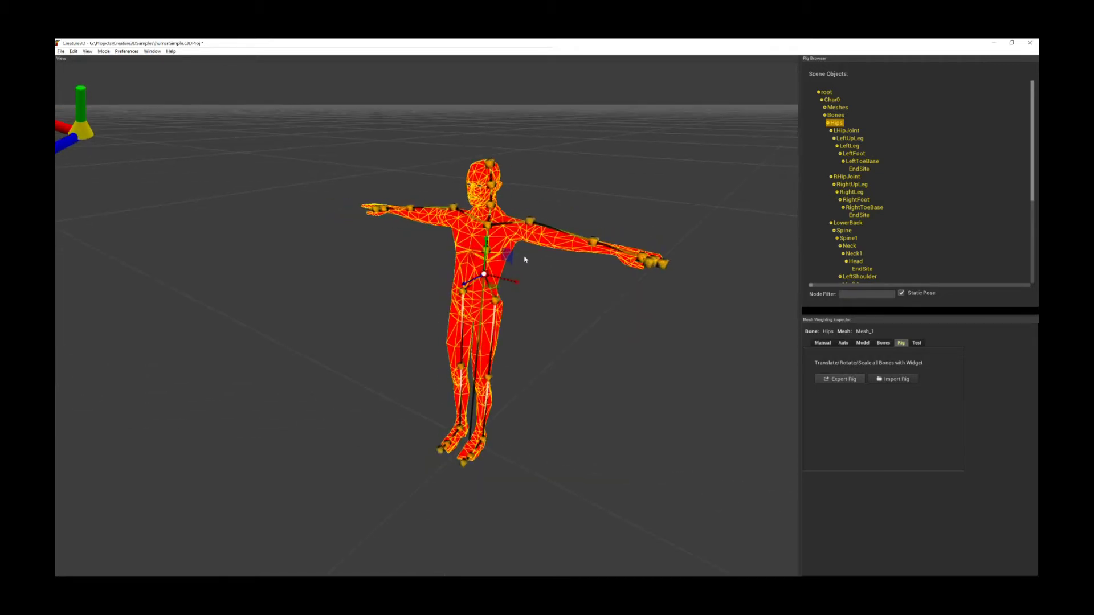
left_click_drag(538, 313, 447, 327, "alt")
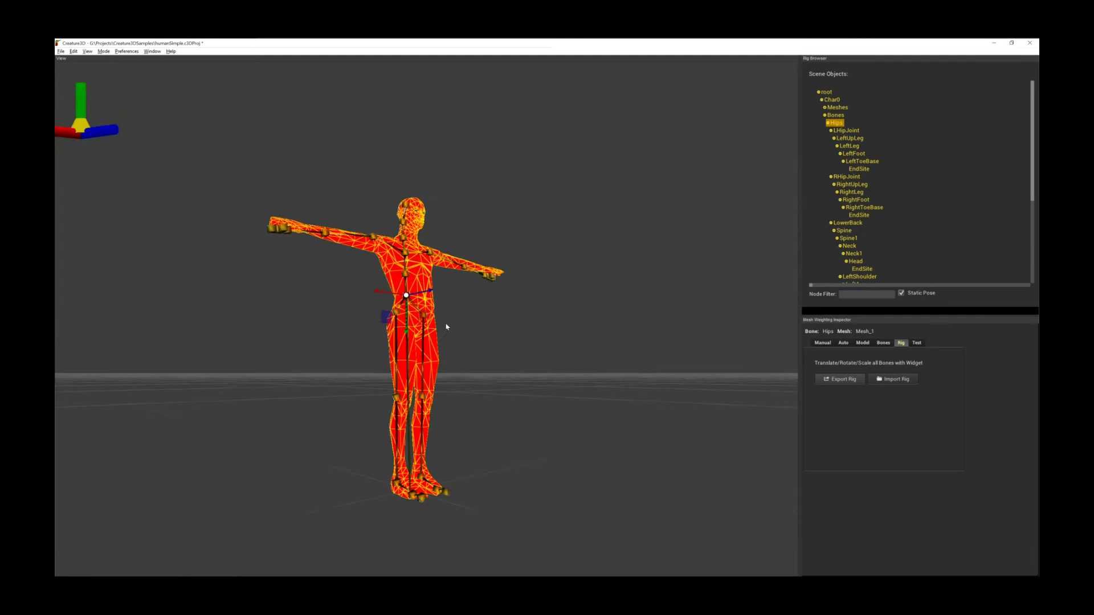
left_click(899, 379)
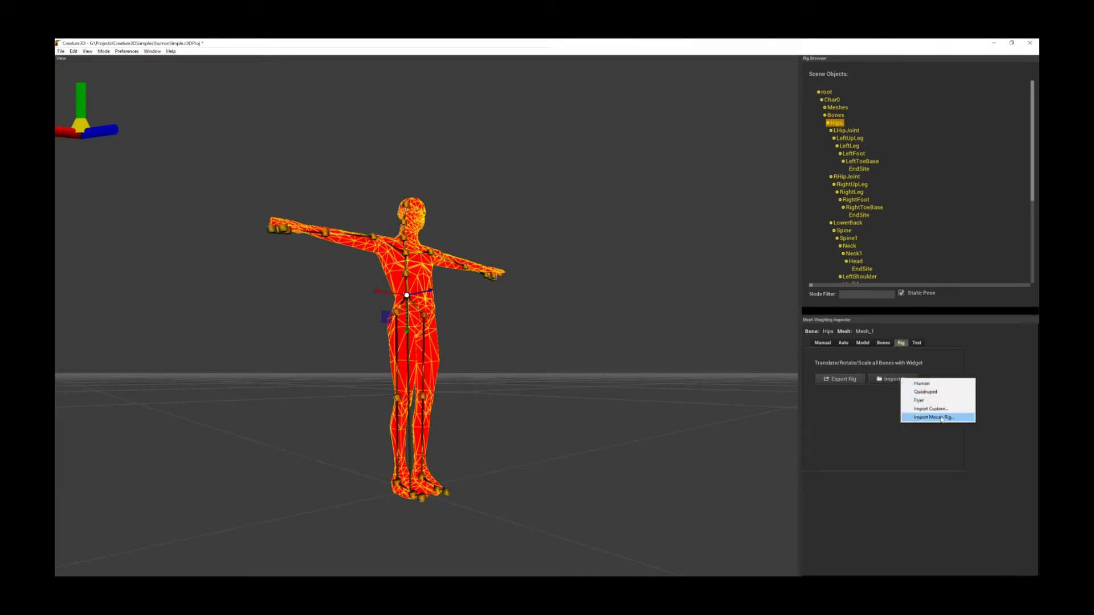
Dismiss the Import Rig choices and orbit around the rigged character to a front view.
left_click(543, 342)
middle_click_drag(533, 331, 596, 302)
mouse_move(596, 303)
right_mouse_down()
mouse_move(535, 306)
mouse_move(602, 297)
right_mouse_up()
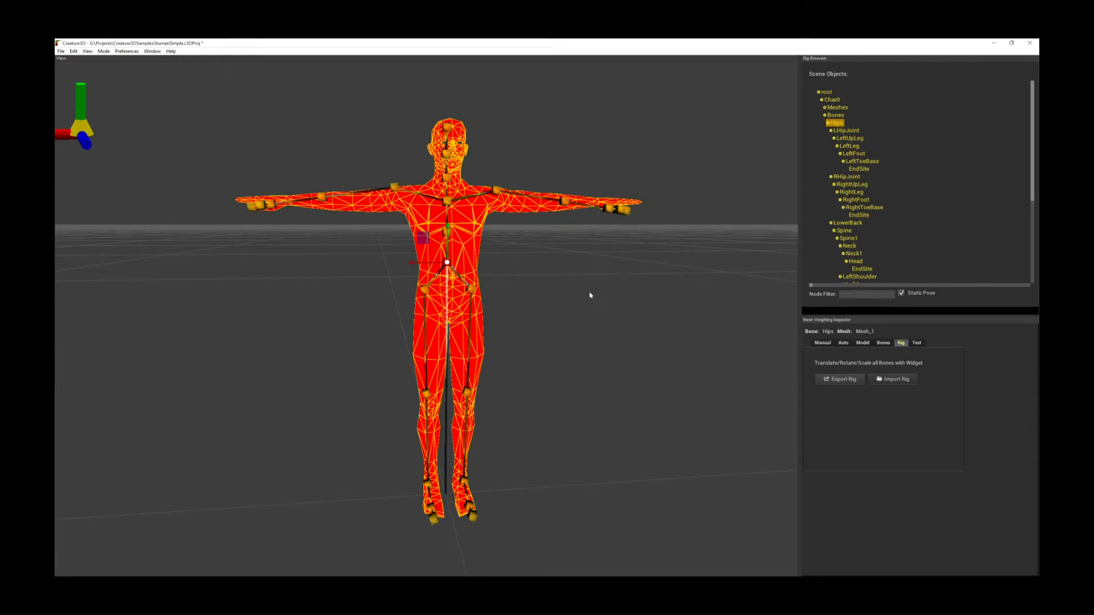
middle_click_drag(612, 299, 601, 302)
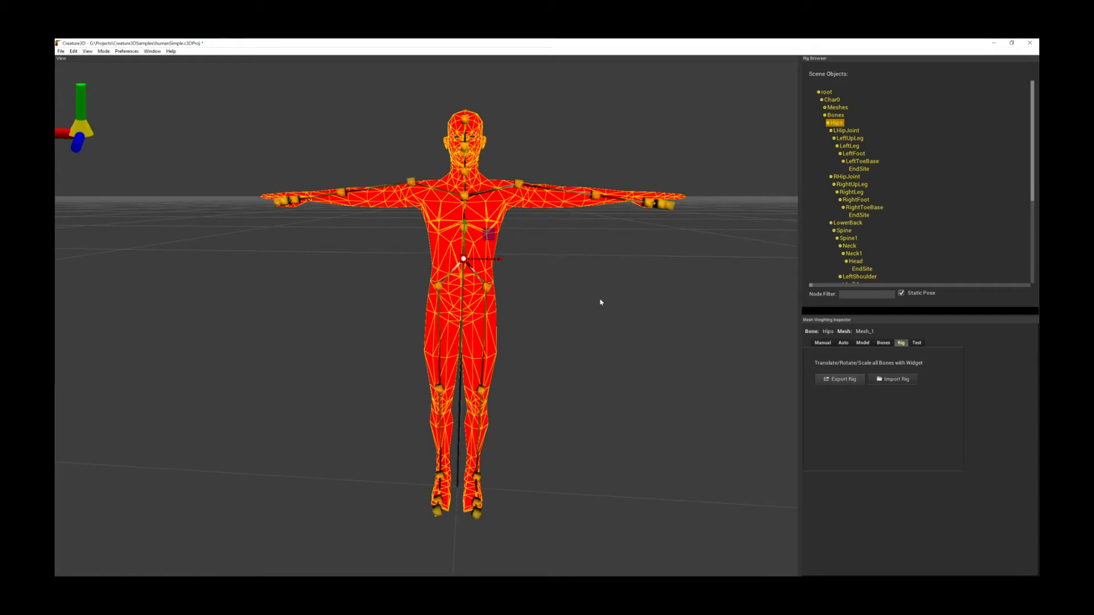
middle_click_drag(625, 302, 610, 299)
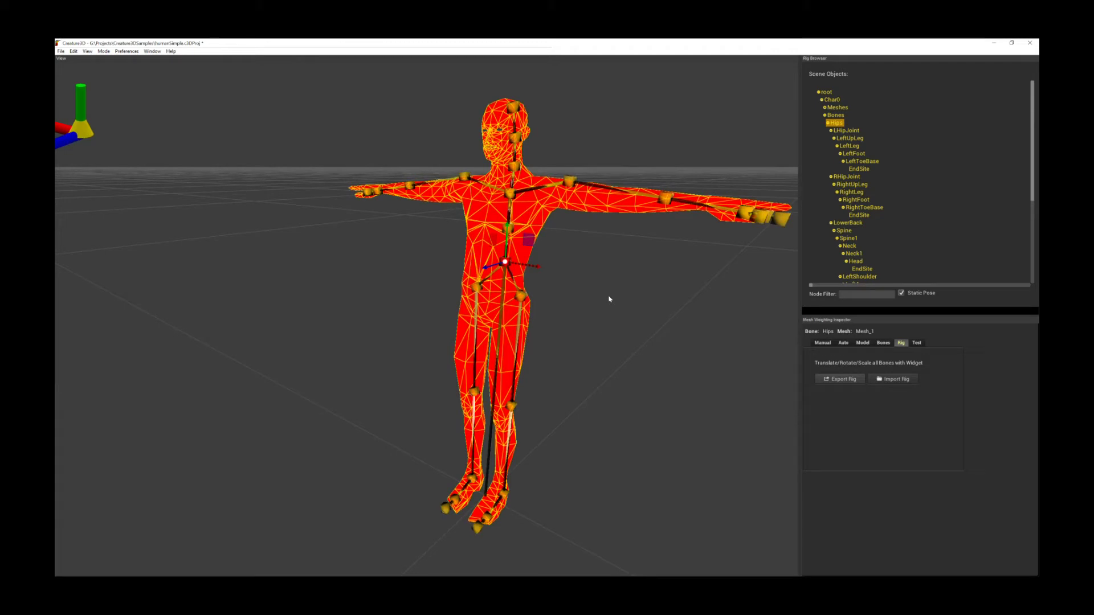
mouse_move(609, 299)
middle_mouse_down()
mouse_move(579, 308)
mouse_move(594, 303)
middle_mouse_up()
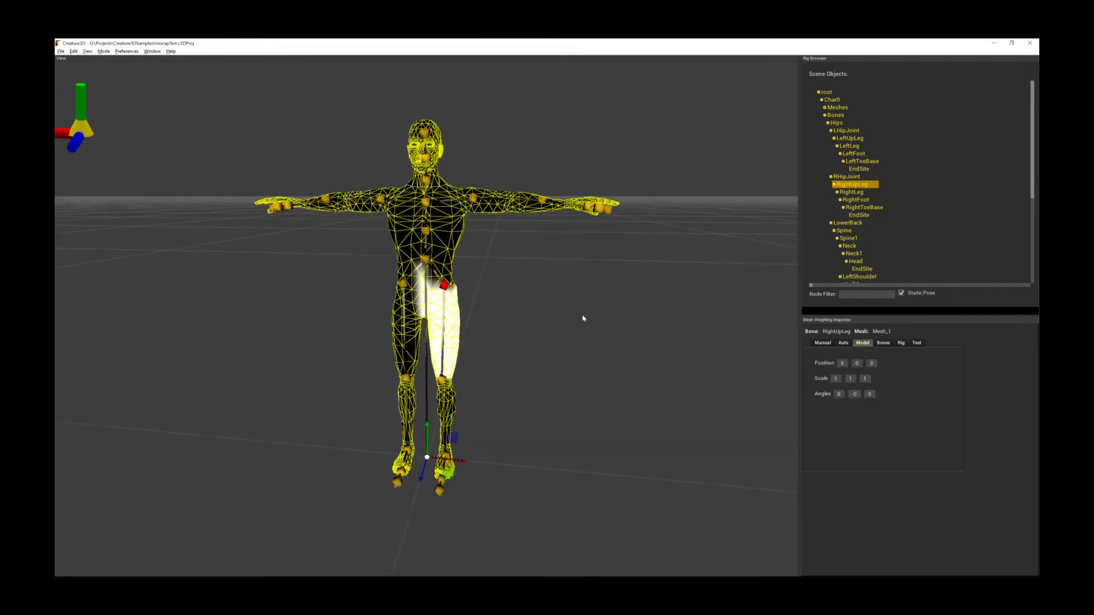
In the Test tab, rotate the RightUpLeg and RightLeg bones to check the right leg's deformation.
middle_click_drag(583, 319, 585, 322)
right_click_drag(585, 322, 594, 320)
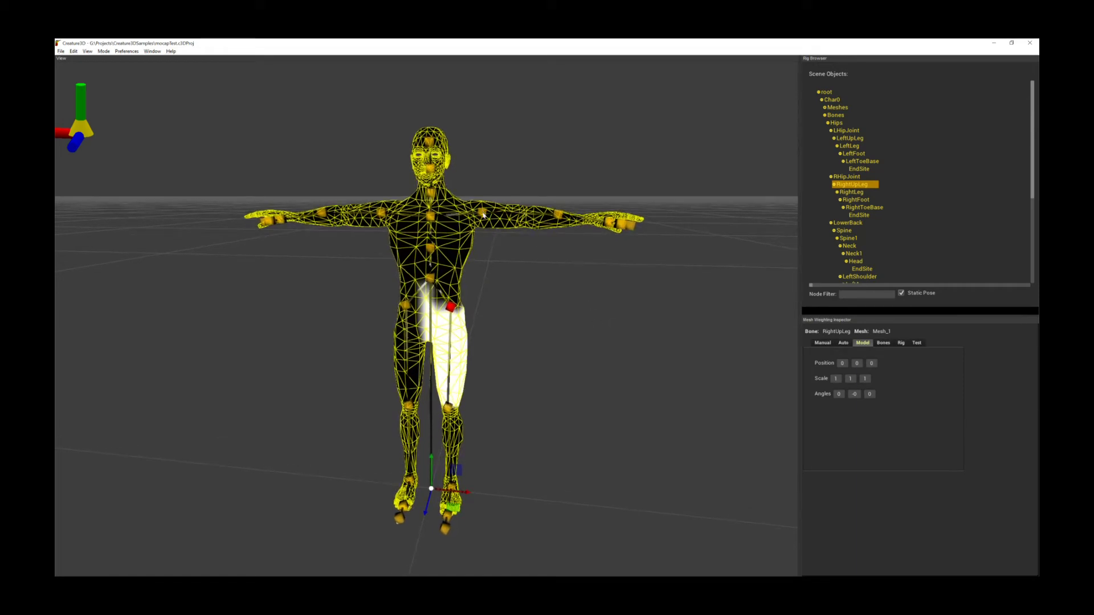
left_click(917, 343)
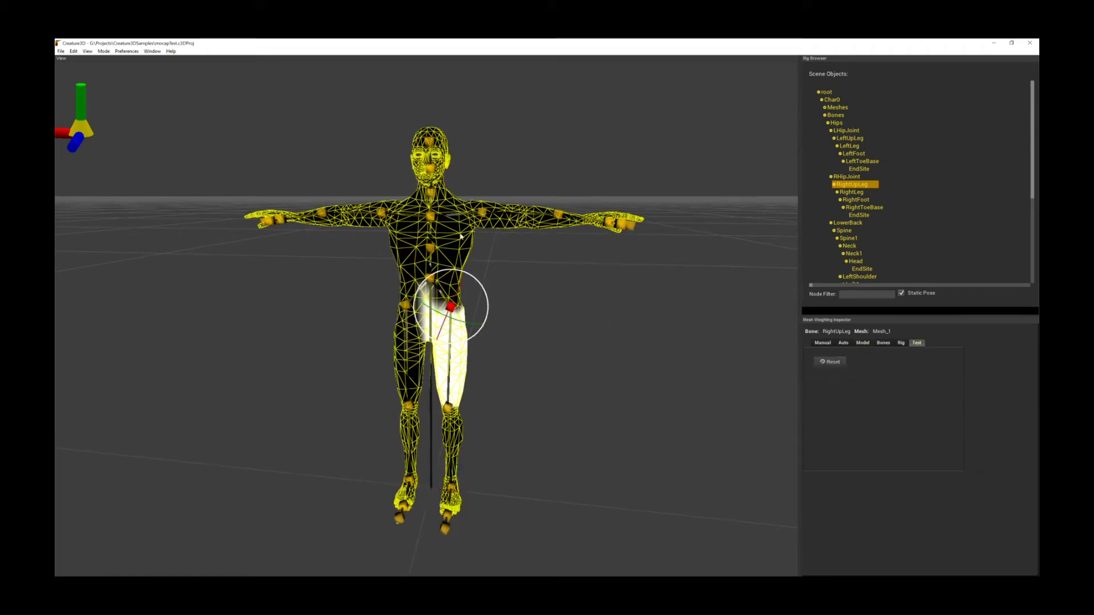
left_click(424, 224)
left_click(455, 309)
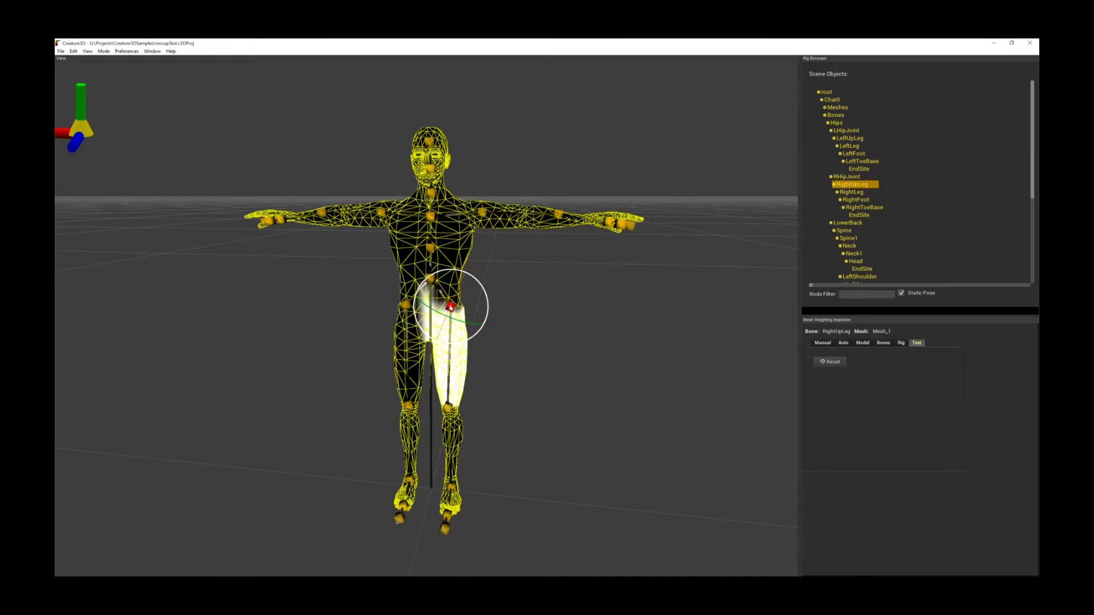
left_click_drag(487, 320, 473, 324)
left_click(454, 405)
mouse_move(454, 406)
left_mouse_down()
mouse_move(459, 419)
mouse_move(471, 396)
left_mouse_up()
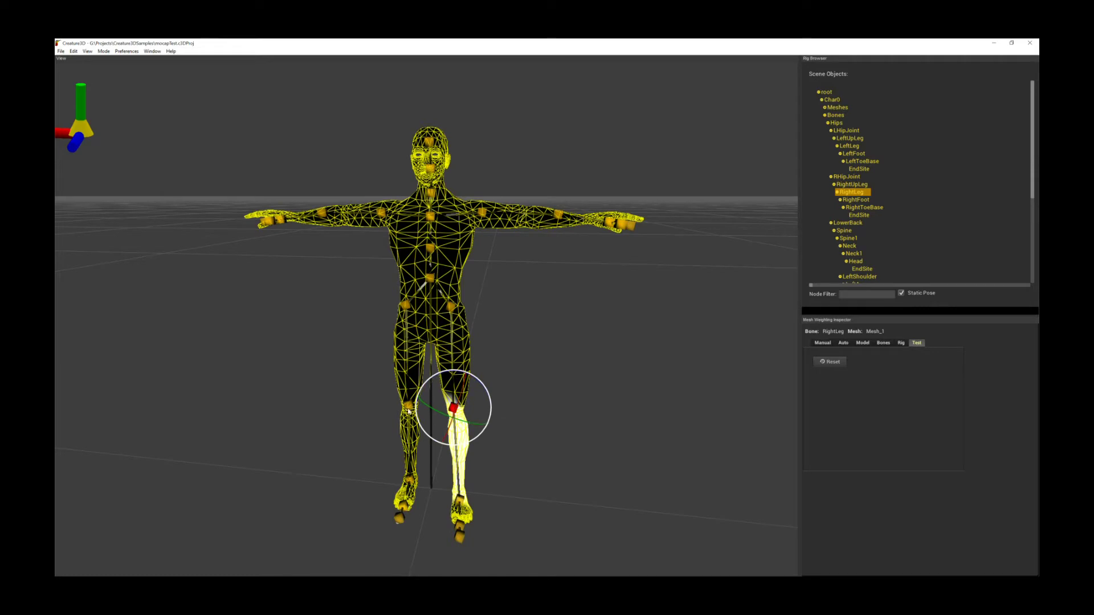
Bend the LeftLeg, LeftUpLeg and Spine bones to test deformation of the left leg and torso.
left_click(408, 408)
left_click_drag(397, 412, 427, 415)
left_click(408, 308)
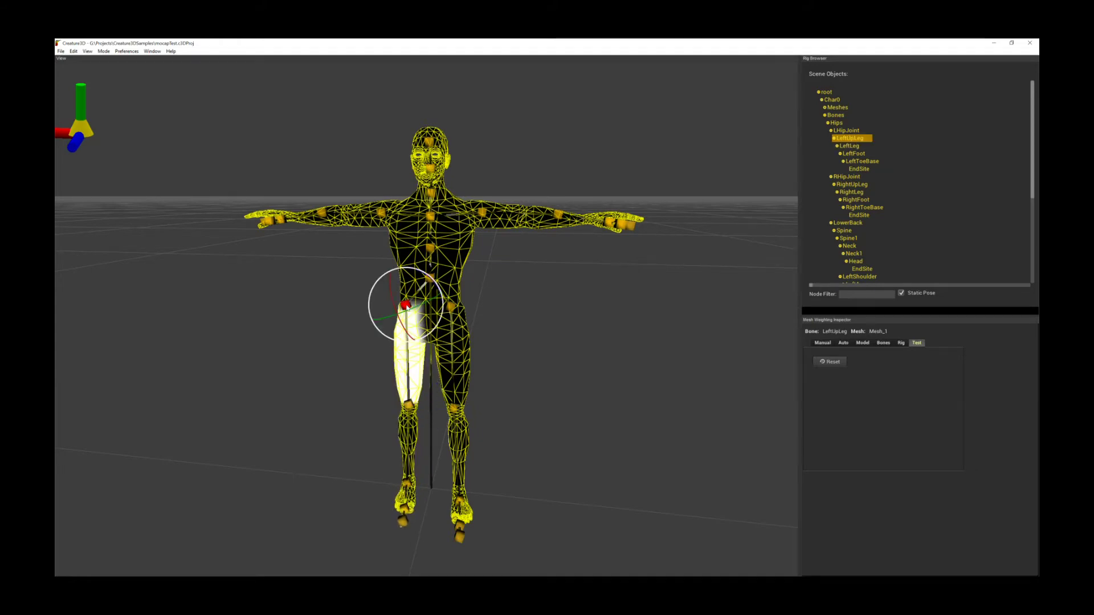
left_click_drag(422, 313, 421, 313)
left_click(430, 247)
left_click_drag(430, 247, 430, 247)
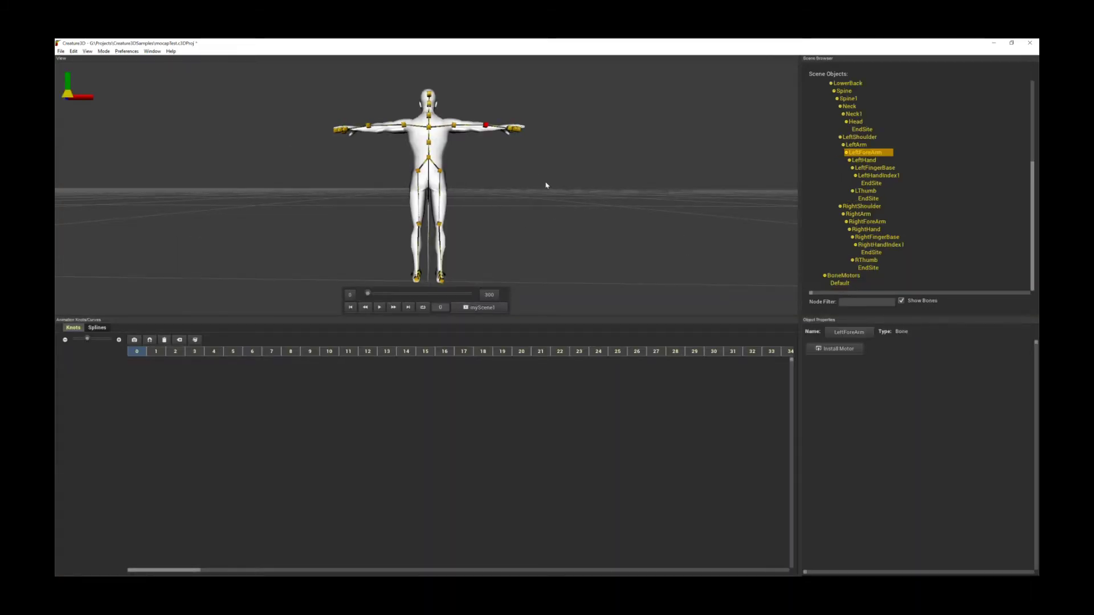
Orbit the animation view to an elevated three-quarter view of the T-posed character.
middle_click_drag(534, 165, 478, 161)
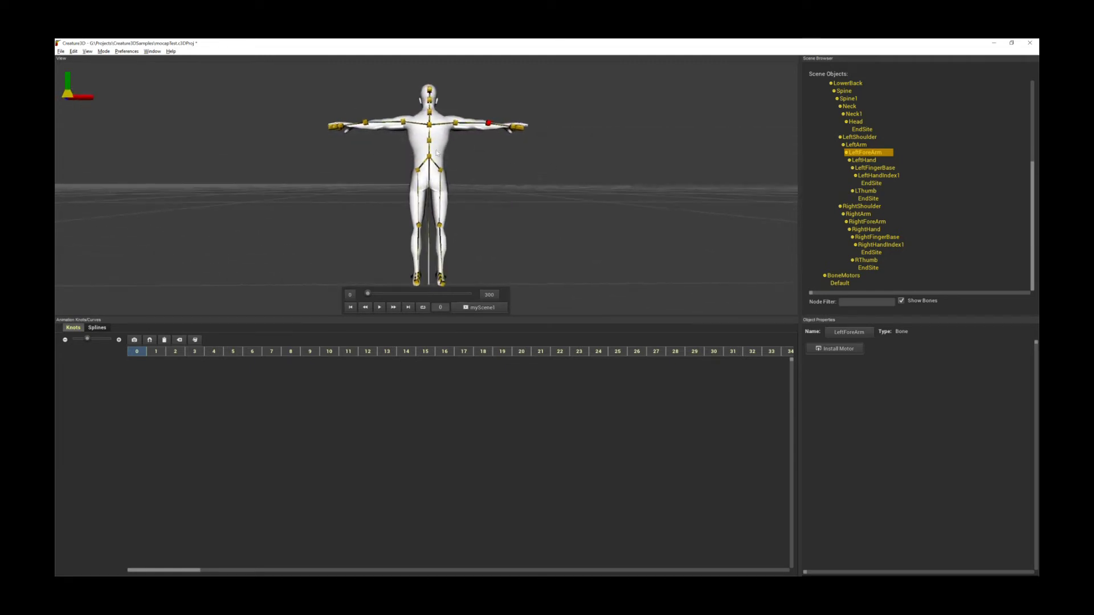
left_click(60, 51)
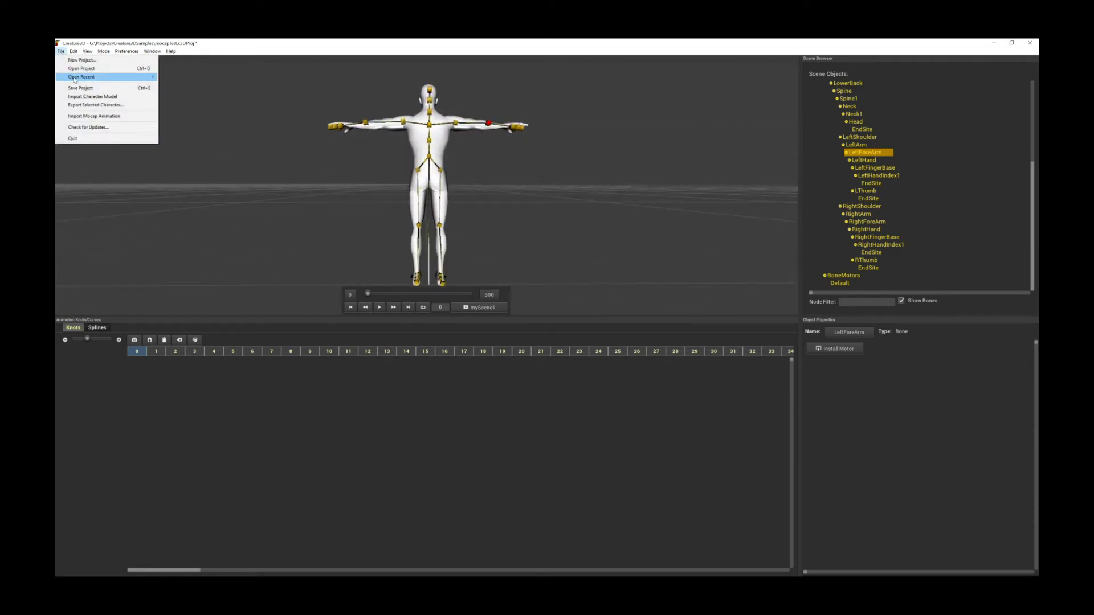
Import the 02_02.bvh clip via File > Import Mocap Animation.
left_click(83, 116)
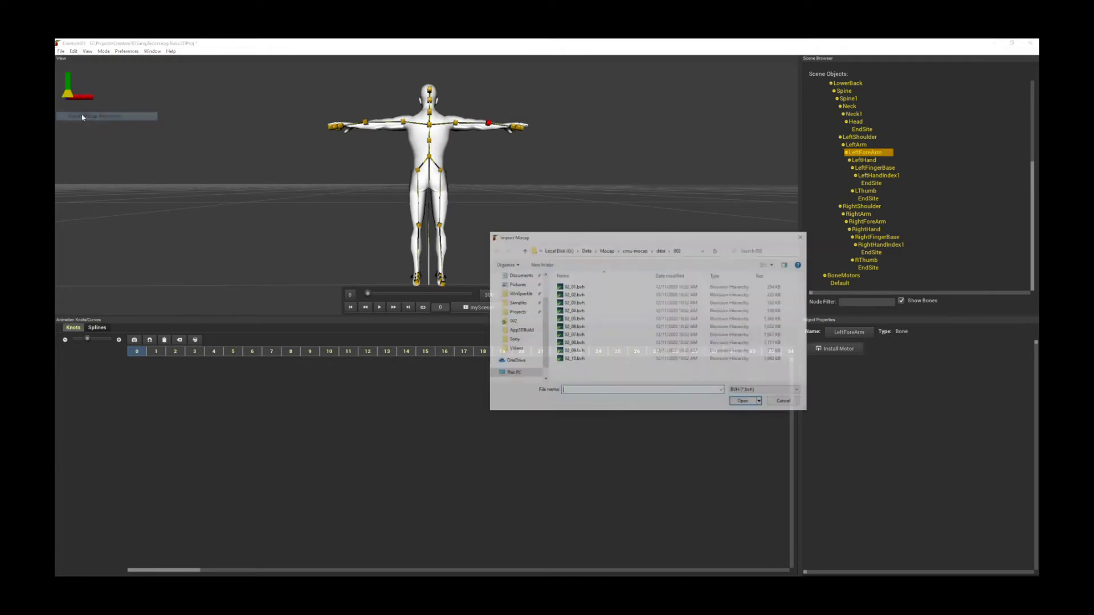
left_click(582, 295)
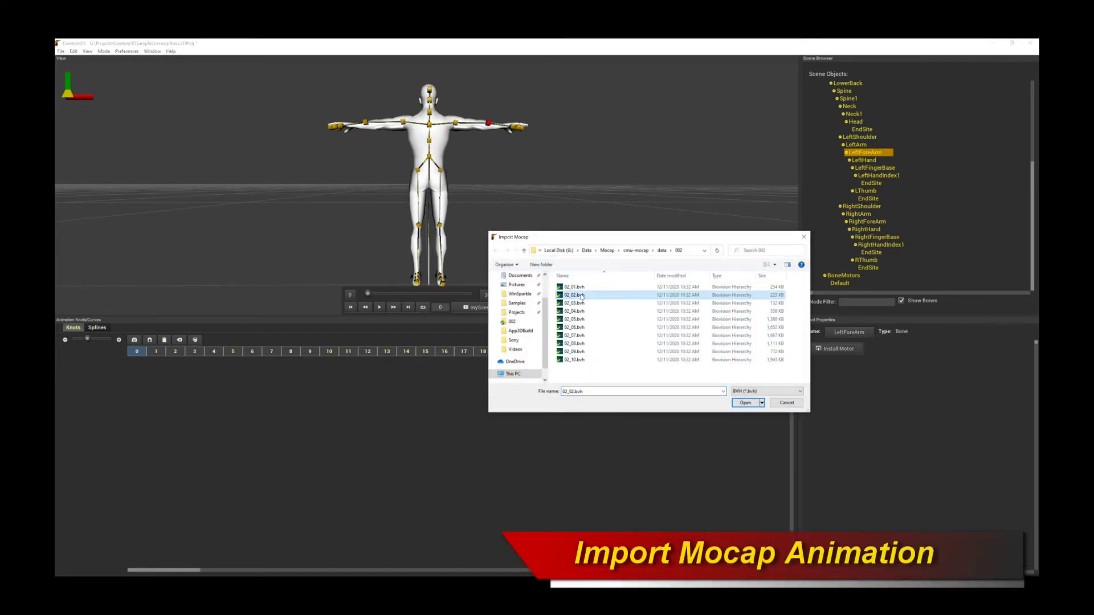
double_click(581, 295)
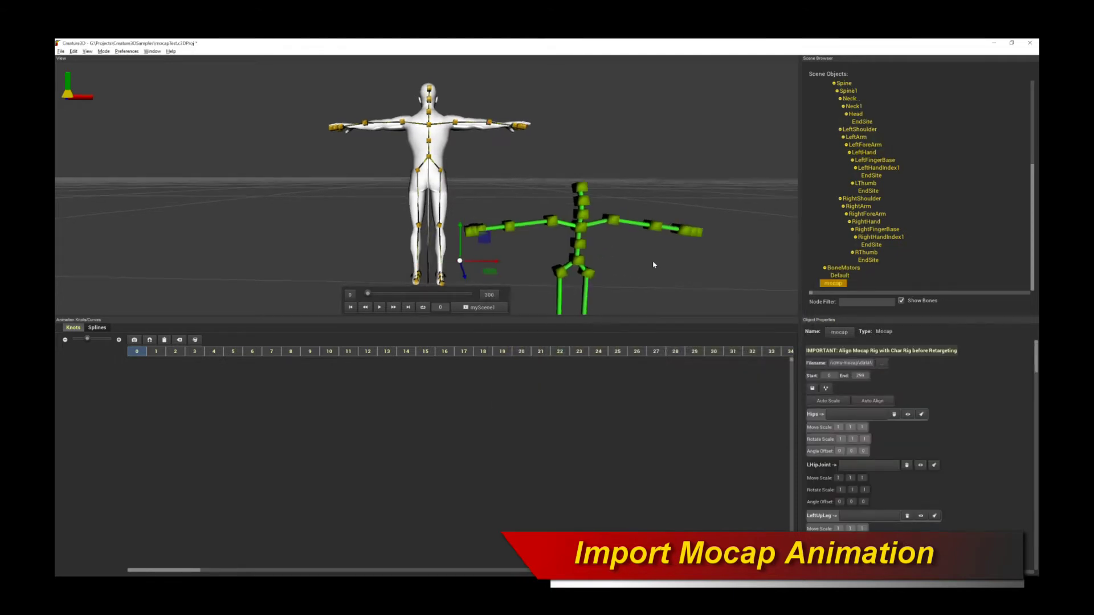
Play the 02_02 walk from a side view, rewind to frame 0, and orbit to a front view.
scroll(612, 268, "down", 3)
middle_click_drag(593, 261, 422, 296)
left_click(379, 308)
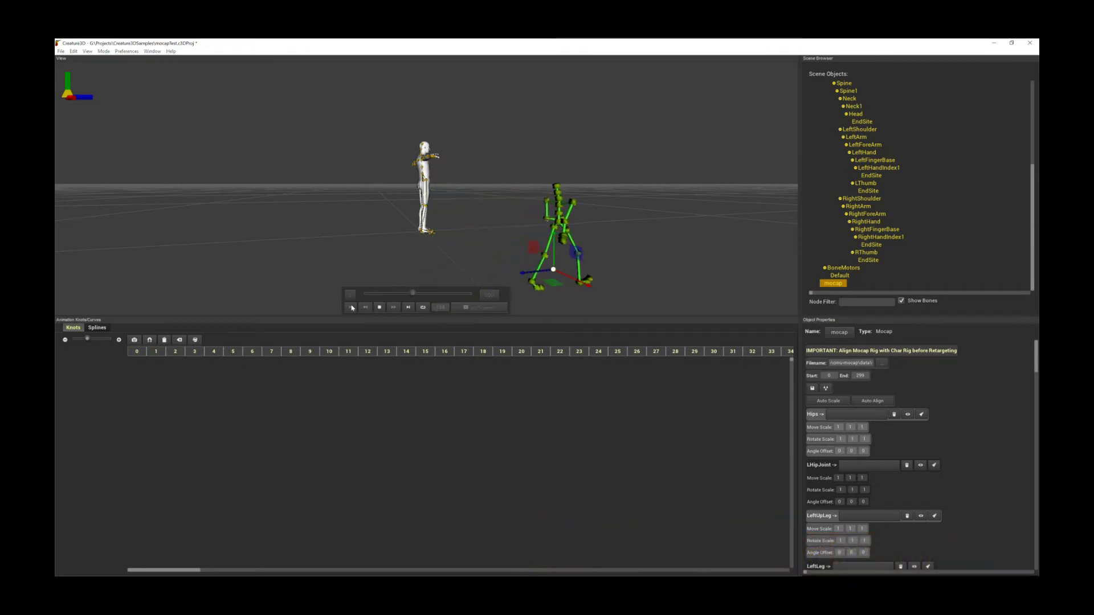
left_click(351, 308)
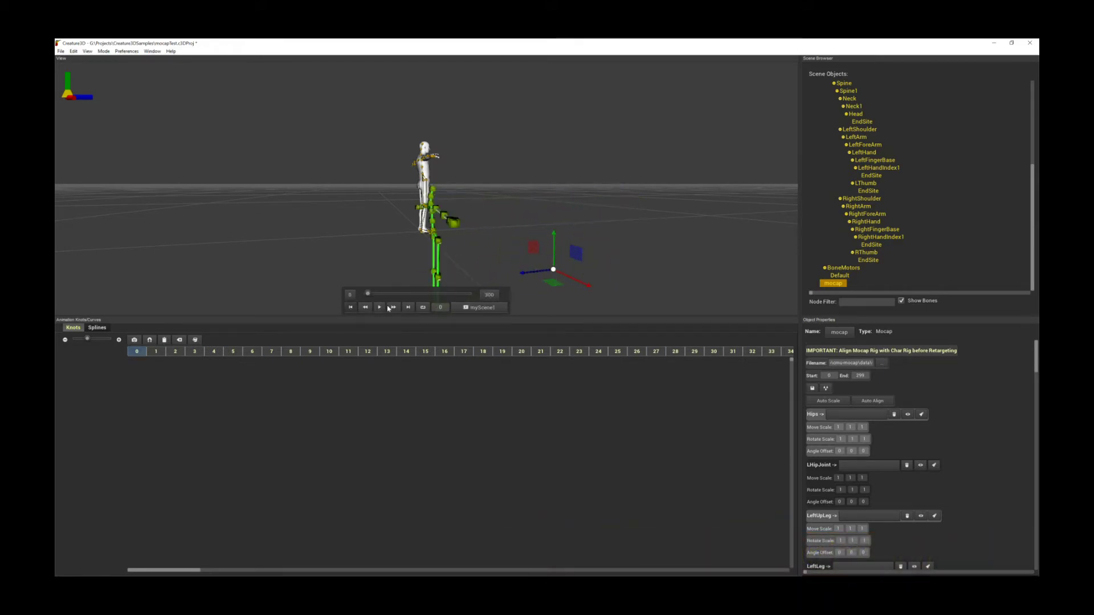
middle_click_drag(547, 256, 606, 241)
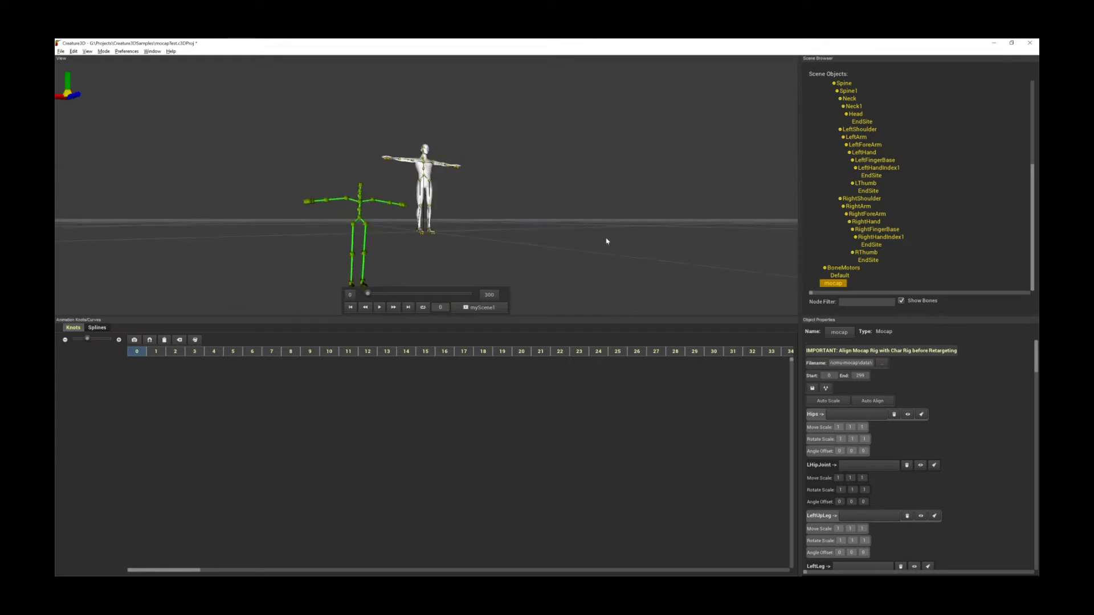
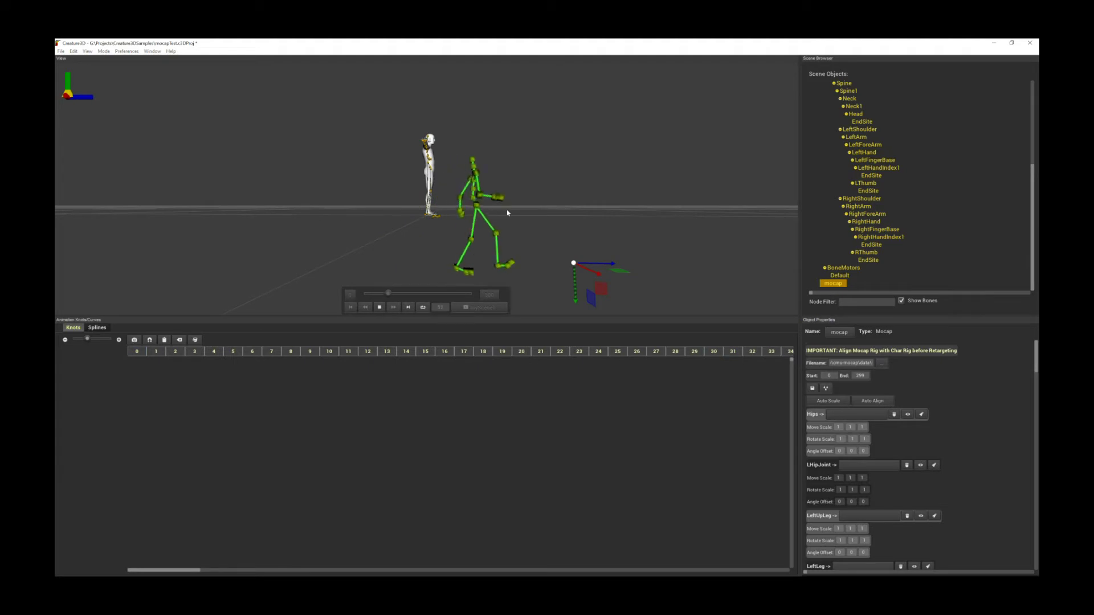
Stop the walk playback, rewind to frame 0, and orbit around both figures.
key("space")
key("Home")
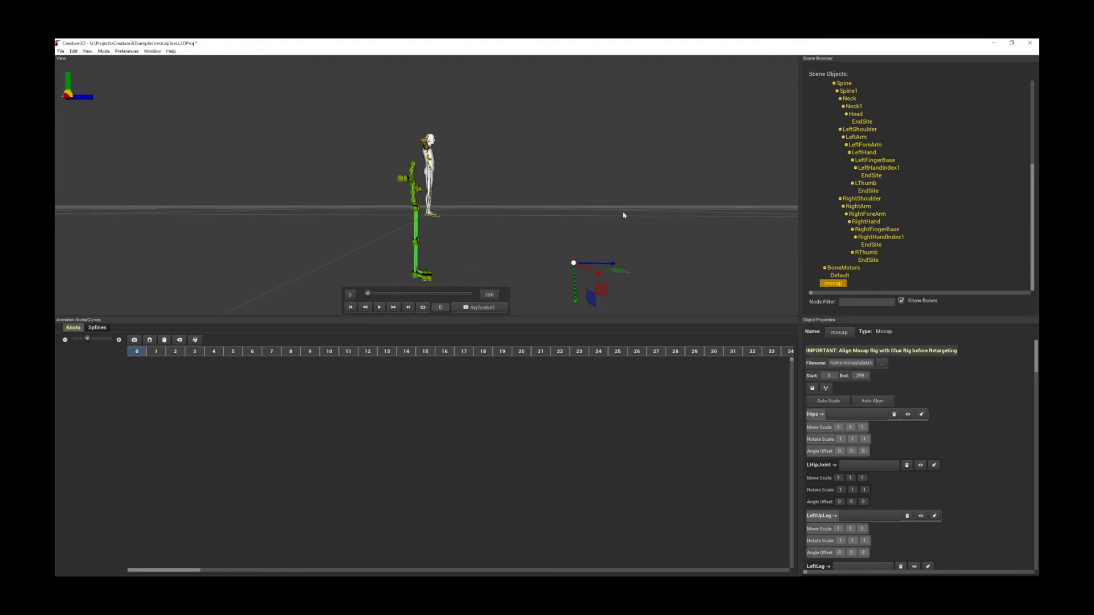
middle_click_drag(585, 206, 552, 206)
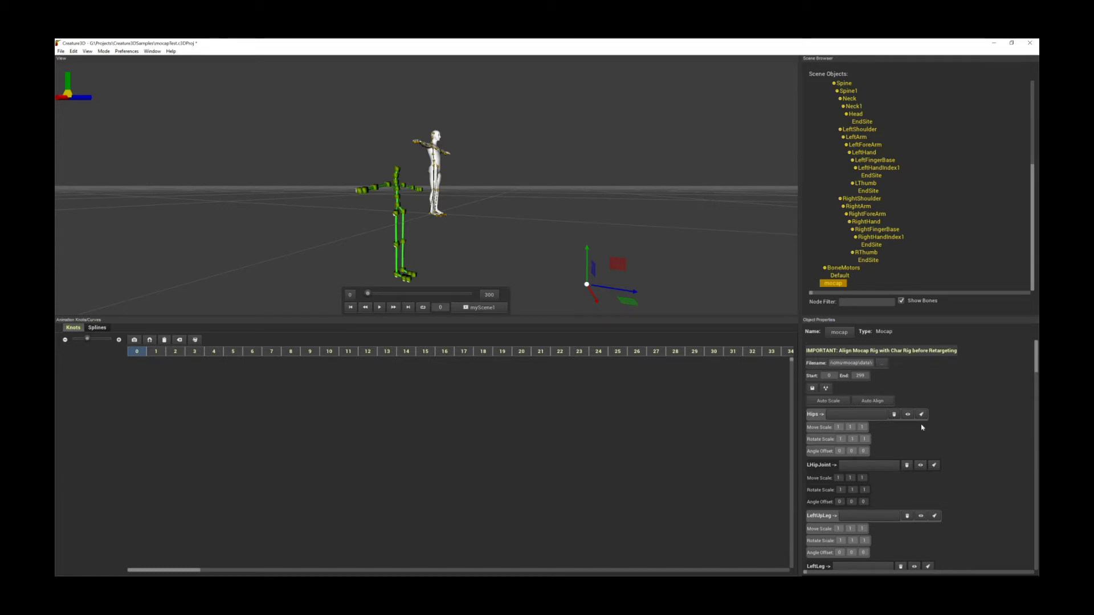
left_click(836, 283)
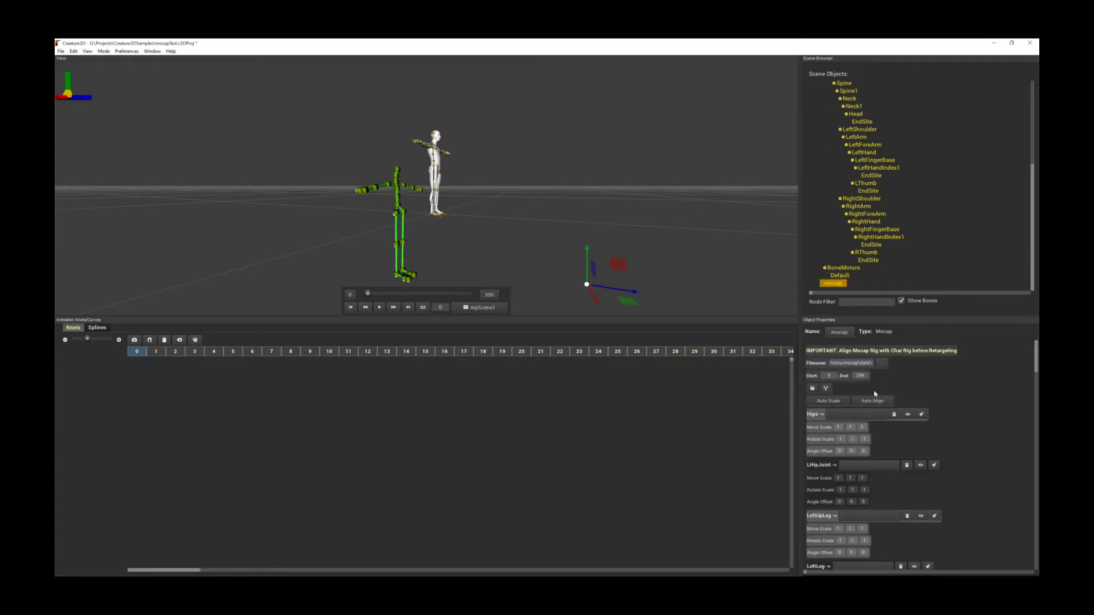
scroll(931, 453, "down", 5)
scroll(1037, 385, "up", 5)
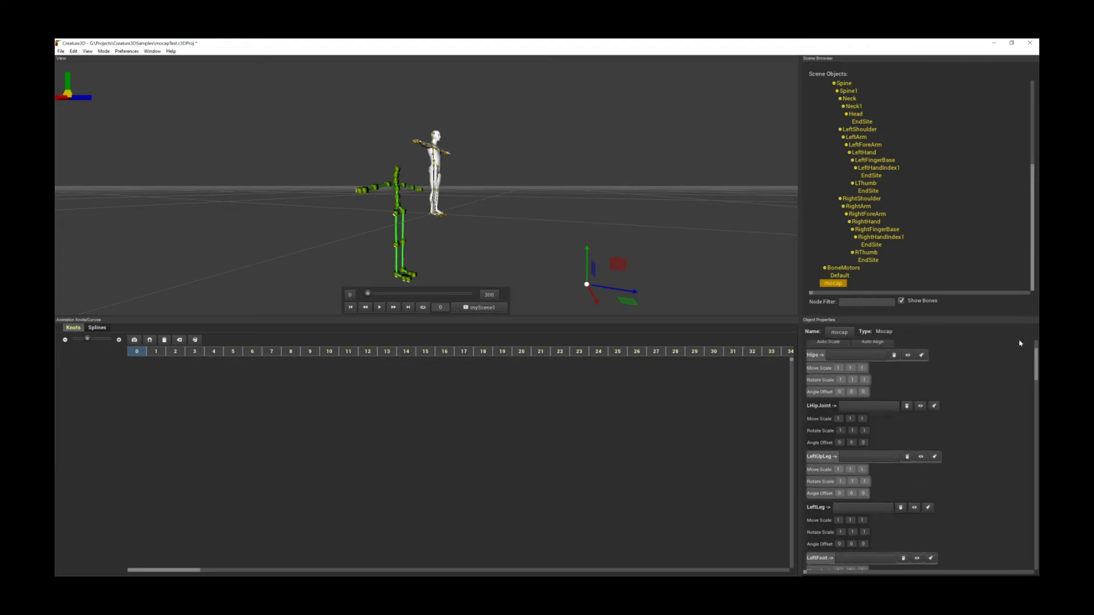
scroll(1020, 343, "up", 2)
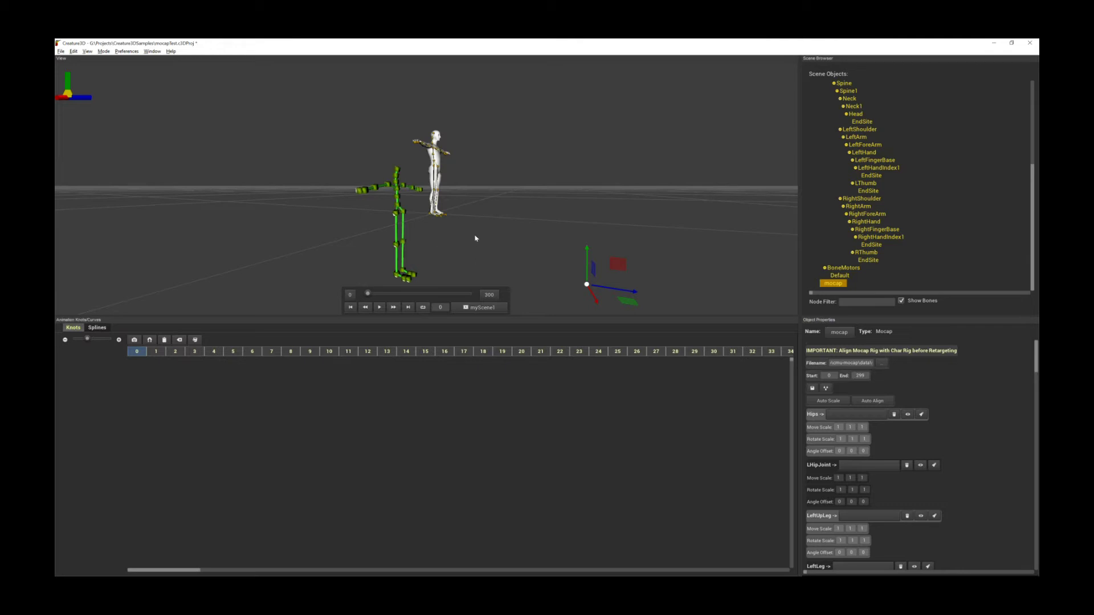
middle_click_drag(476, 238, 481, 240)
key("space")
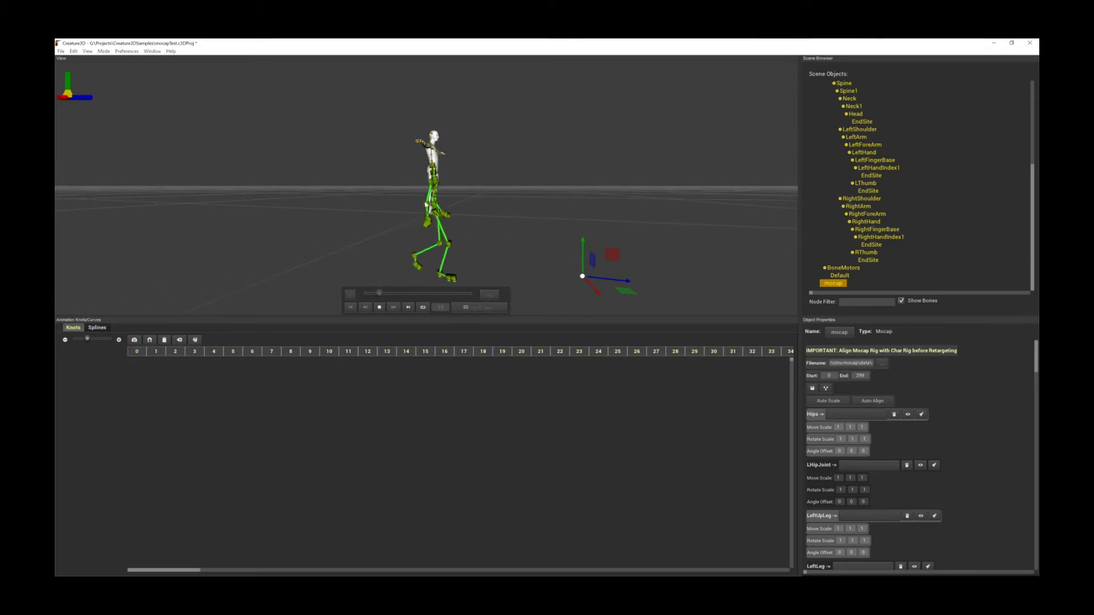
key("space")
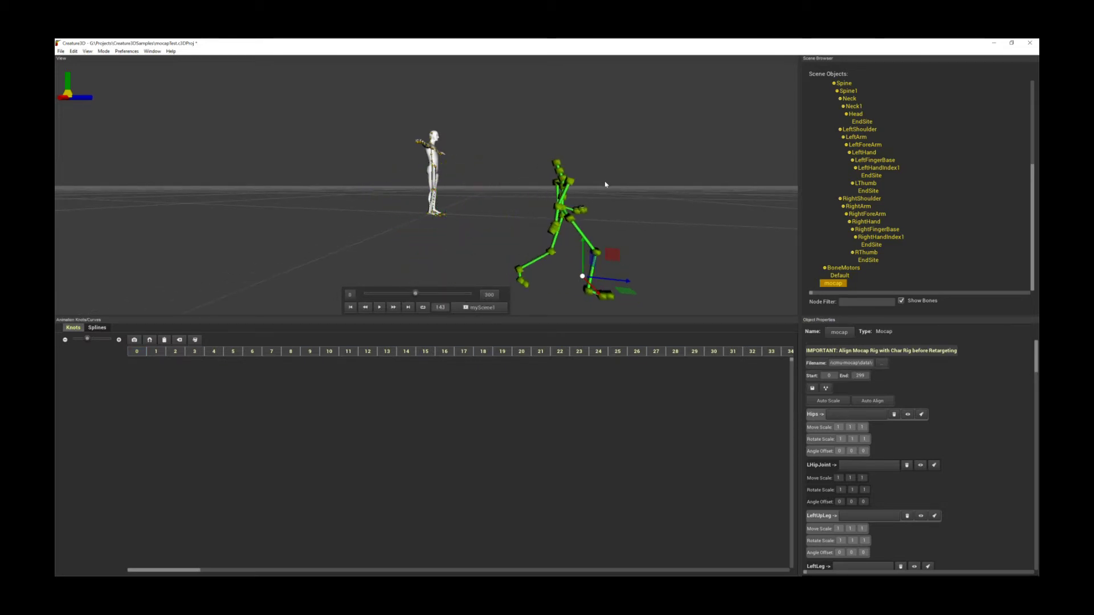
key("Home")
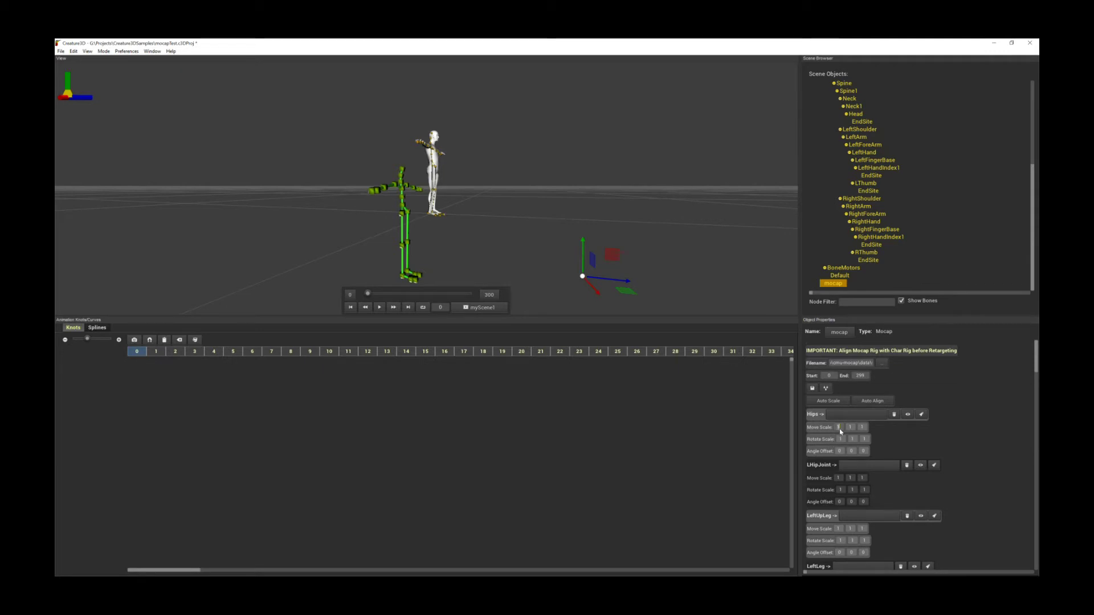
Enter 0 in all three Hips Move Scale boxes.
key("Return")
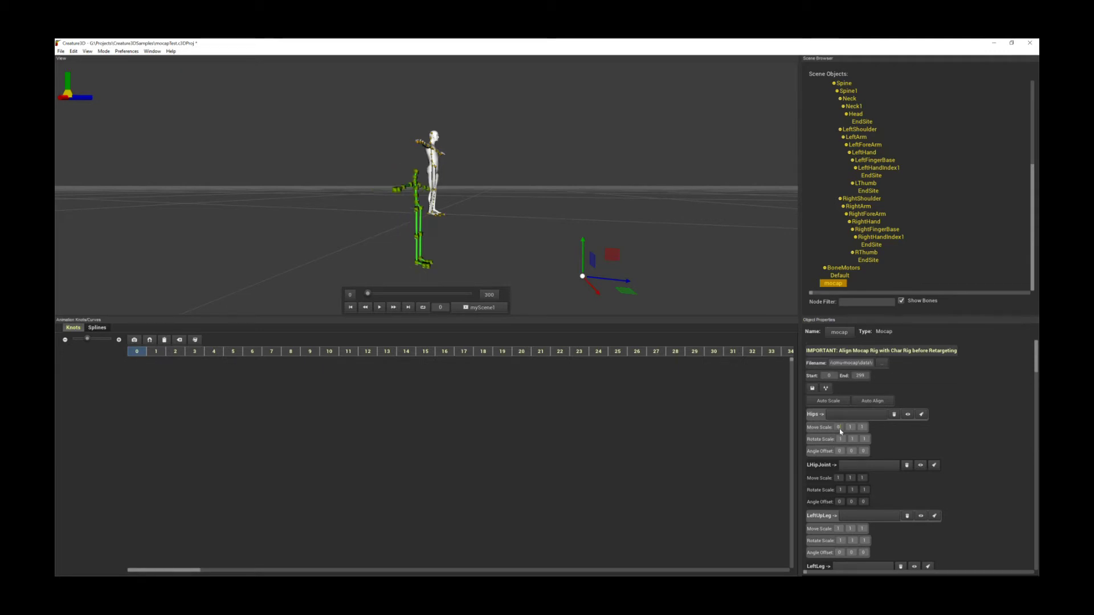
key("Return")
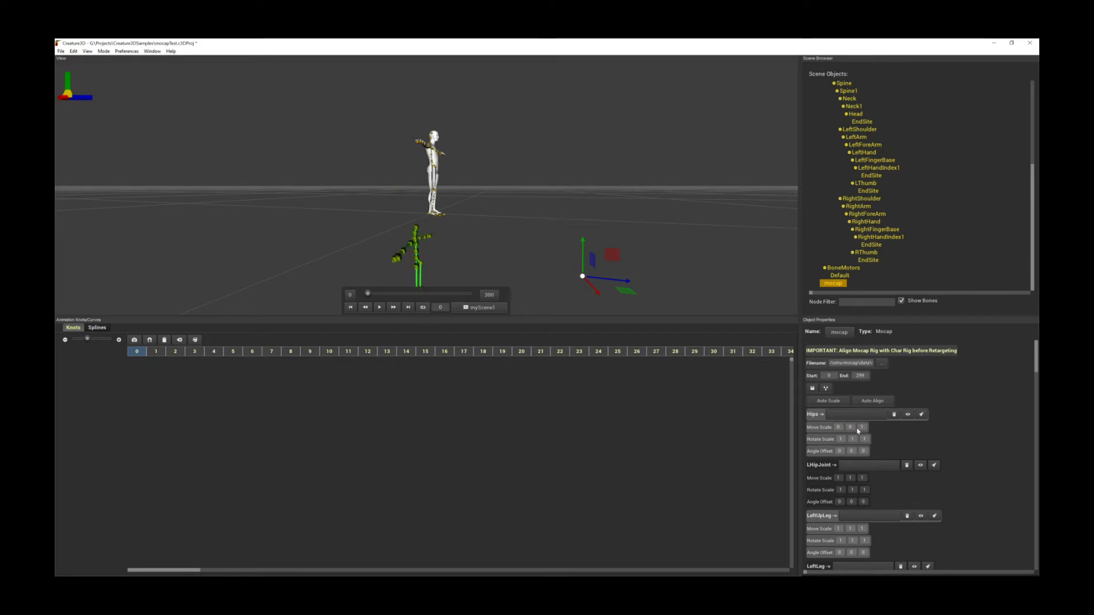
double_click(862, 428)
type("0")
key("Return")
Play the mocap to confirm the skeleton walks in place, then stop it.
middle_click_drag(656, 252, 655, 235, "alt")
key("space")
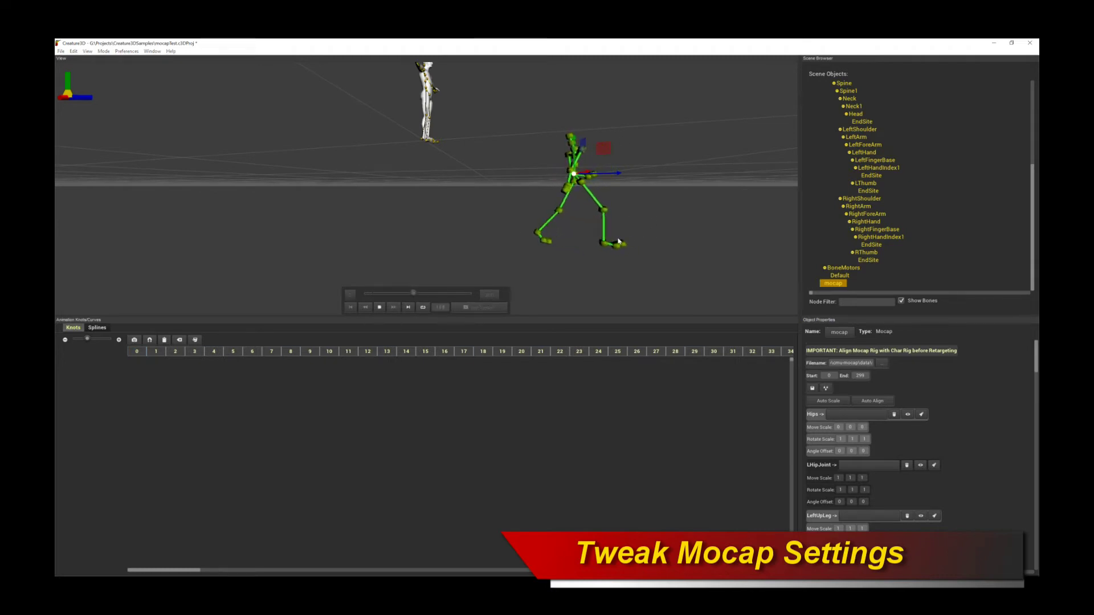
key("space")
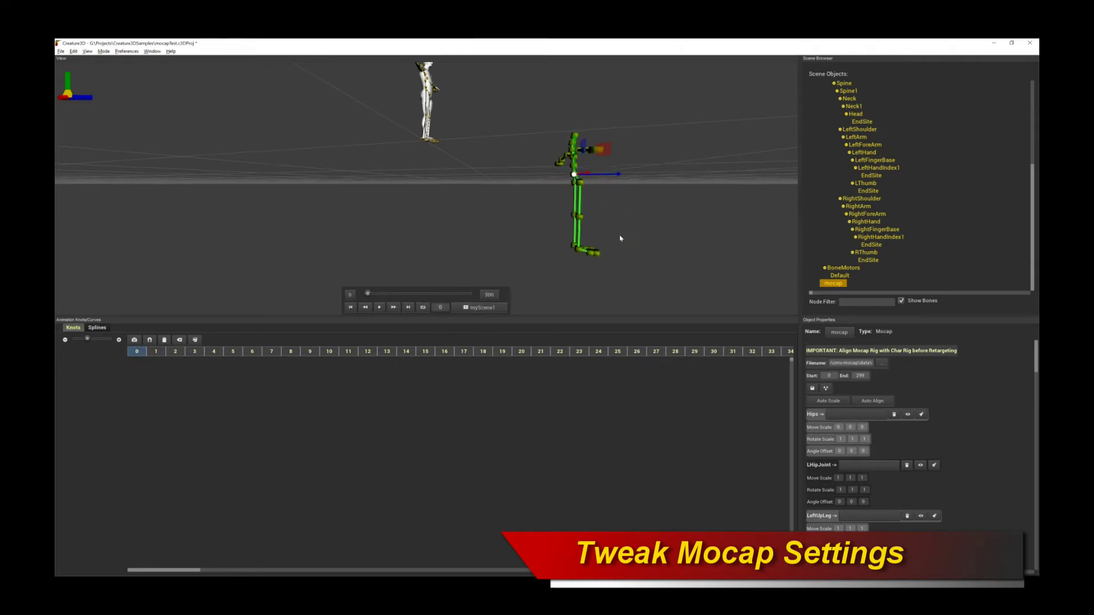
middle_click_drag(652, 215, 549, 200)
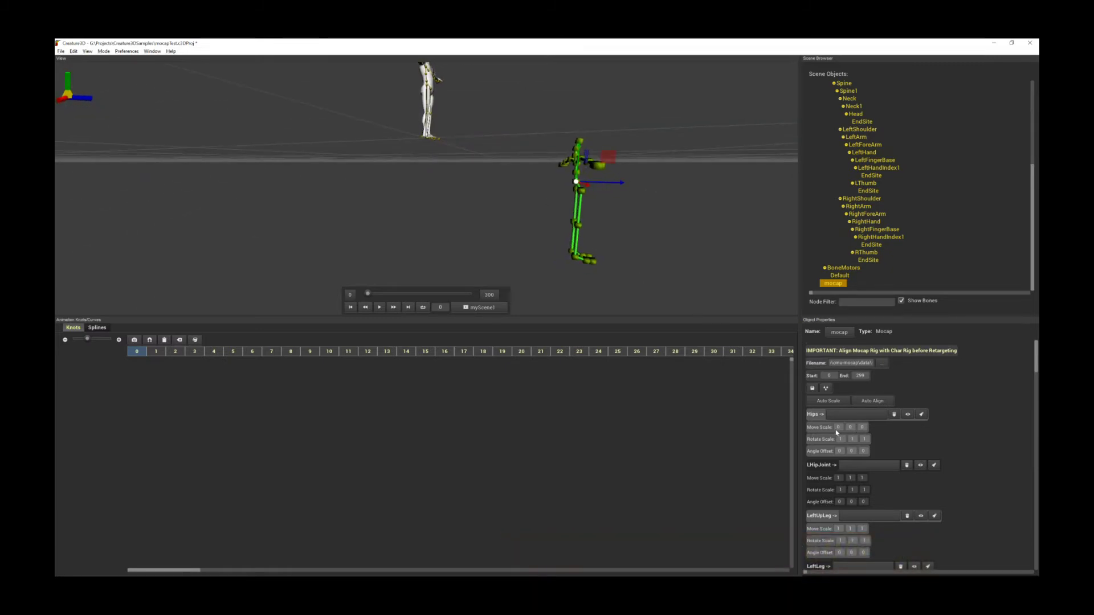
scroll(860, 456, "down", 3)
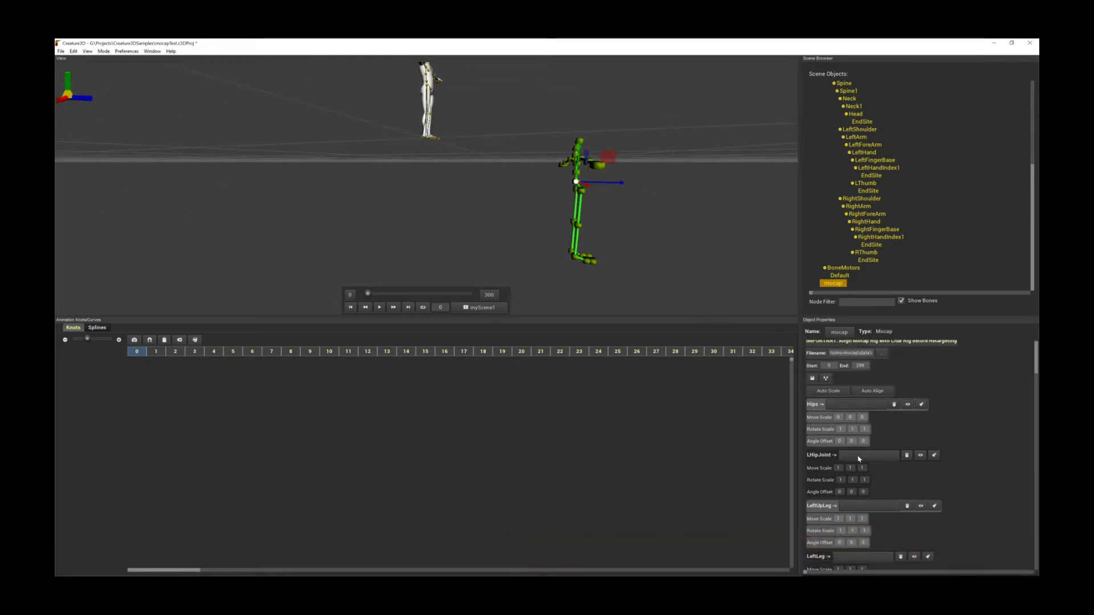
scroll(843, 451, "down", 2)
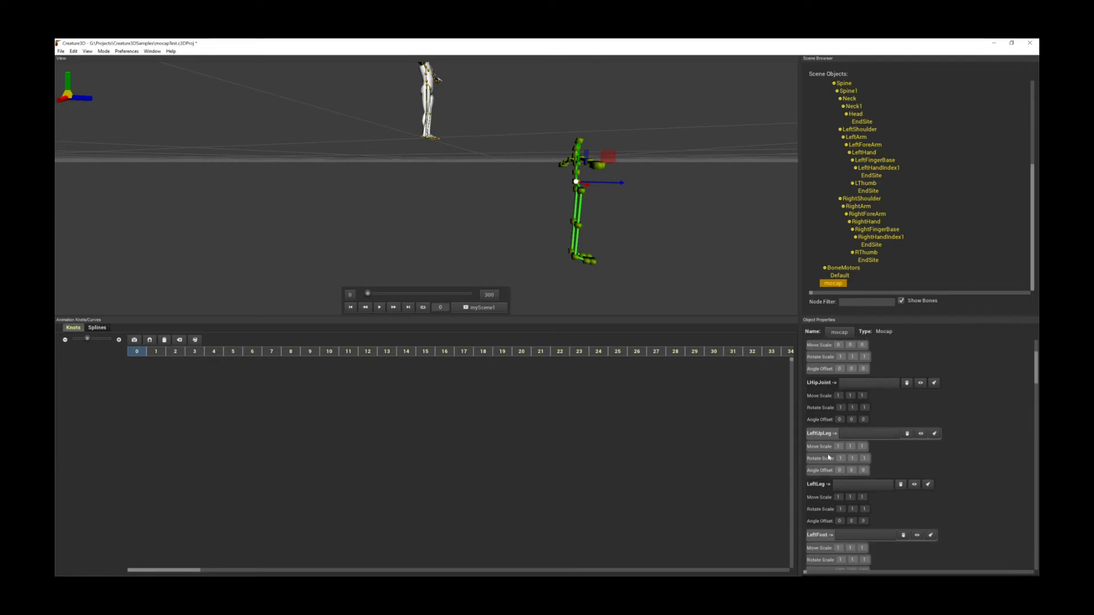
scroll(862, 456, "up", 5)
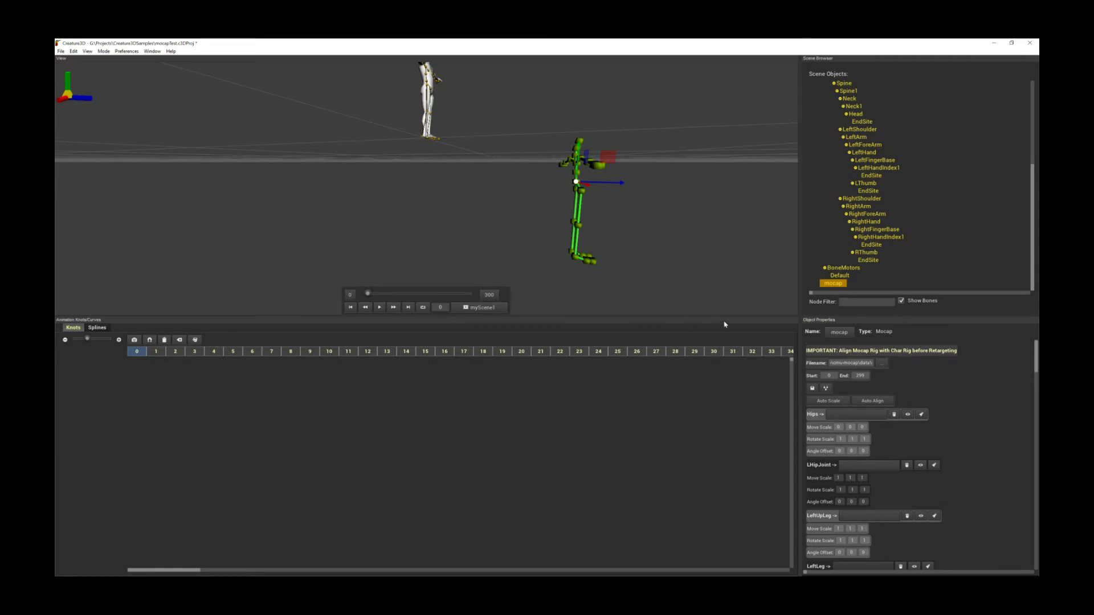
Restore the Hips vertical move scale to 1, Auto Align the skeleton, and test the walk.
key("Return")
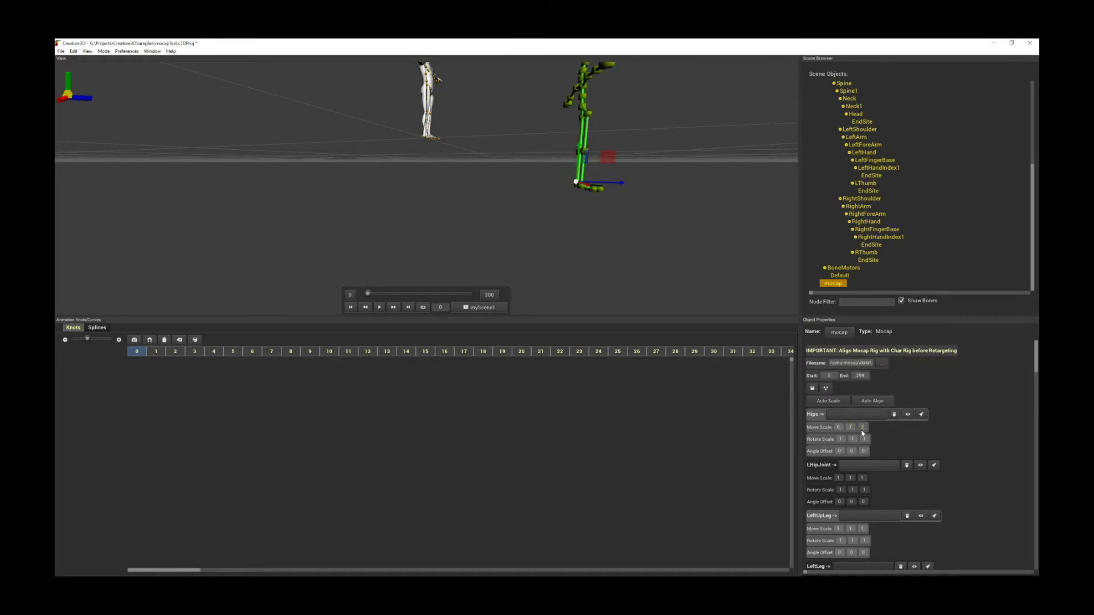
left_click(858, 402)
left_click_drag(528, 258, 521, 258, "alt")
key("space")
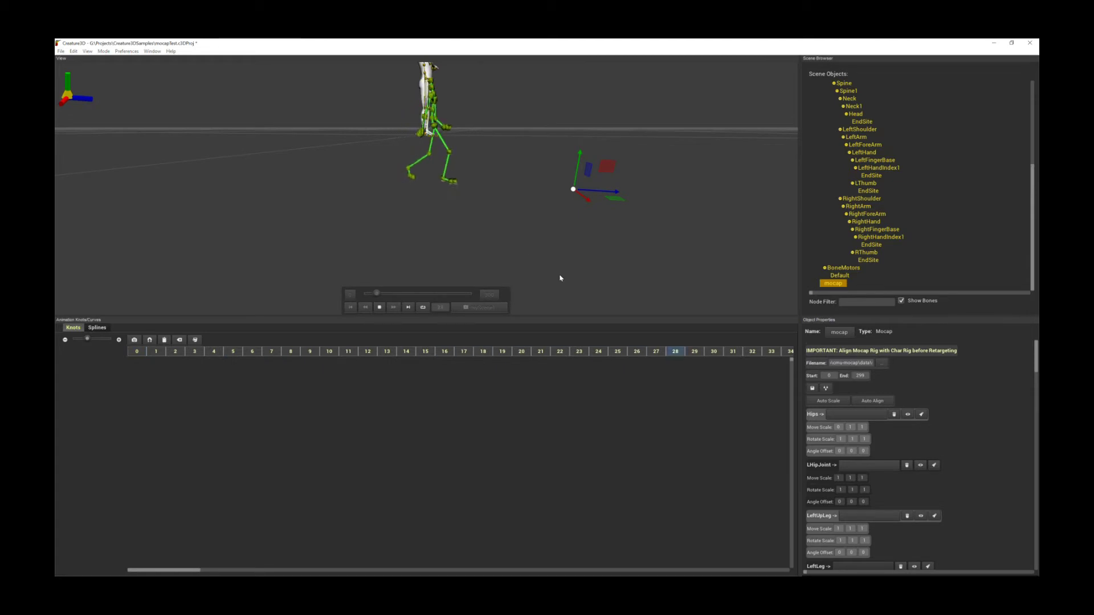
key("space")
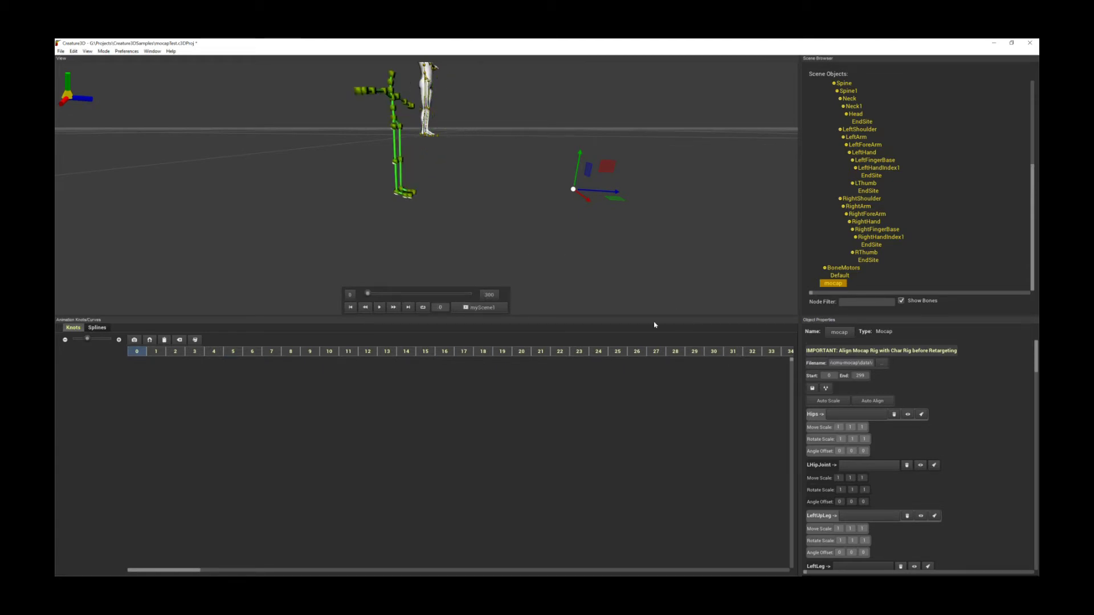
key("space")
key("space")
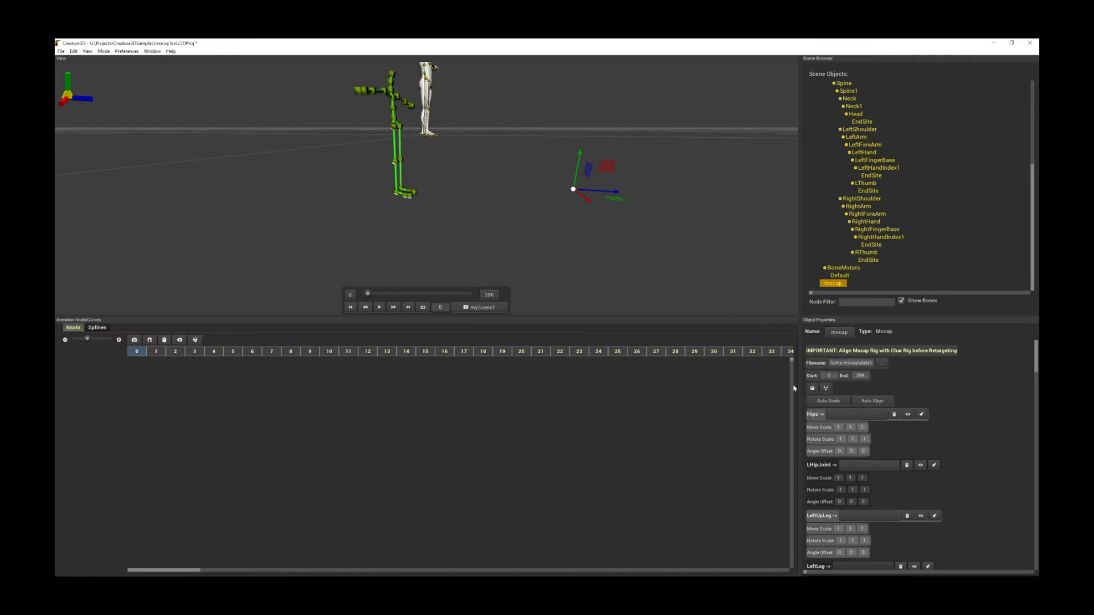
Zero the third Hips move scale value and replay the walk, stopping back at frame 0.
key("Return")
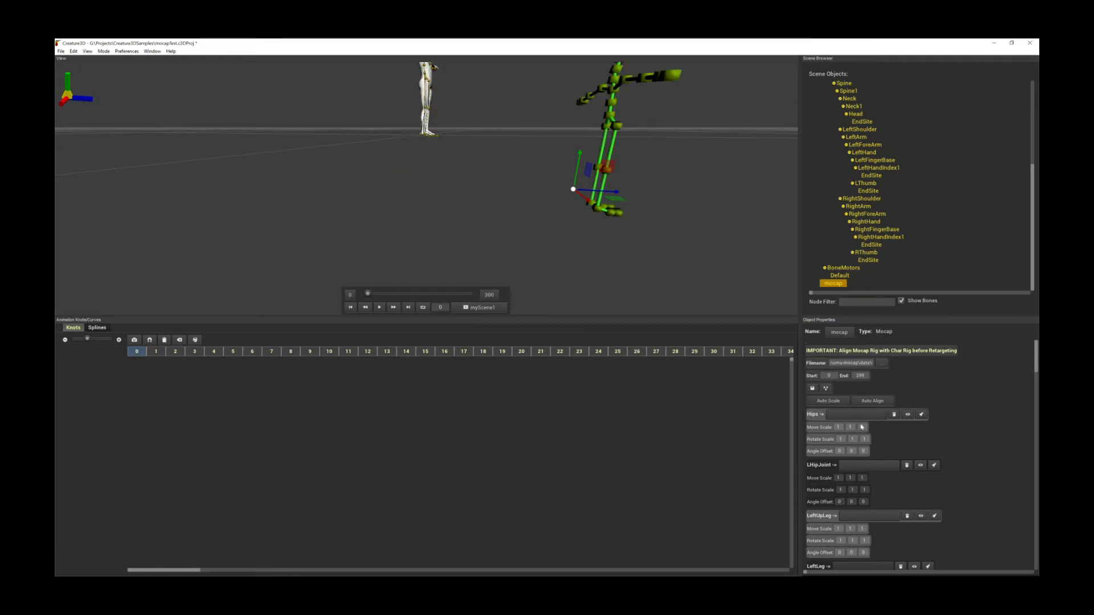
key("space")
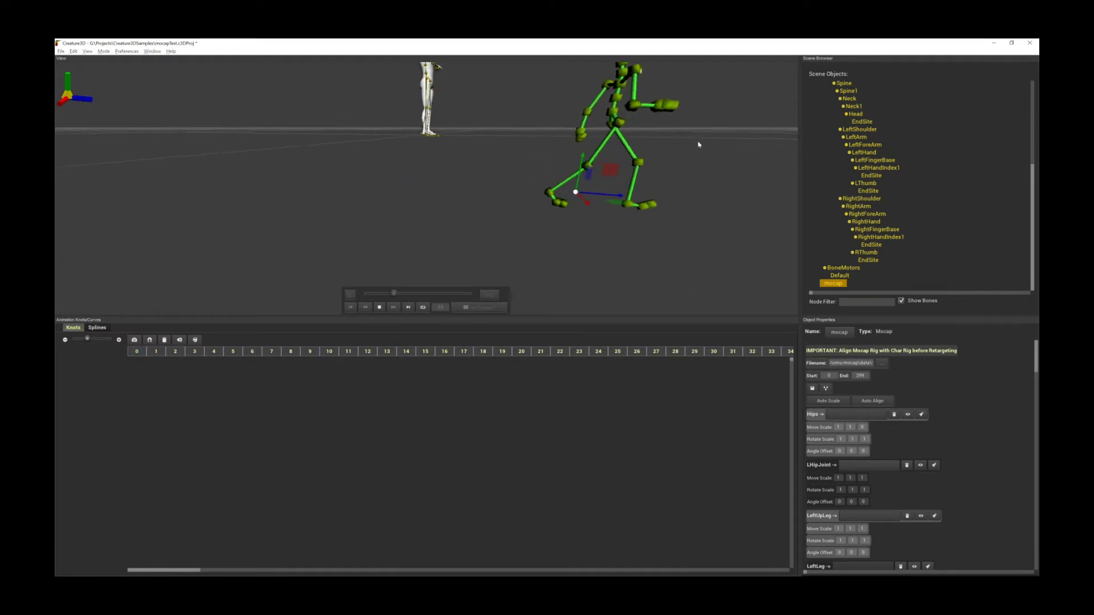
middle_click_drag(672, 168, 607, 111)
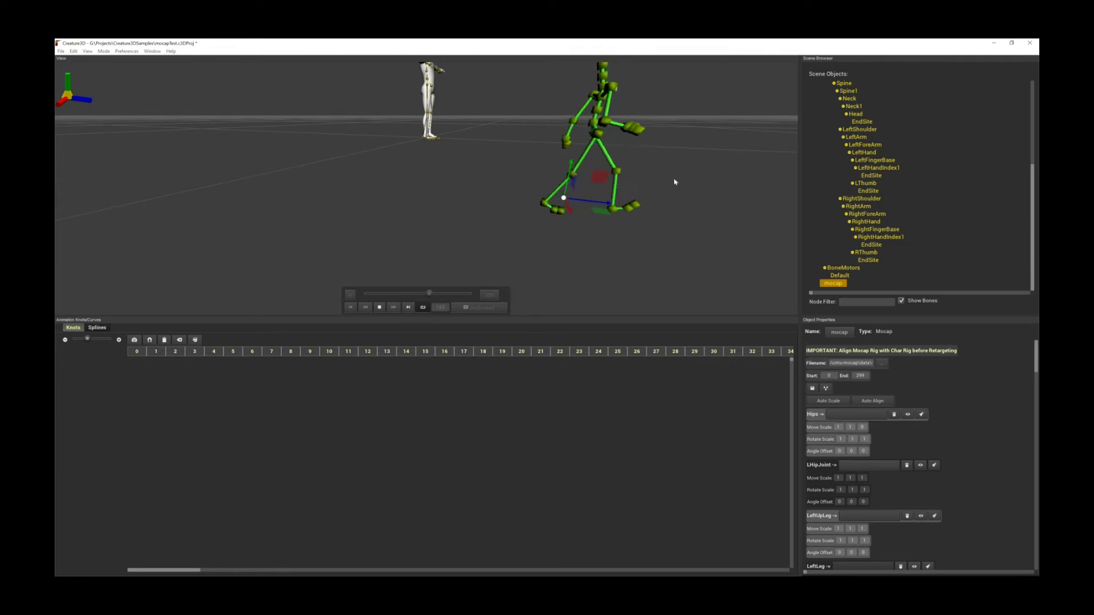
key("space")
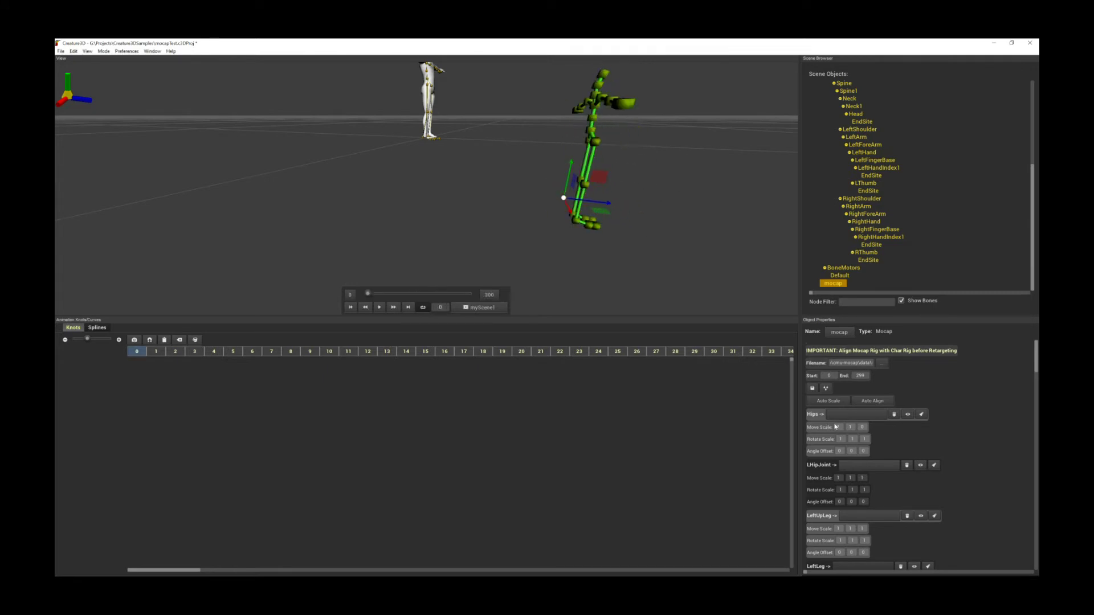
scroll(889, 445, "down", 3)
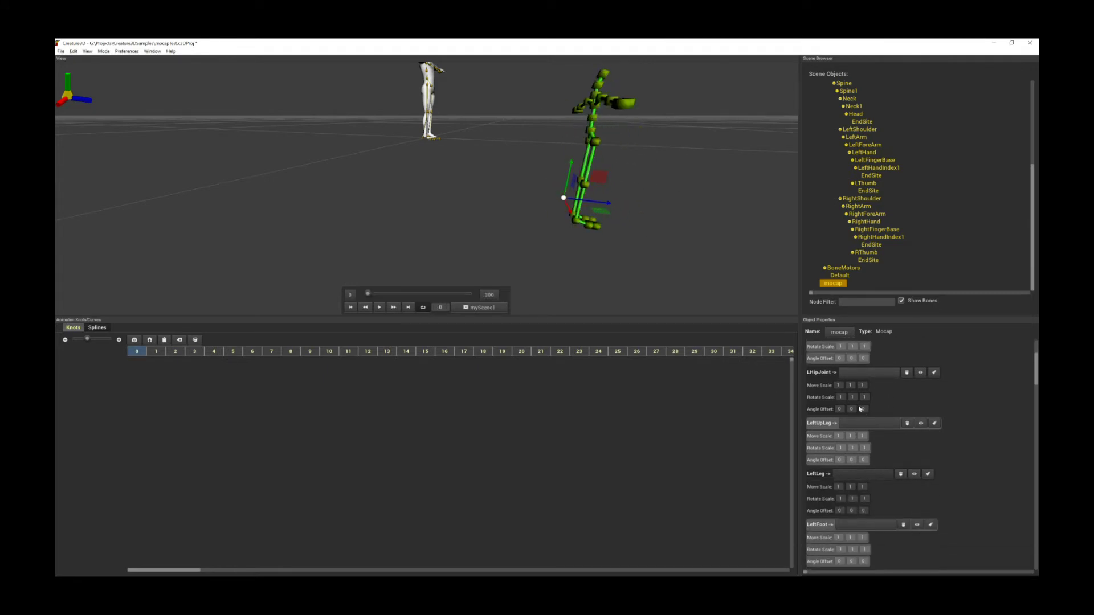
scroll(828, 403, "up", 3)
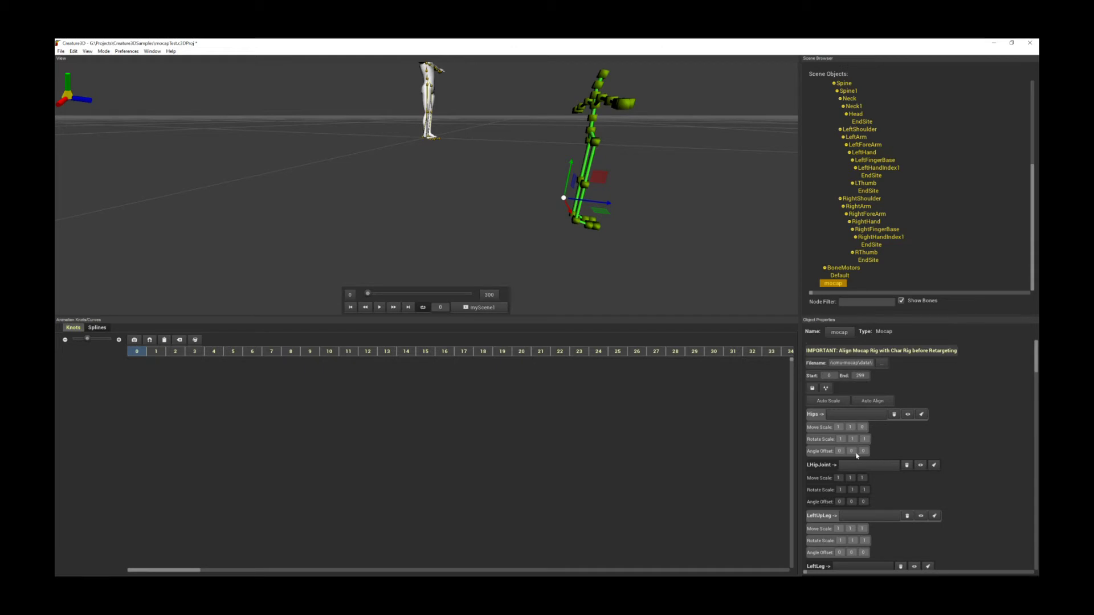
scroll(869, 455, "down", 10)
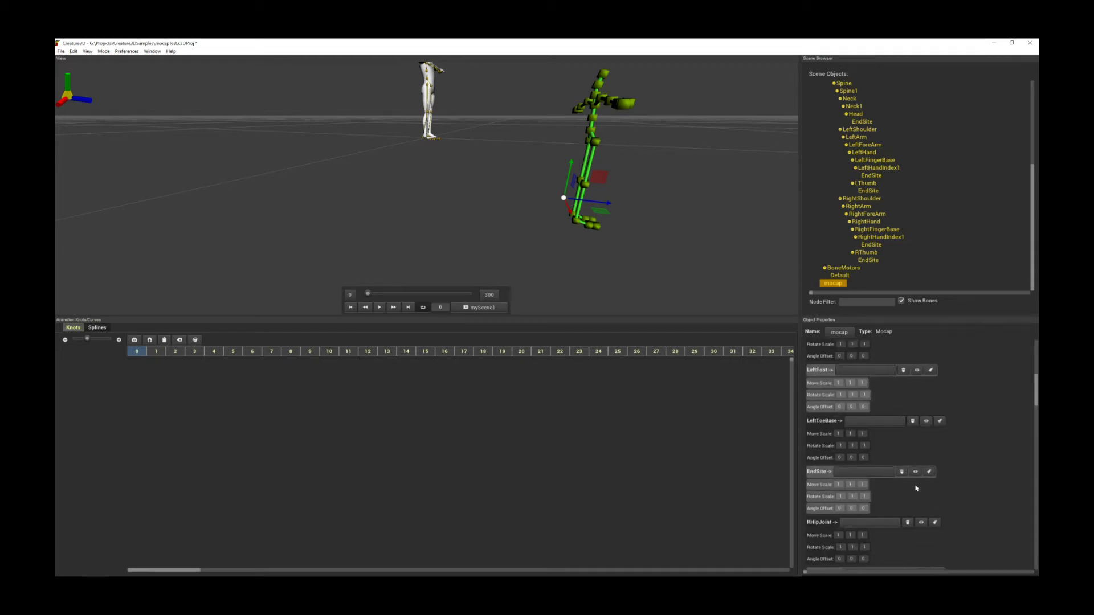
scroll(915, 487, "down", 10)
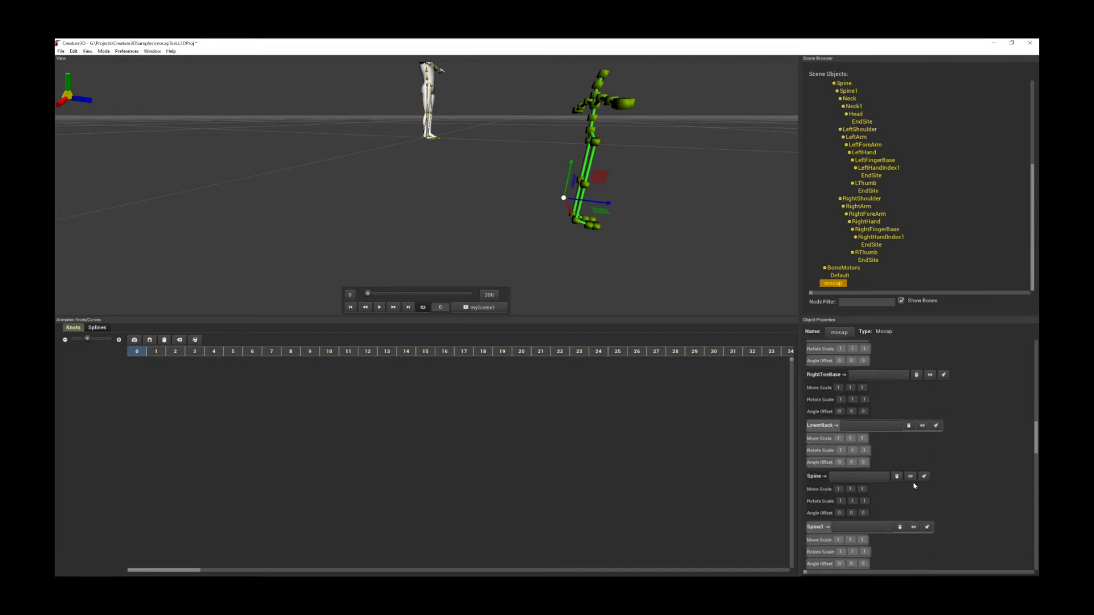
scroll(914, 486, "up", 15)
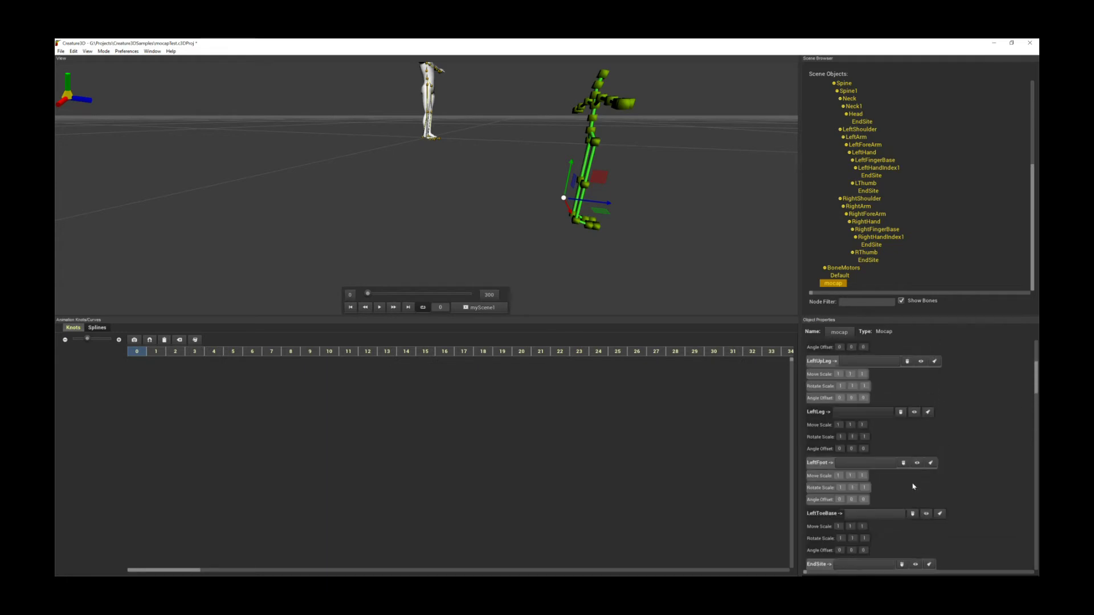
scroll(914, 486, "up", 3)
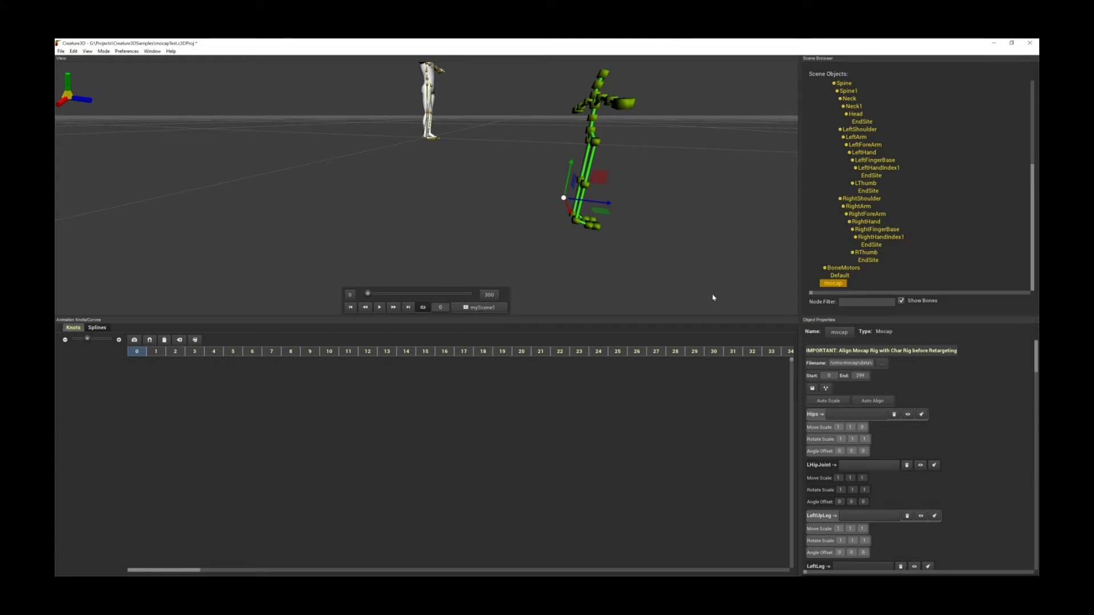
Bind the mocap Hips and LHipJoint slots to the character's Hips and LHipJoint bones.
left_click(859, 418)
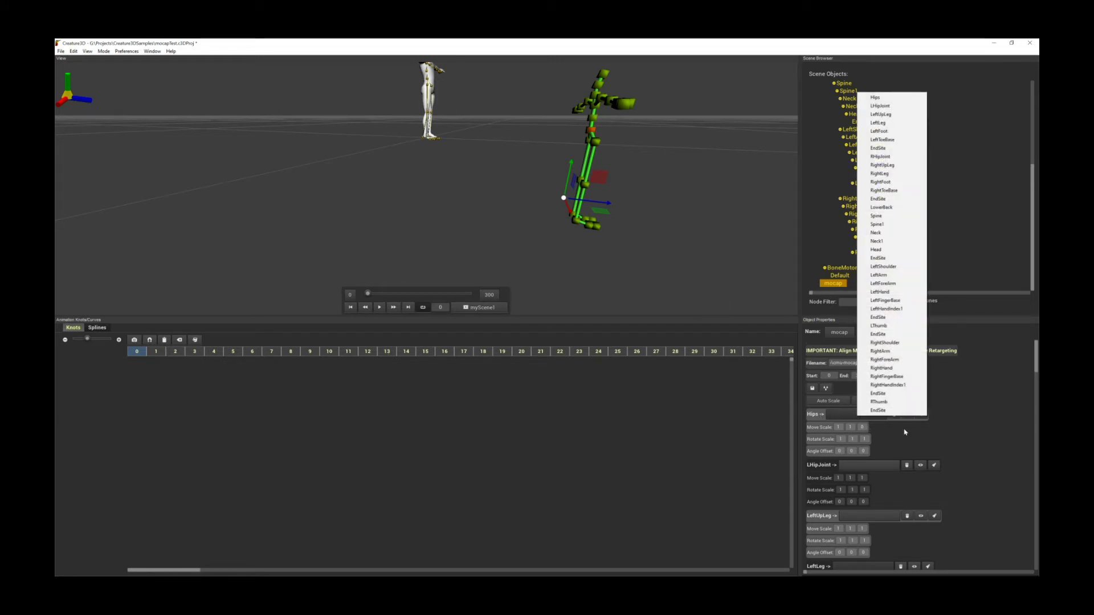
left_click(876, 428)
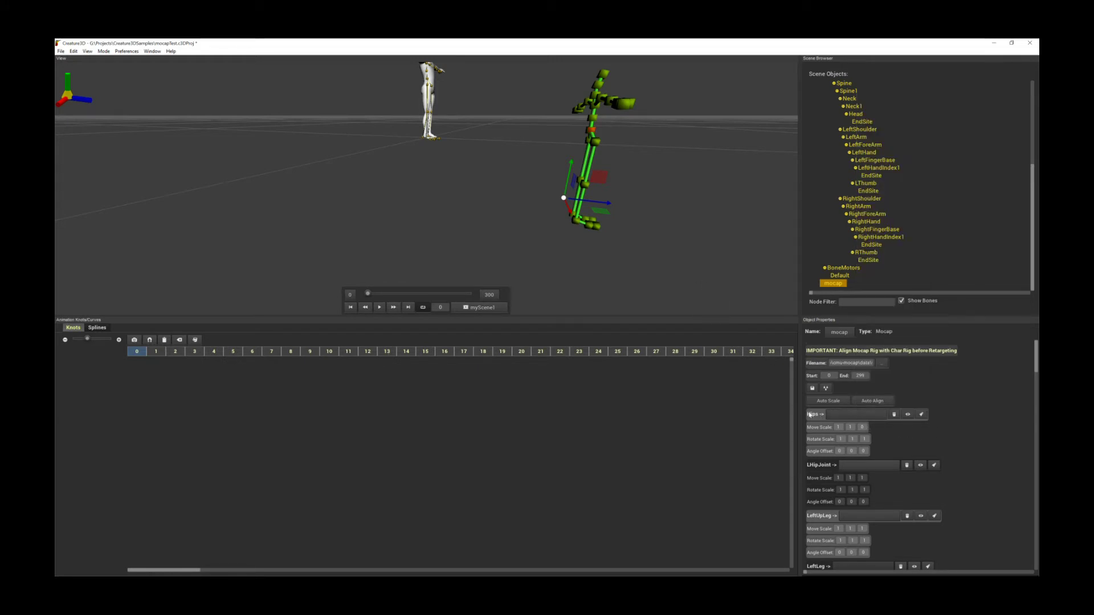
left_click(843, 415)
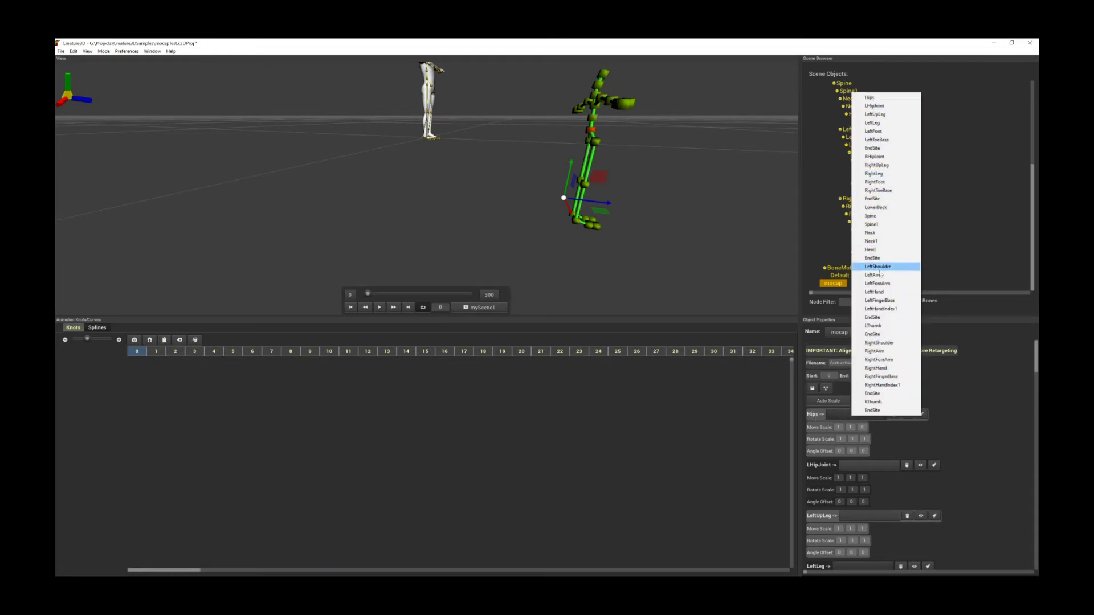
left_click(872, 98)
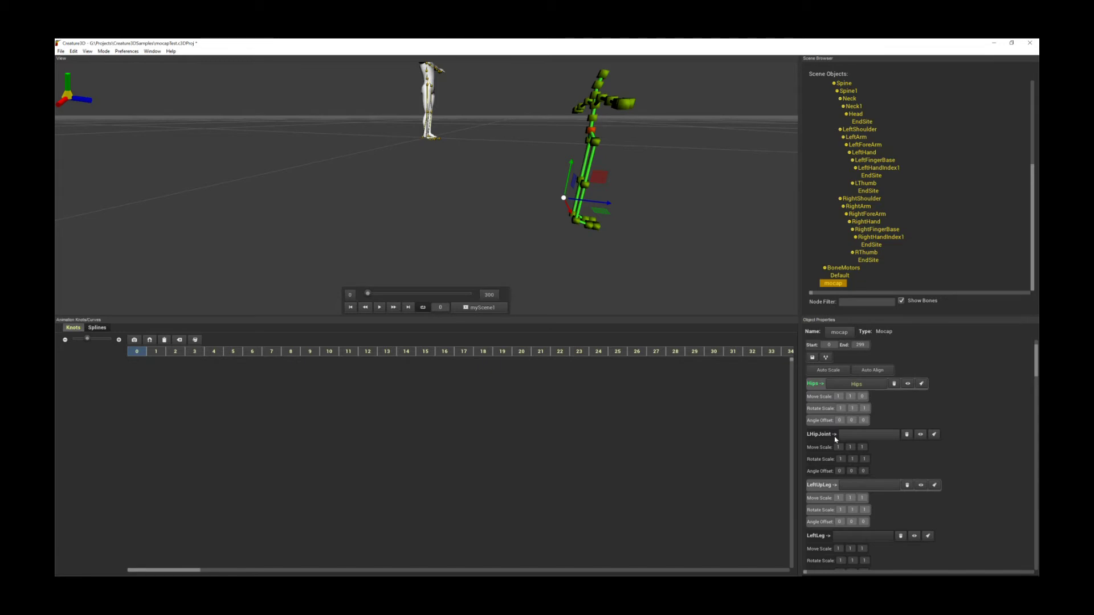
left_click(881, 435)
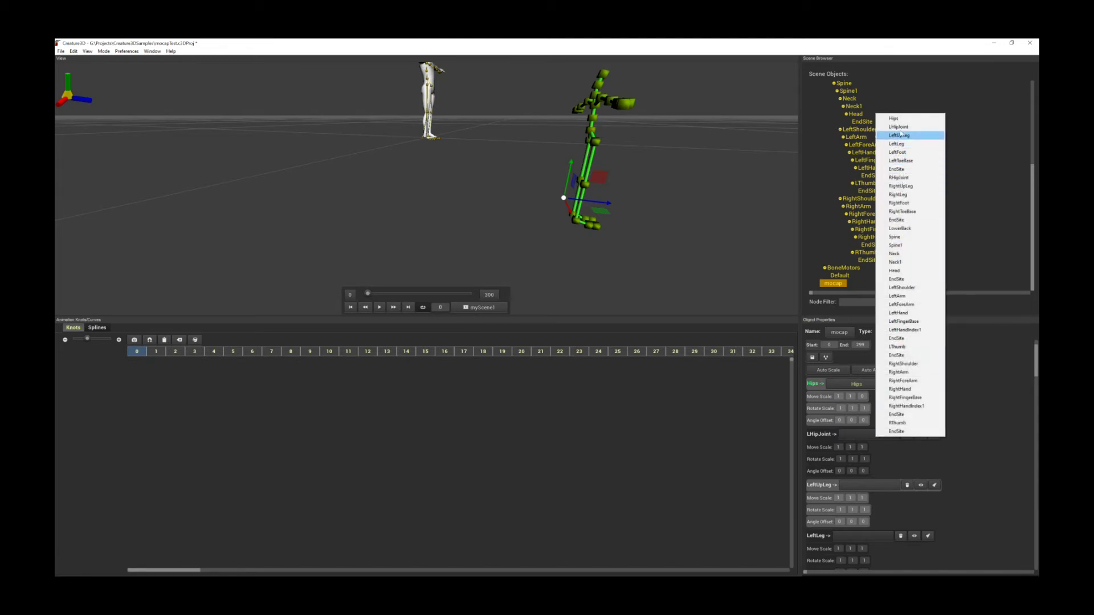
left_click(901, 127)
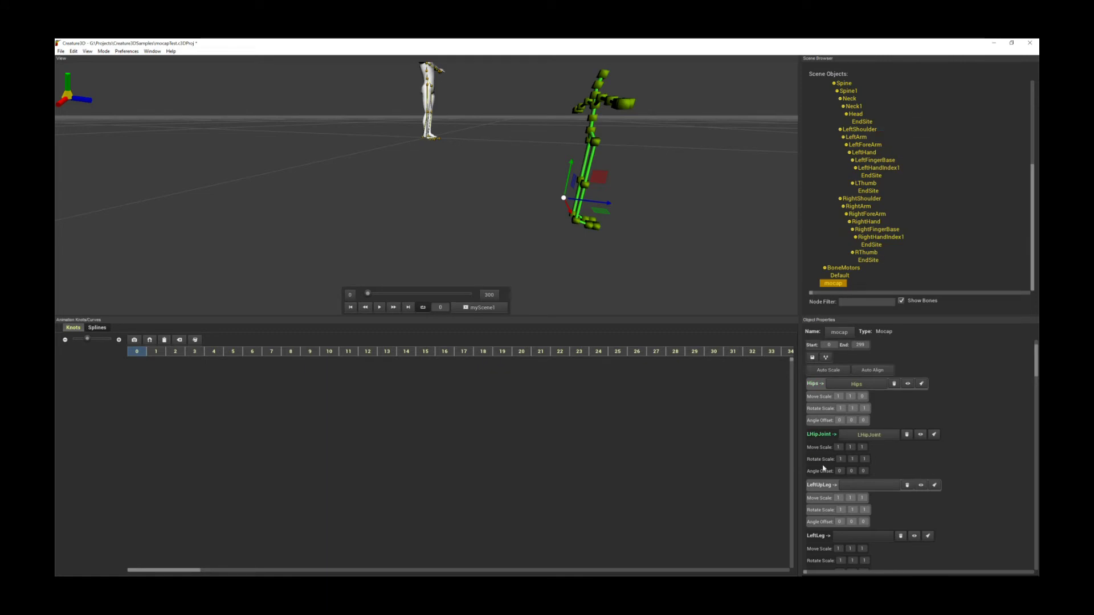
Bind the mocap RightLeg slot to the character's RightLeg bone.
middle_click_drag(701, 212, 655, 208)
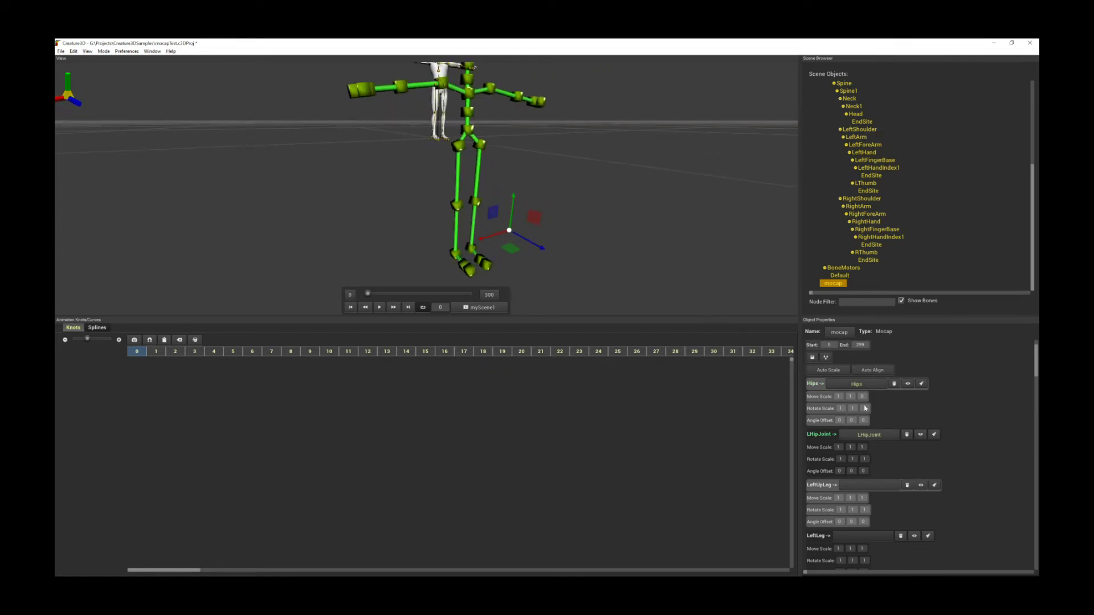
scroll(959, 484, "down", 3)
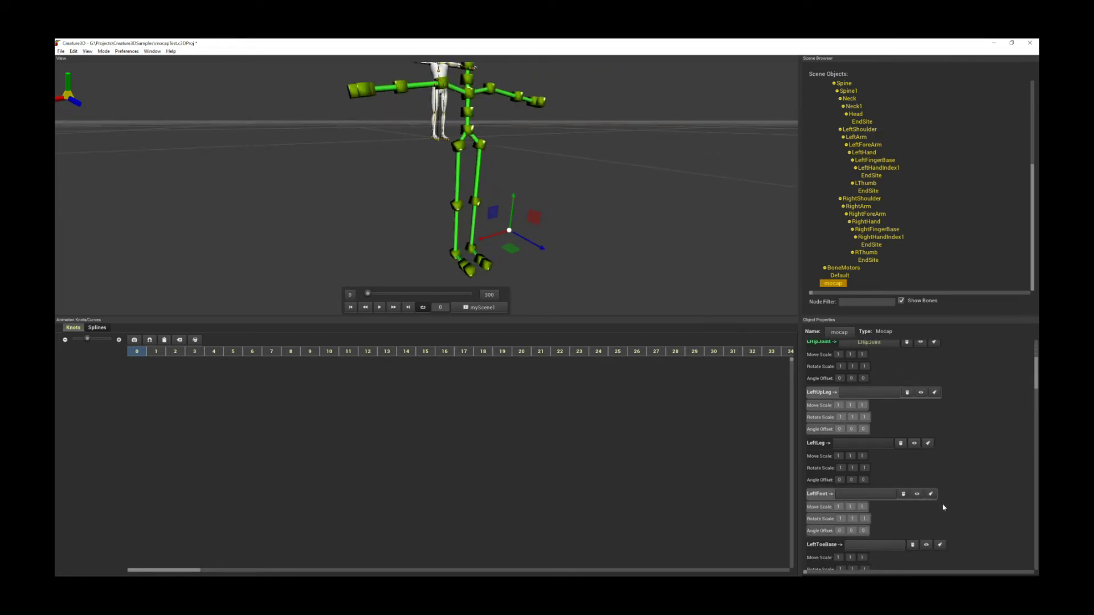
scroll(945, 506, "down", 7)
scroll(947, 506, "down", 3)
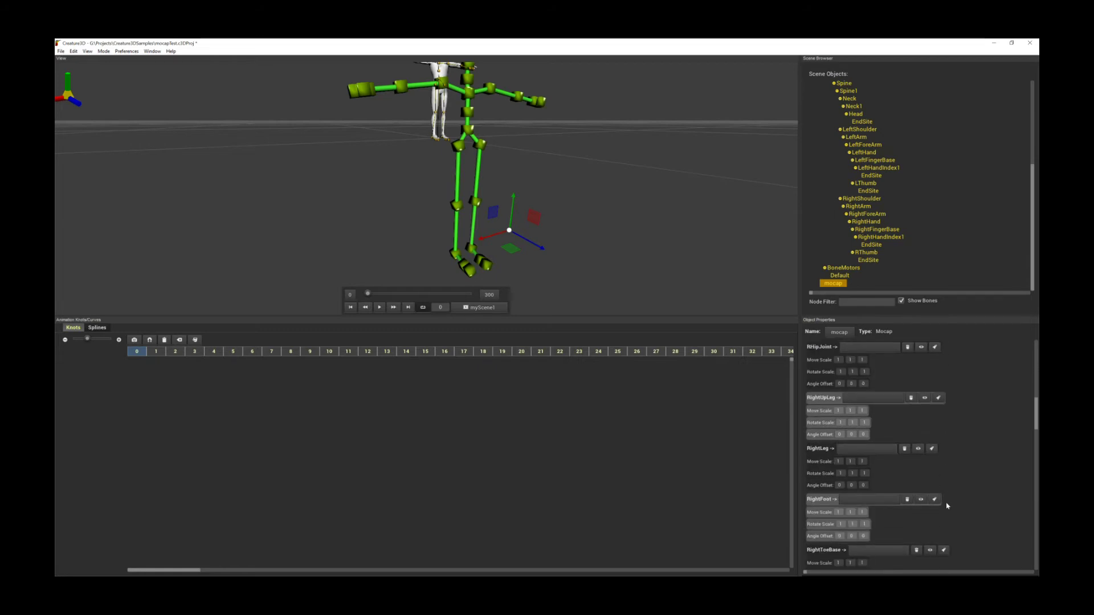
left_click(854, 450)
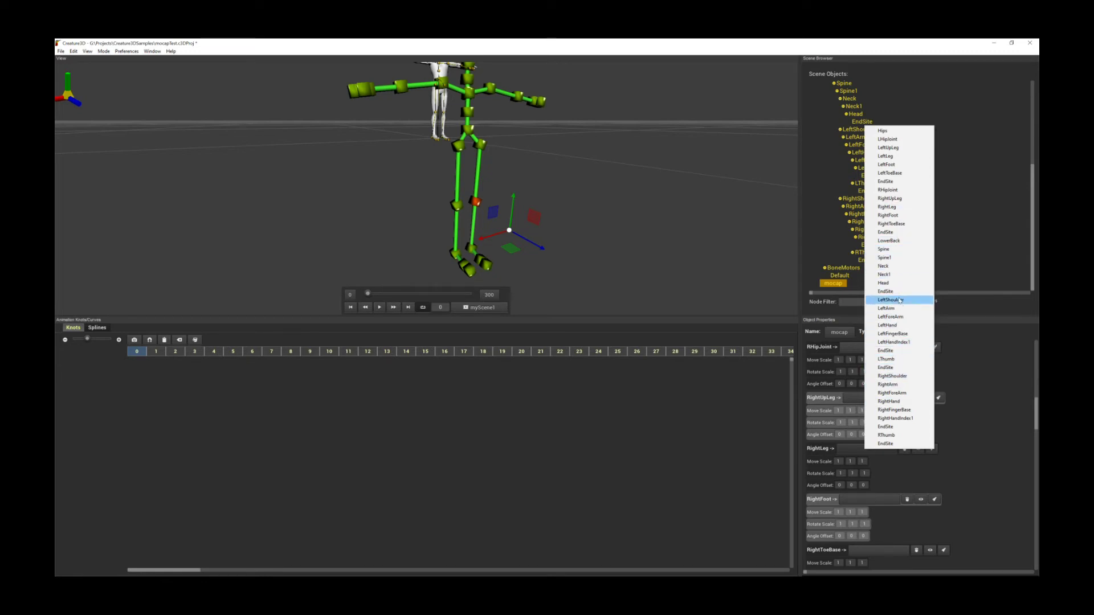
left_click(907, 208)
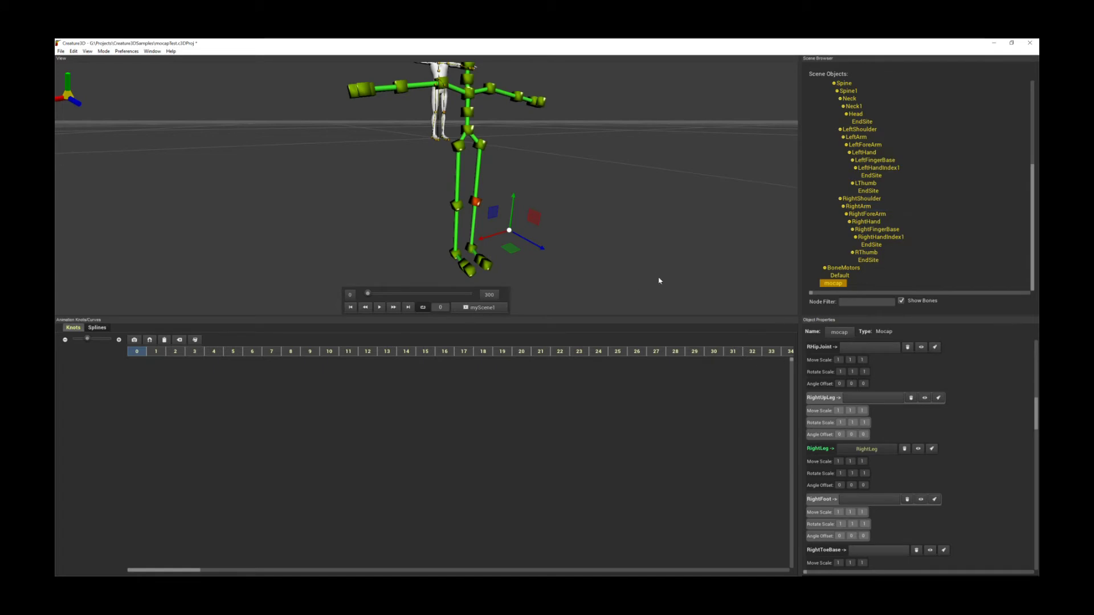
Show the RightUpLeg and RightLeg bound joints on the character model.
middle_click_drag(656, 228, 660, 242)
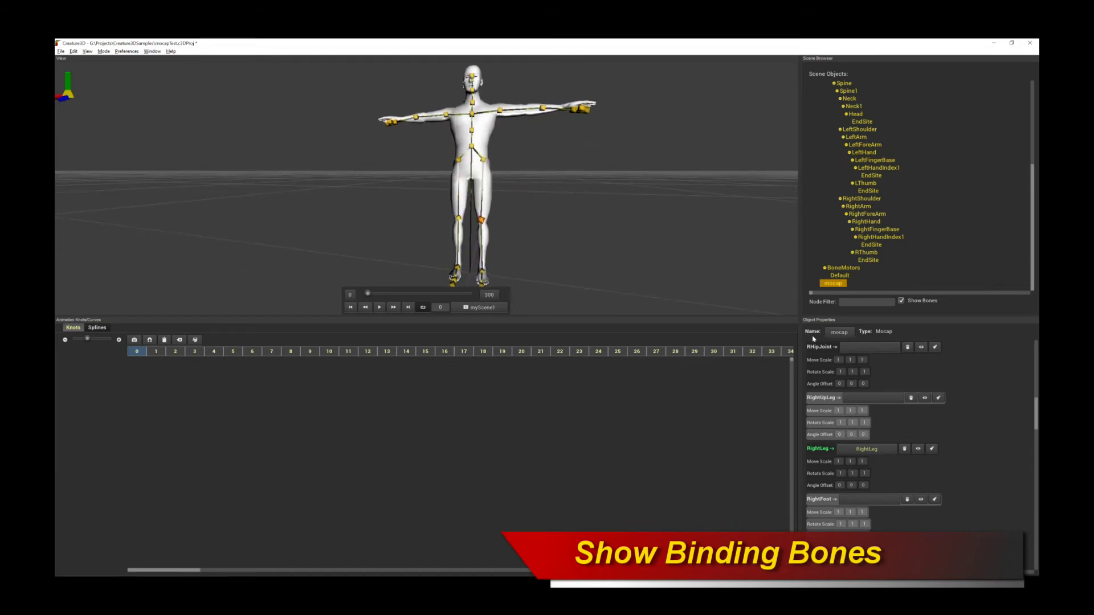
left_click(925, 399)
left_click(919, 450)
scroll(558, 240, "up", 4)
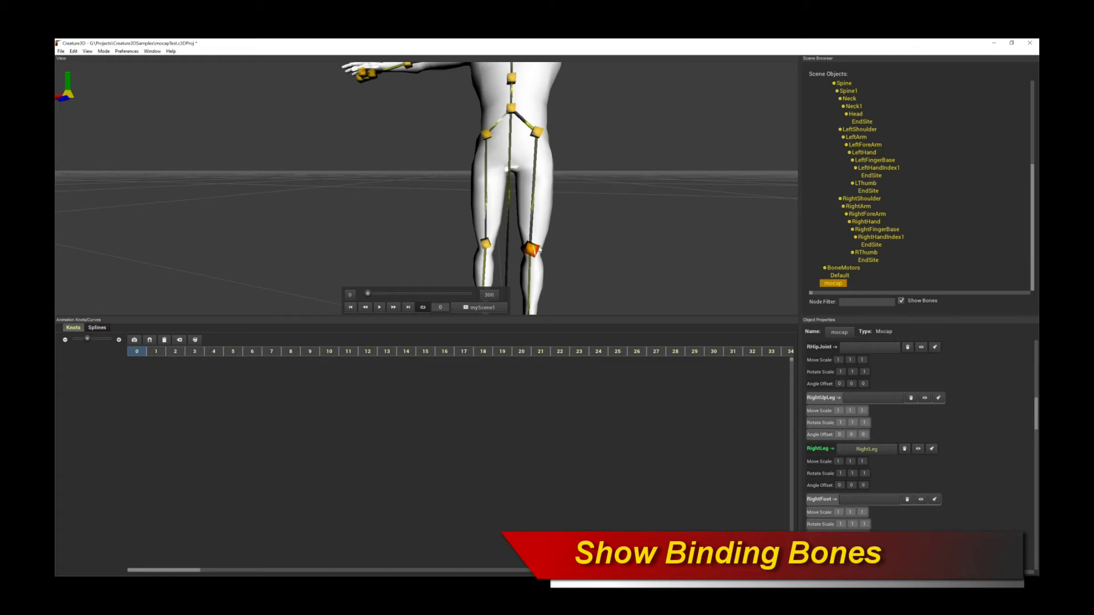
scroll(575, 265, "down", 3)
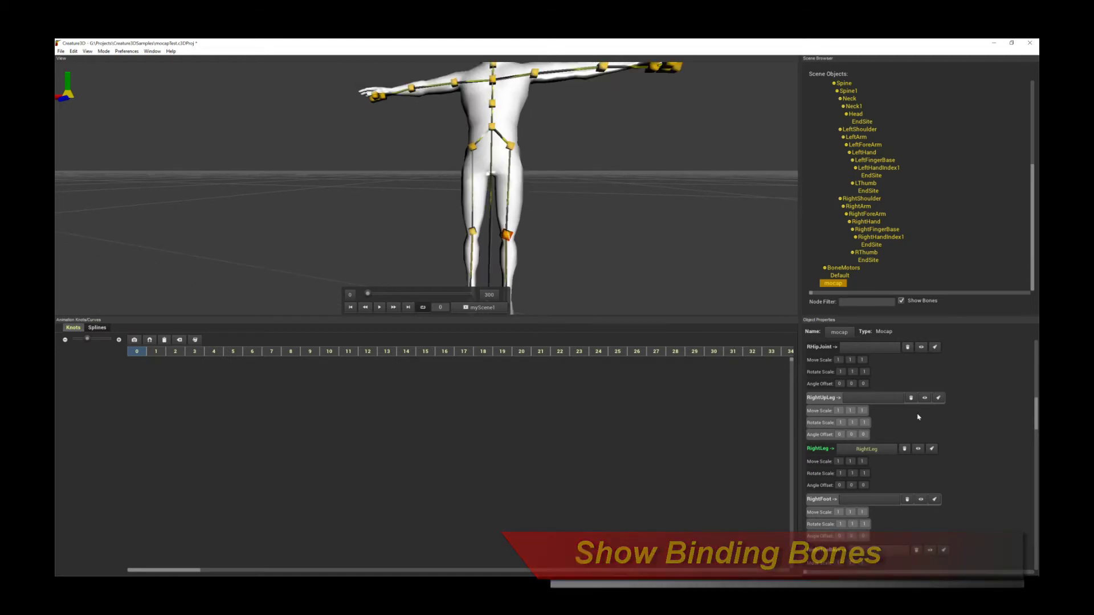
left_click(925, 398)
left_click(919, 449)
scroll(574, 265, "up", 3)
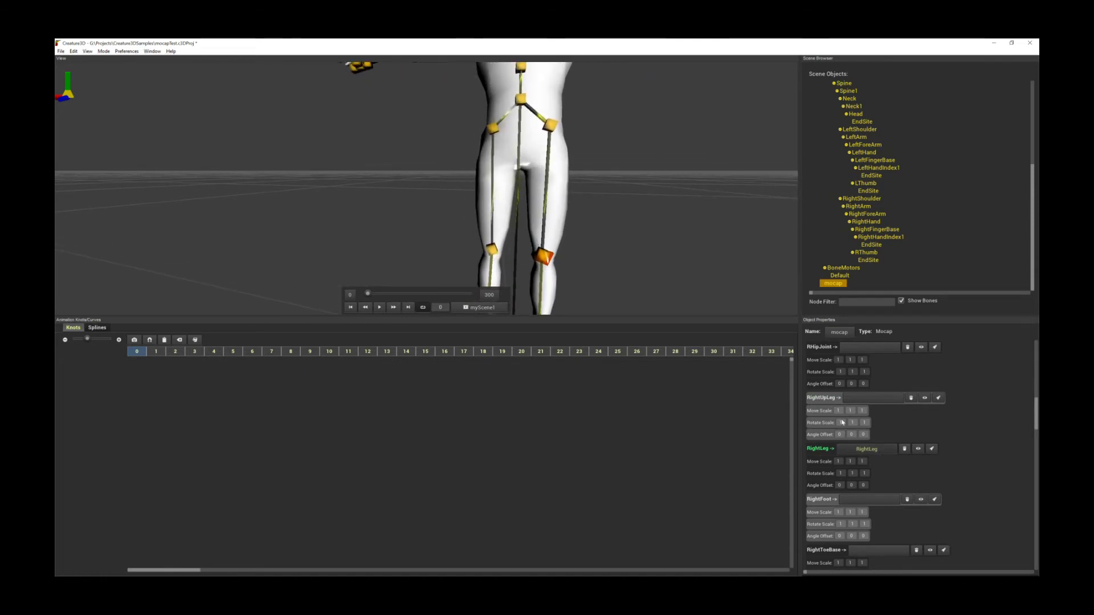
scroll(673, 304, "down", 10)
Drag the mocap skeleton left beside the character and scroll Object Properties to the top.
middle_click_drag(469, 232, 521, 225)
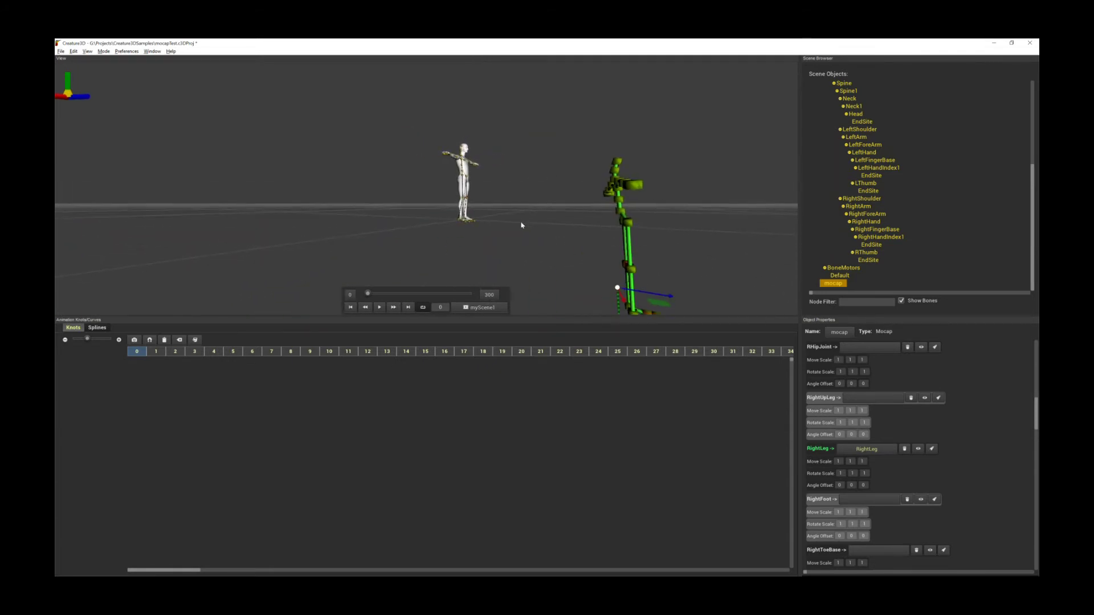
middle_click_drag(703, 265, 700, 260)
left_click_drag(648, 278, 450, 238)
middle_click_drag(565, 203, 520, 213)
scroll(510, 200, "up", 4)
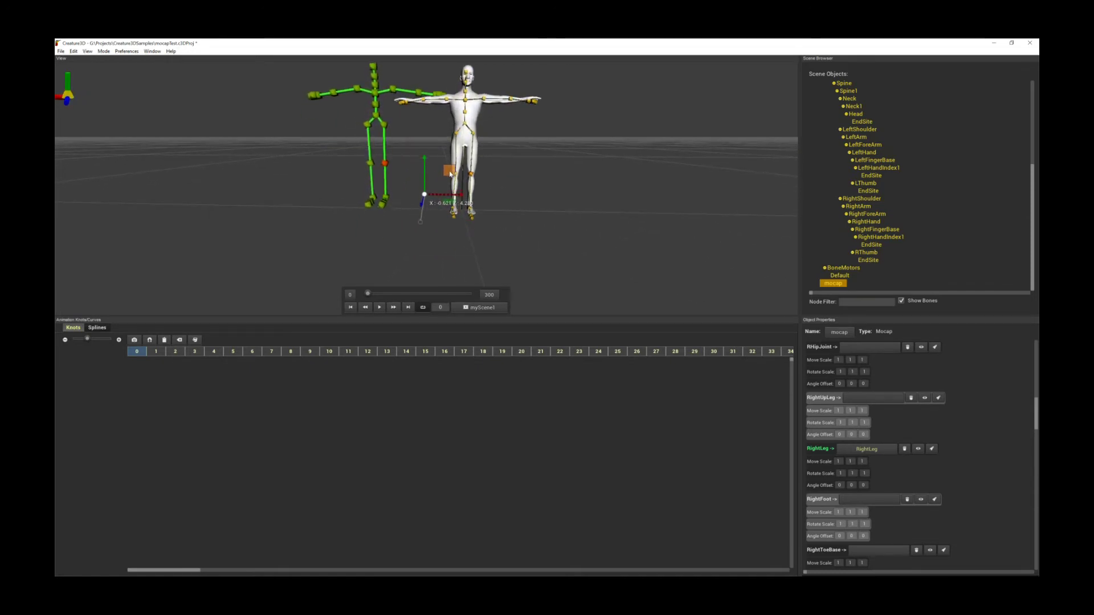
scroll(510, 185, "up", 5)
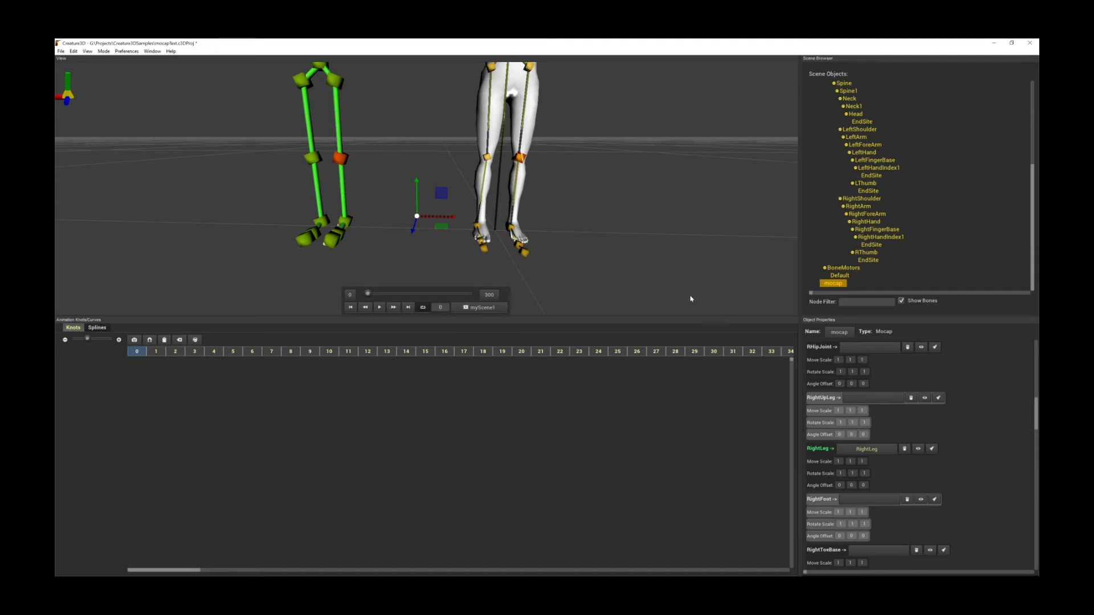
scroll(981, 466, "up", 10)
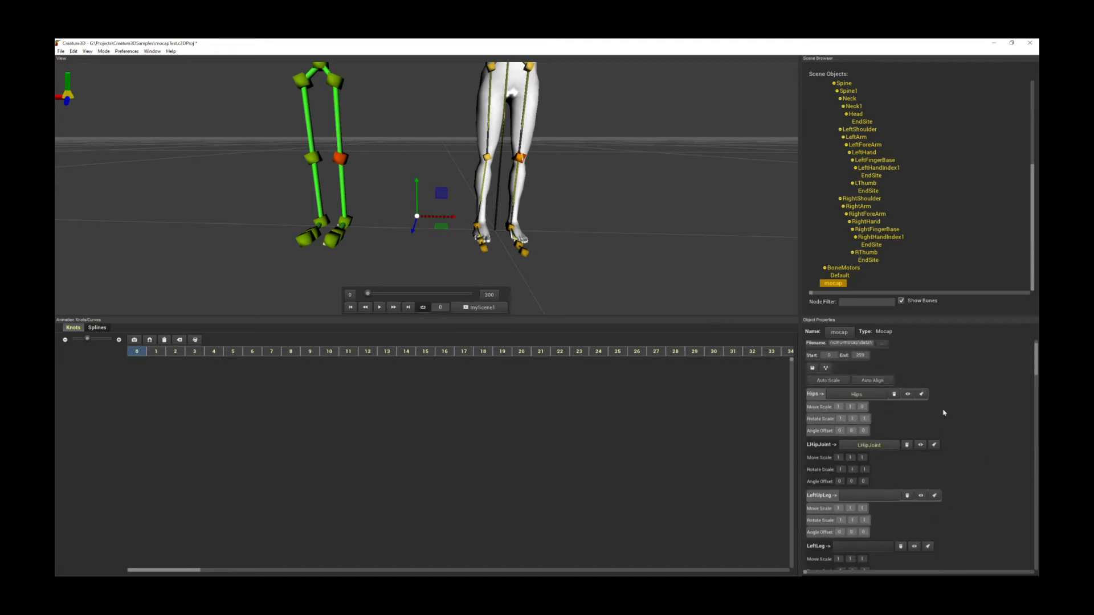
scroll(966, 433, "up", 1)
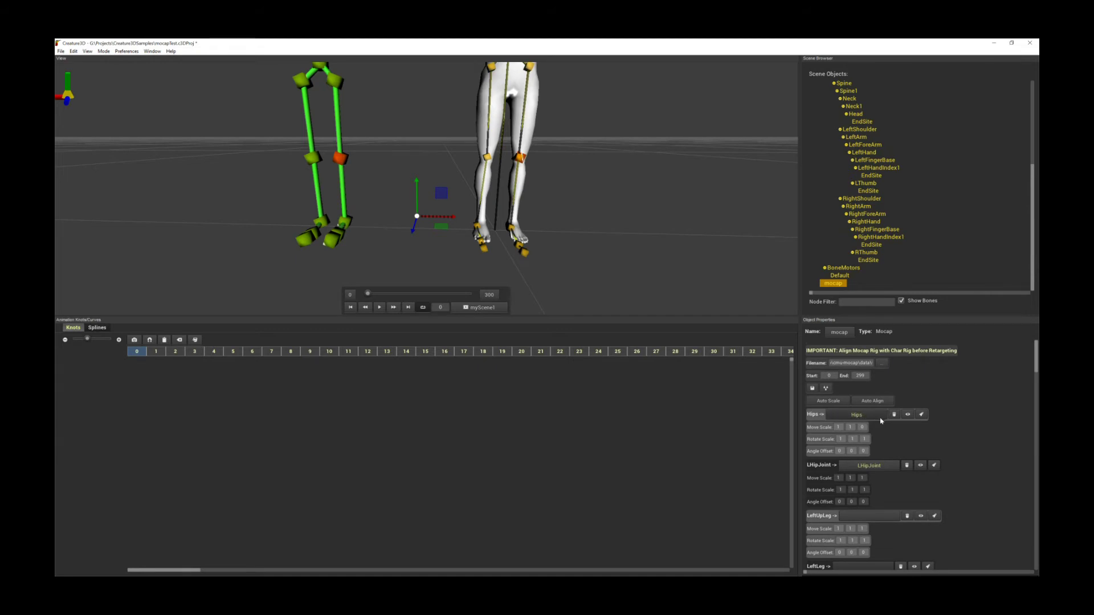
Run Auto Bind by Names and scroll through Object Properties to confirm each bone slot is filled.
left_click(827, 389)
scroll(945, 455, "down", 5)
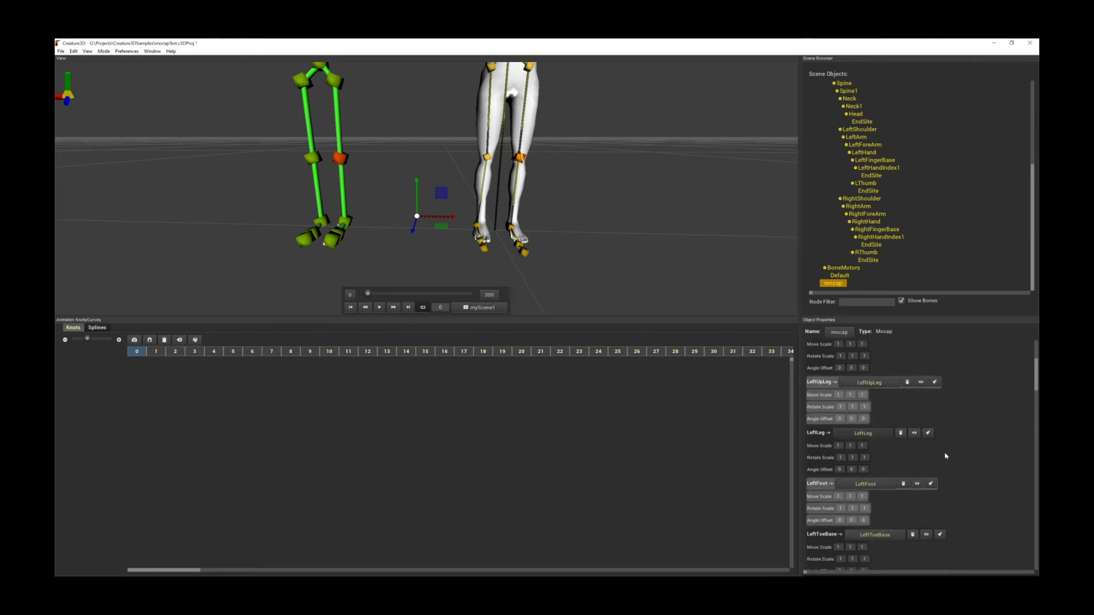
scroll(908, 477, "down", 12)
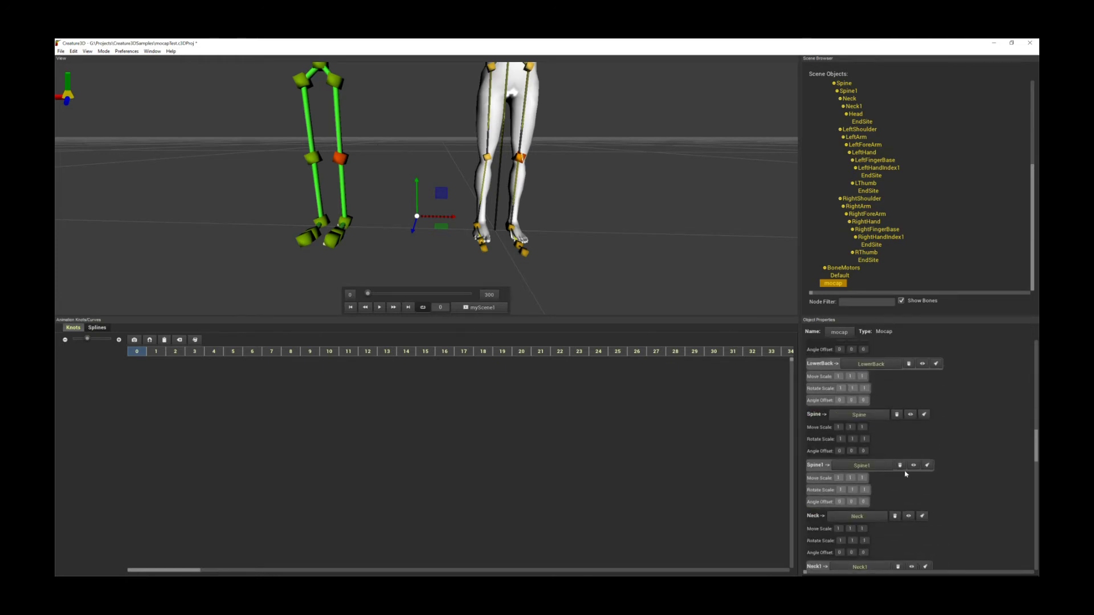
scroll(905, 475, "down", 10)
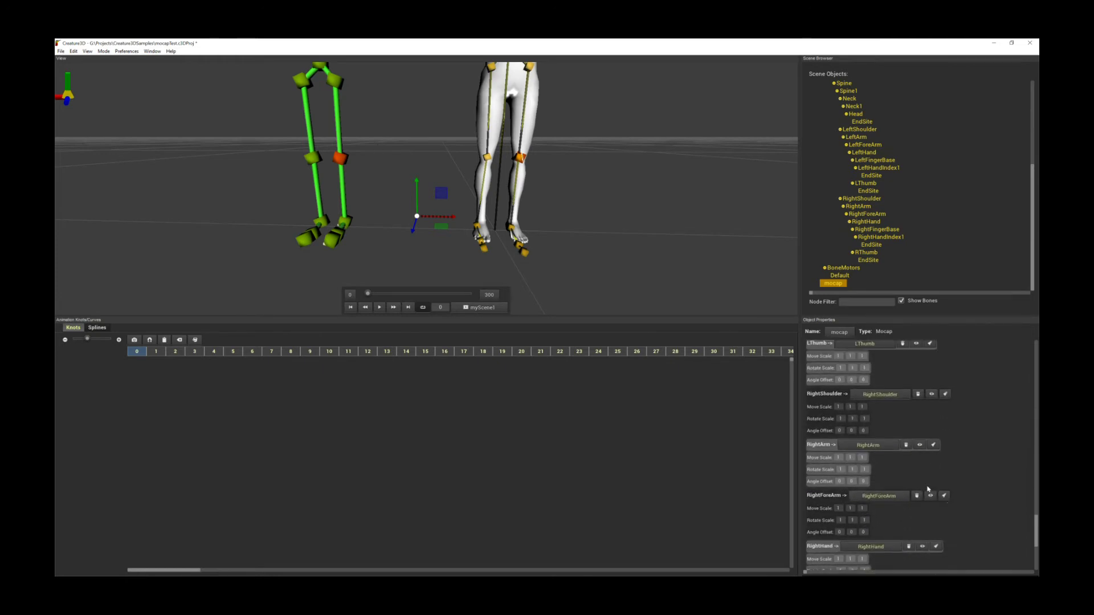
scroll(927, 492, "down", 3)
left_click_drag(1036, 556, 1037, 357)
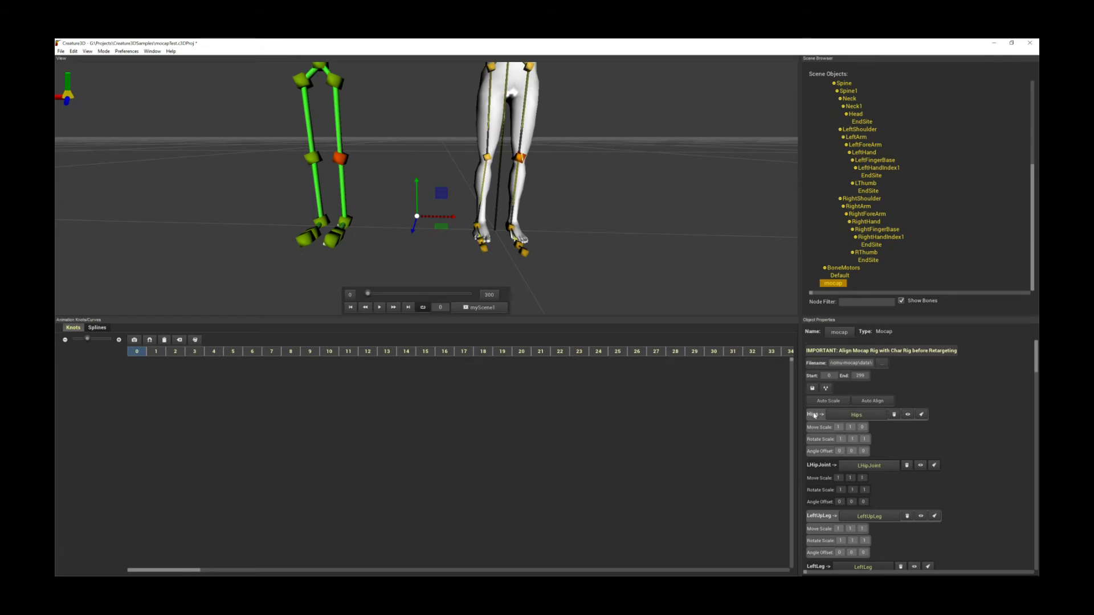
scroll(922, 456, "down", 5)
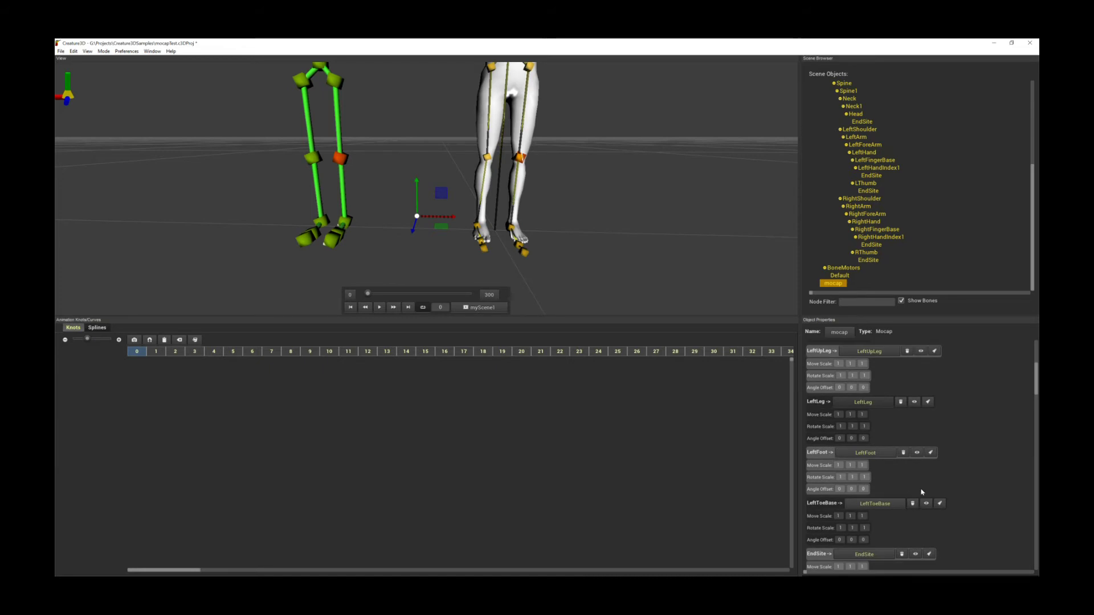
scroll(923, 493, "up", 2)
scroll(923, 490, "down", 3)
left_click(867, 402)
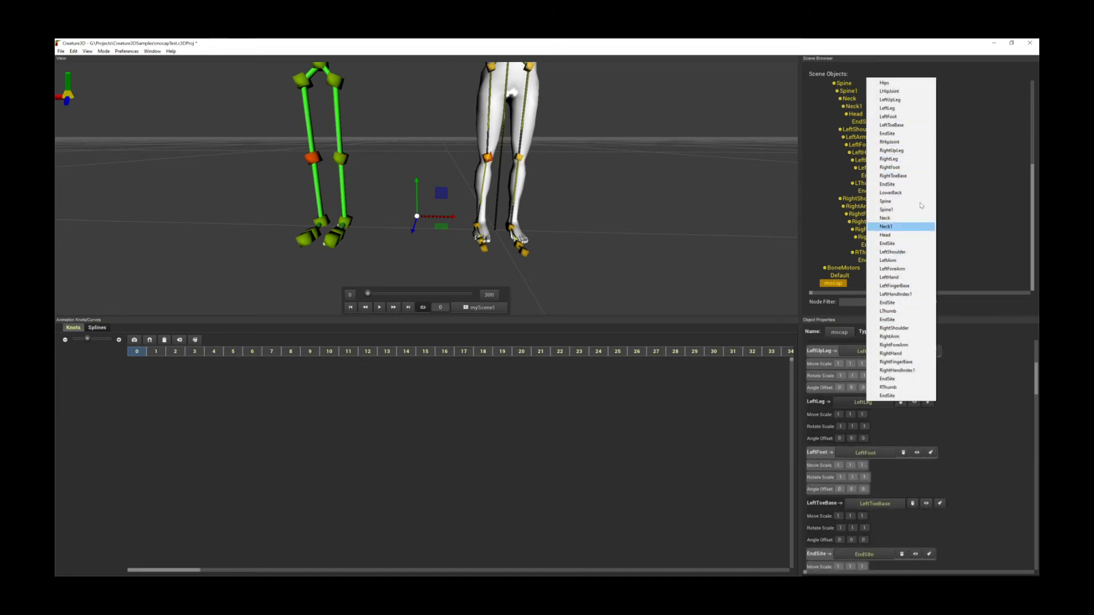
left_click(957, 393)
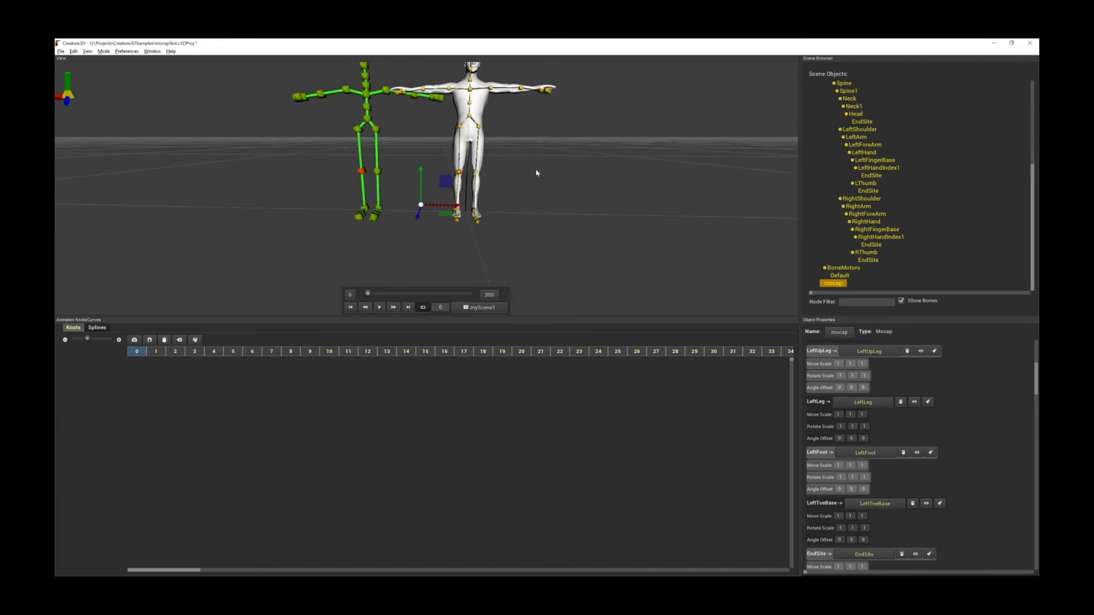
scroll(537, 176, "down", 3)
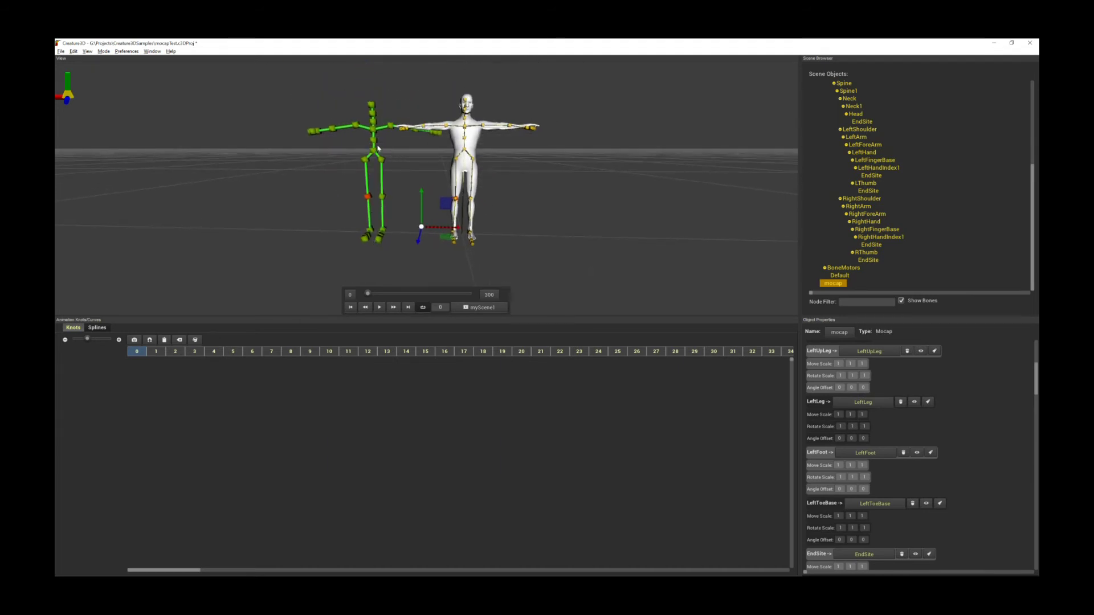
scroll(490, 171, "up", 1)
left_click(914, 401)
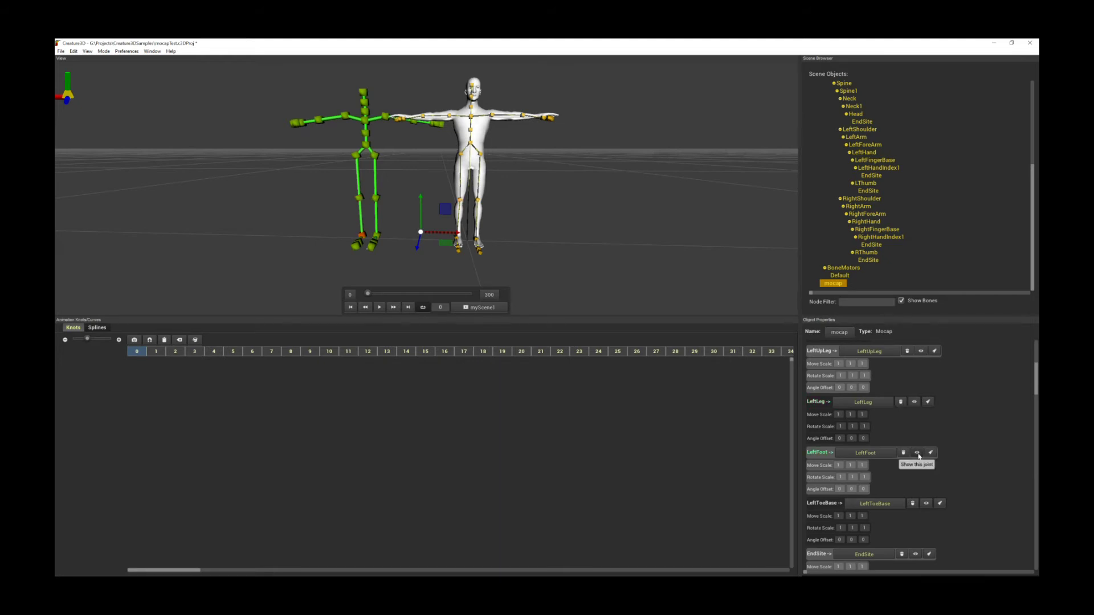
left_click(926, 503)
scroll(957, 474, "down", 3)
scroll(958, 475, "down", 2)
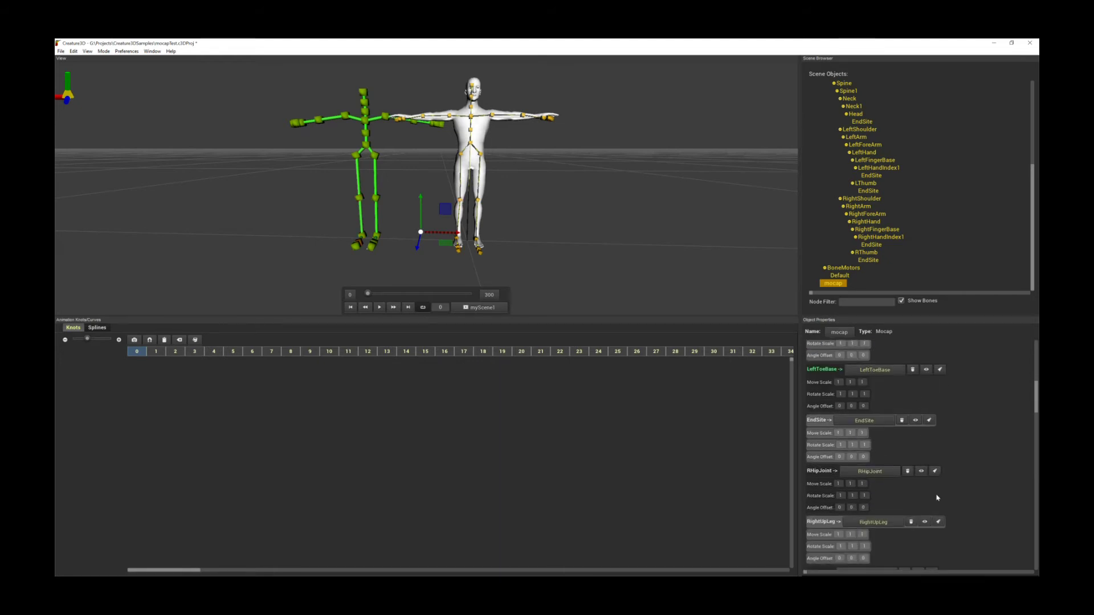
left_click(922, 471)
left_click(926, 524)
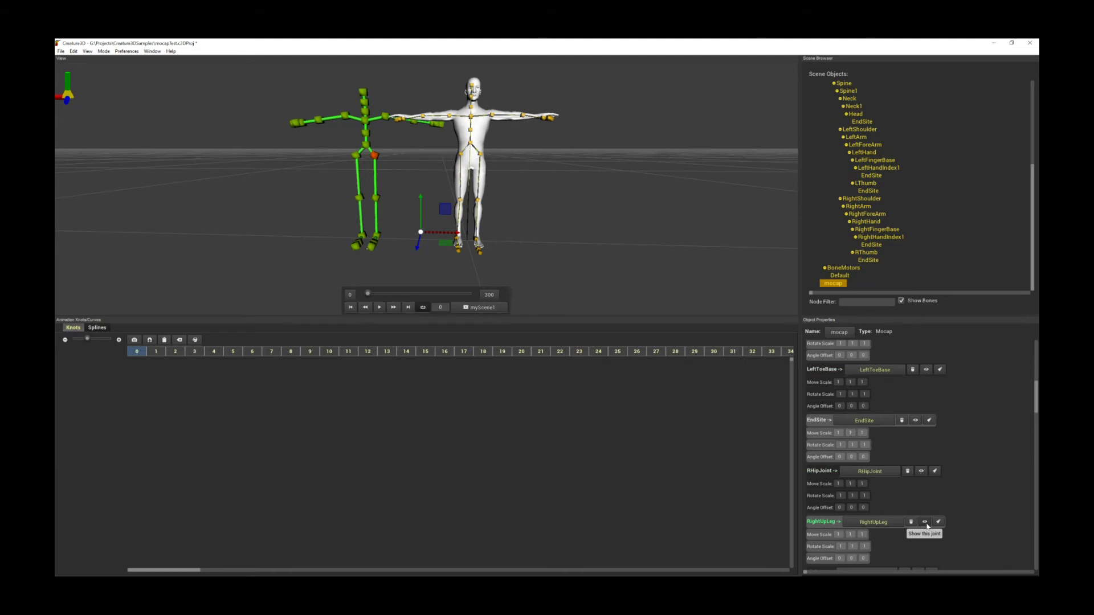
scroll(928, 527, "down", 1)
scroll(489, 239, "up", 2)
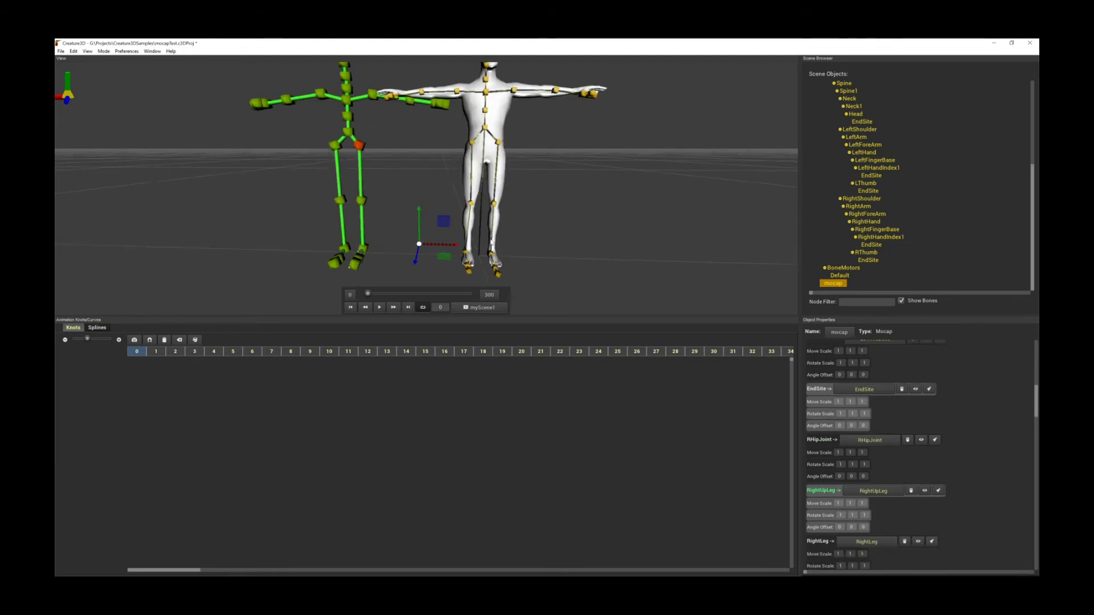
left_click(918, 541)
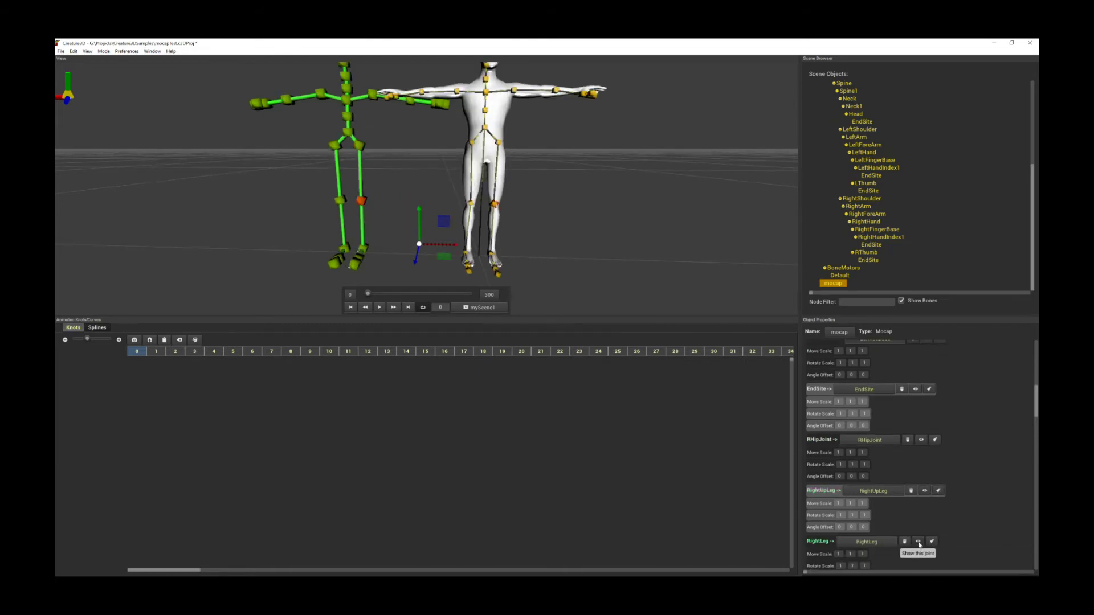
scroll(346, 220, "up", 2)
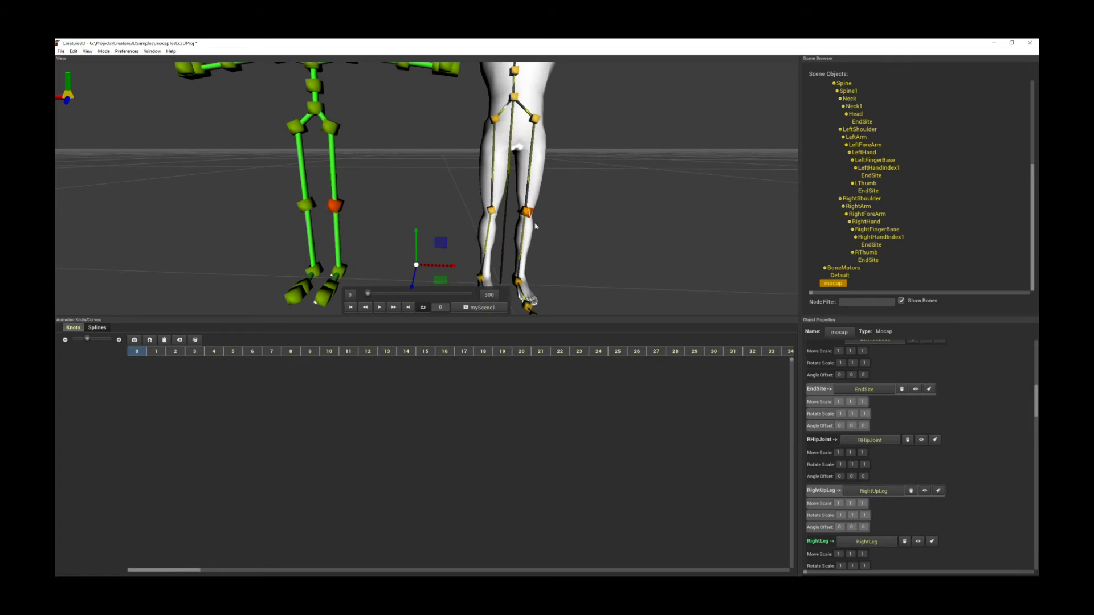
scroll(632, 273, "down", 3)
middle_click_drag(484, 186, 503, 221)
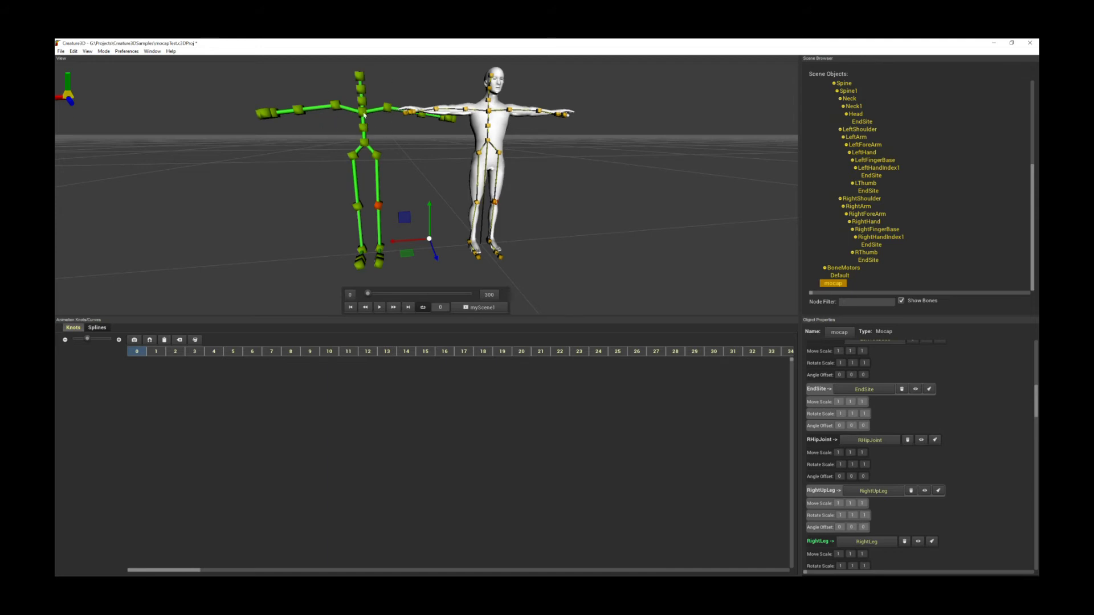
scroll(363, 115, "down", 2)
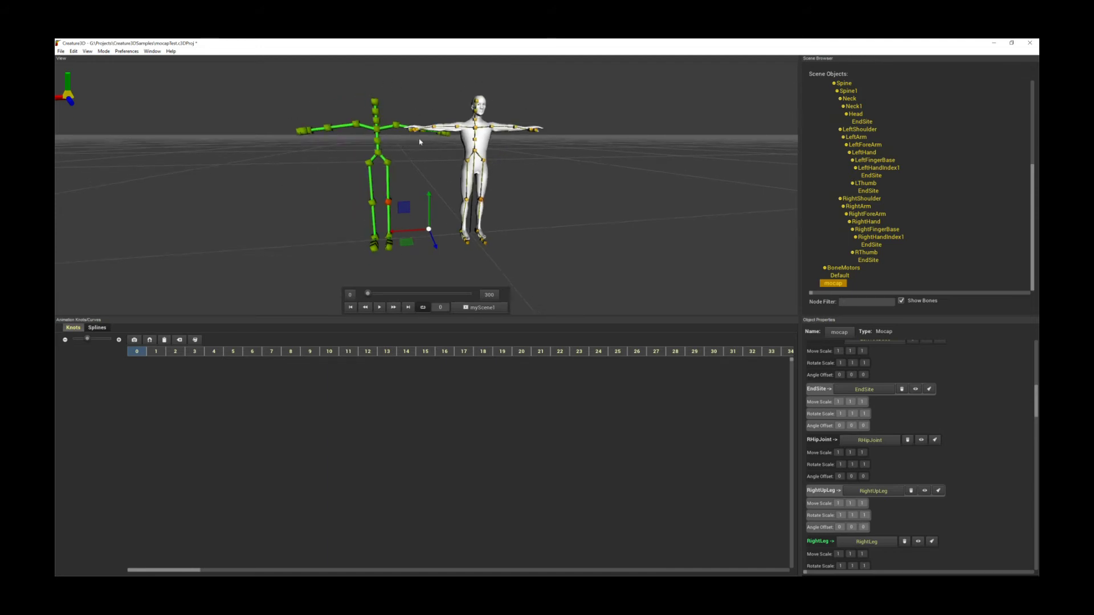
scroll(904, 406, "up", 10)
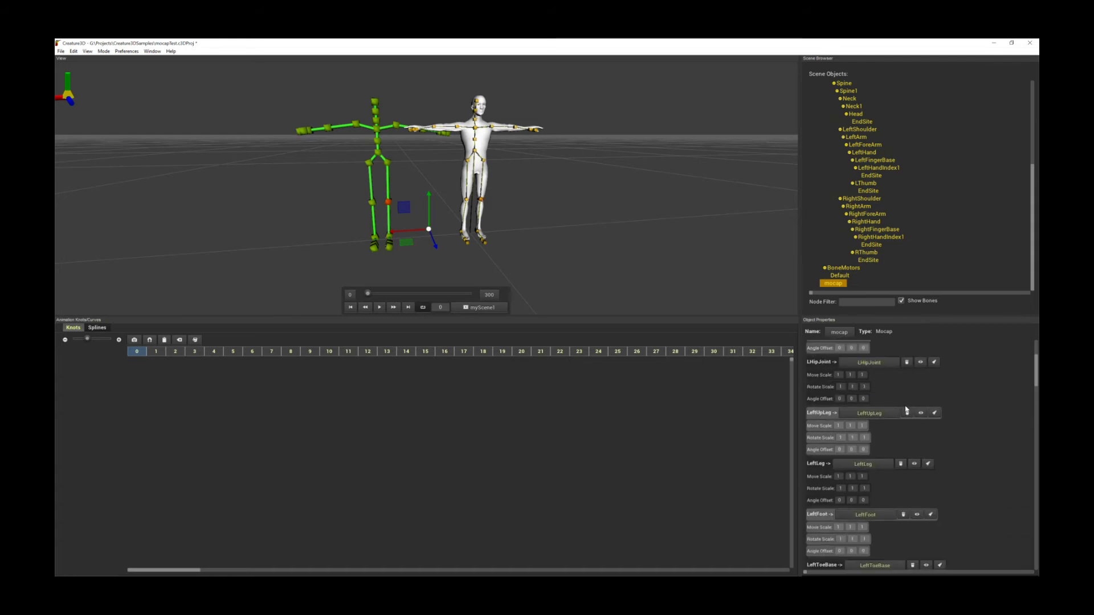
Switch the gizmo to scale mode, shrink the mocap skeleton slightly, and return to move mode.
key("e")
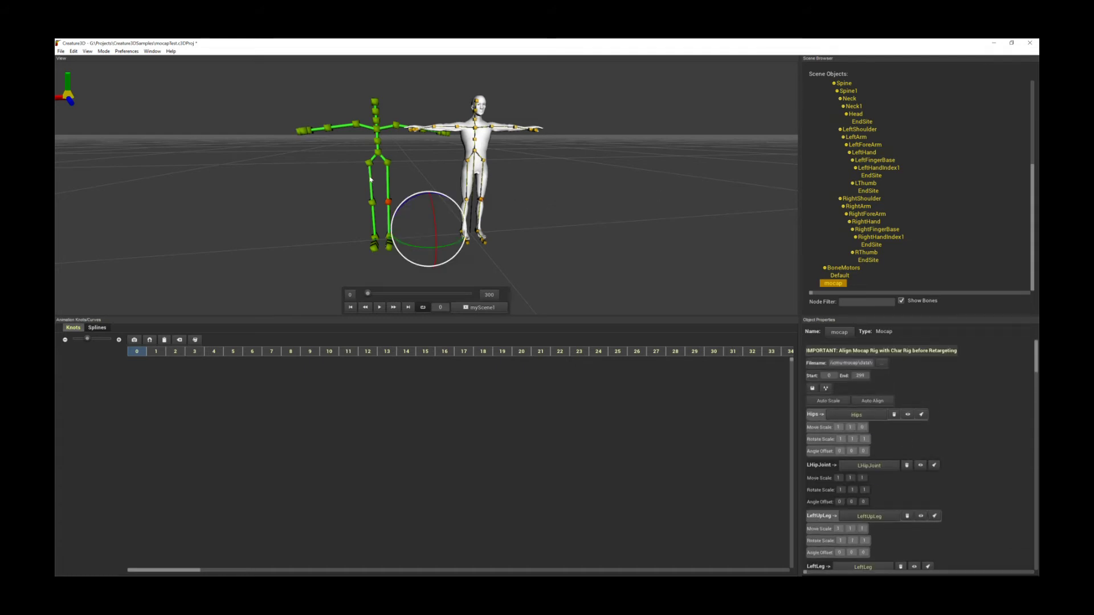
key("r")
key("w")
key("r")
key("w")
key("e")
key("r")
key("e")
key("w")
key("e")
key("w")
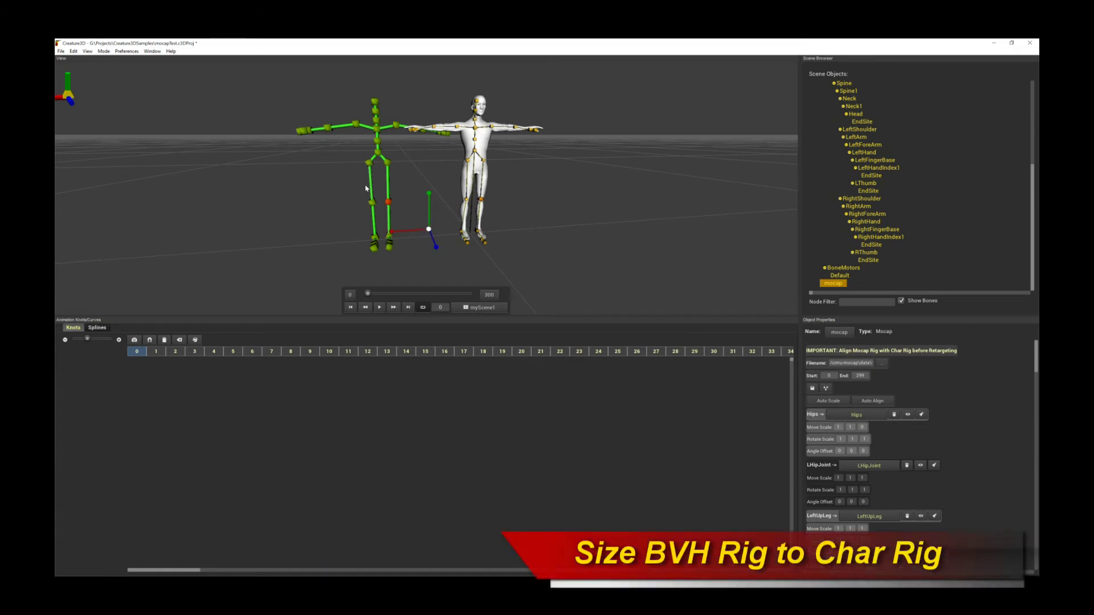
left_click_drag(428, 229, 429, 229)
key("w")
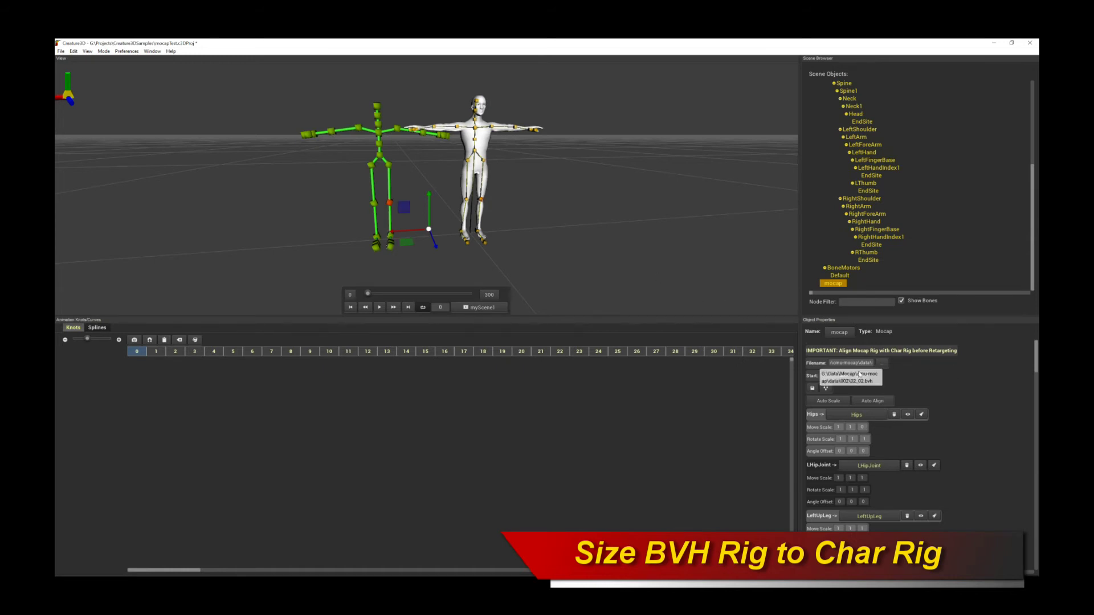
Auto Scale the mocap skeleton to the character and orbit to compare their heights.
left_click(827, 402)
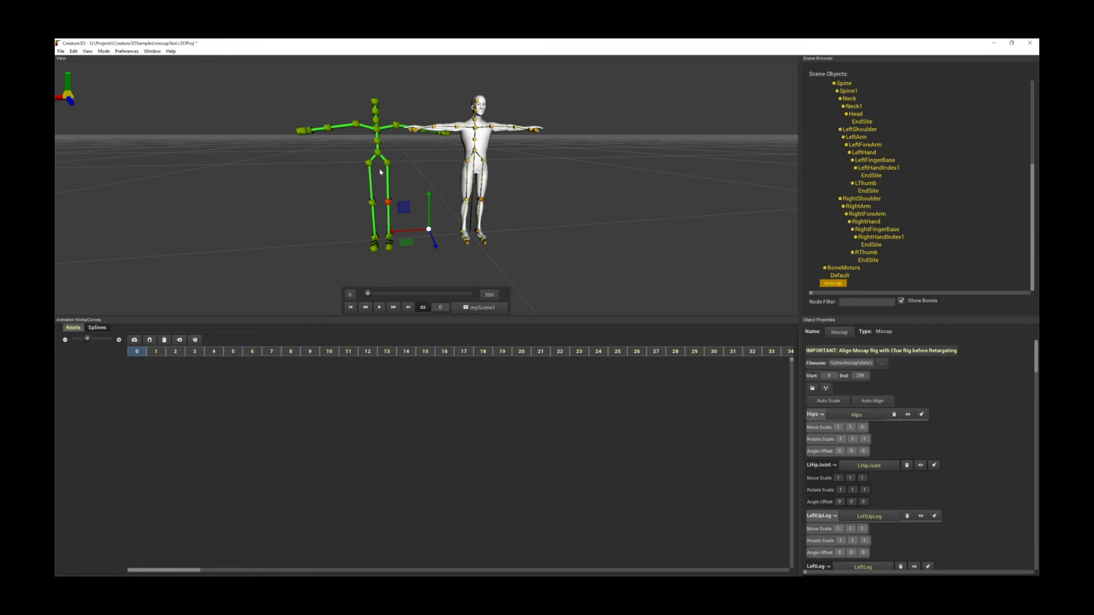
left_click_drag(449, 167, 436, 168, "alt")
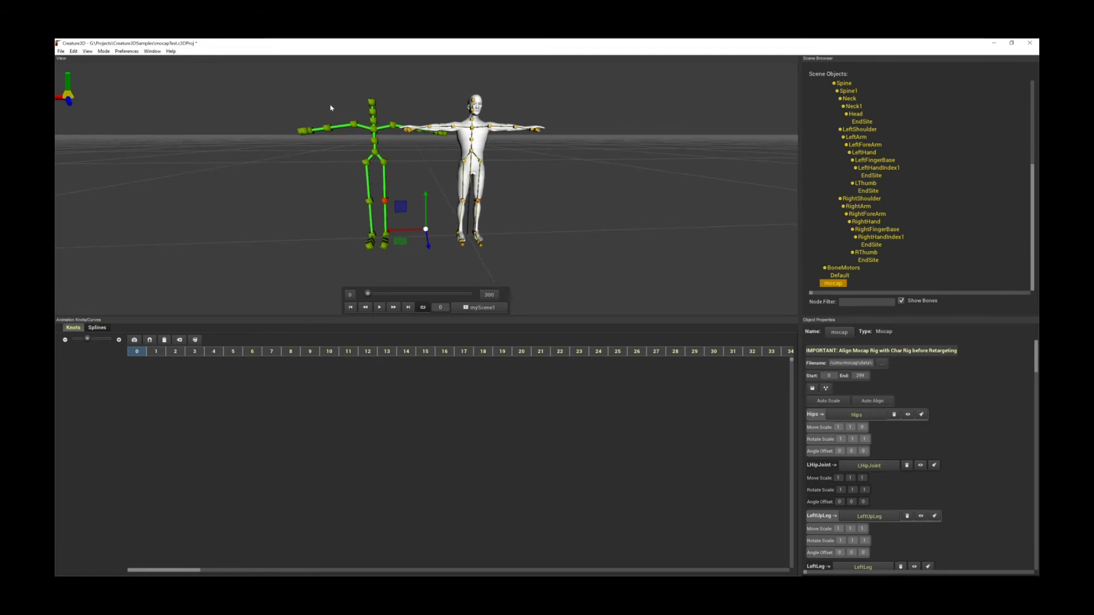
left_click_drag(540, 184, 391, 118, "alt")
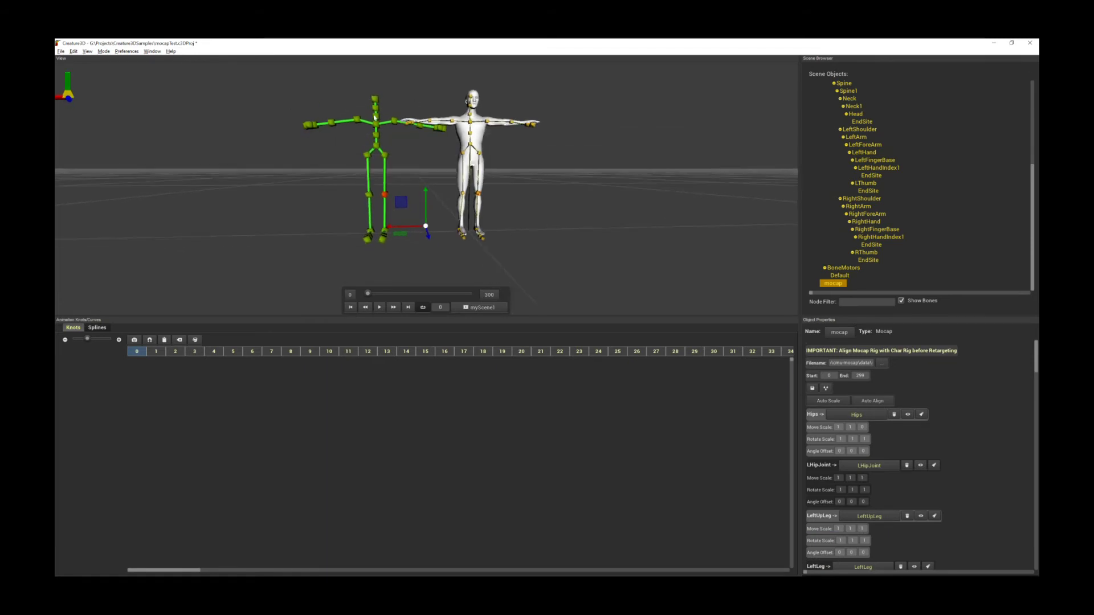
left_click_drag(557, 176, 379, 140, "alt")
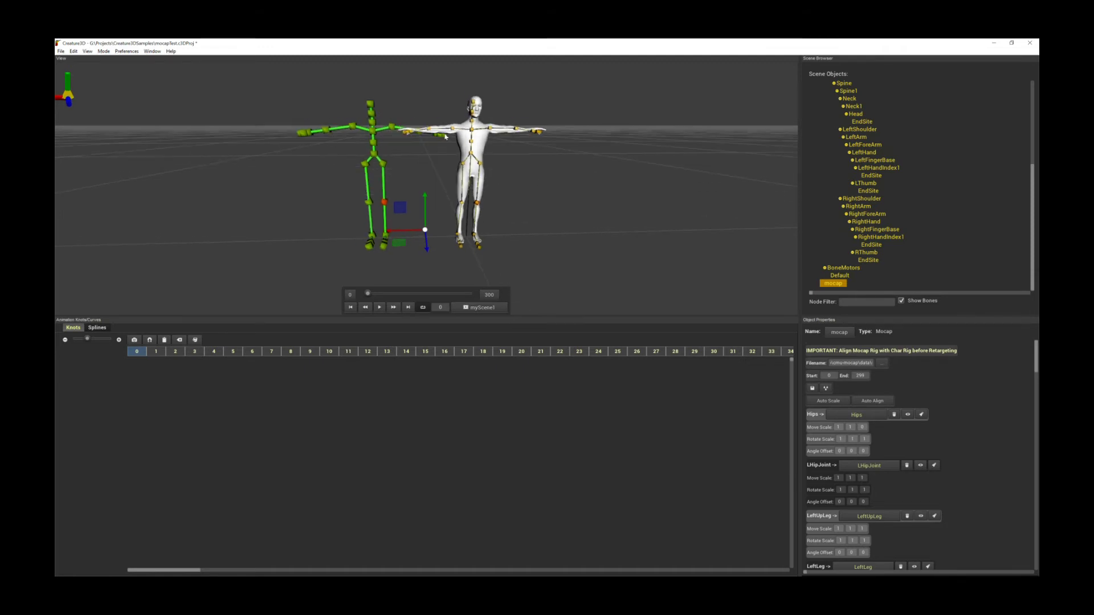
left_click_drag(445, 137, 608, 203, "alt")
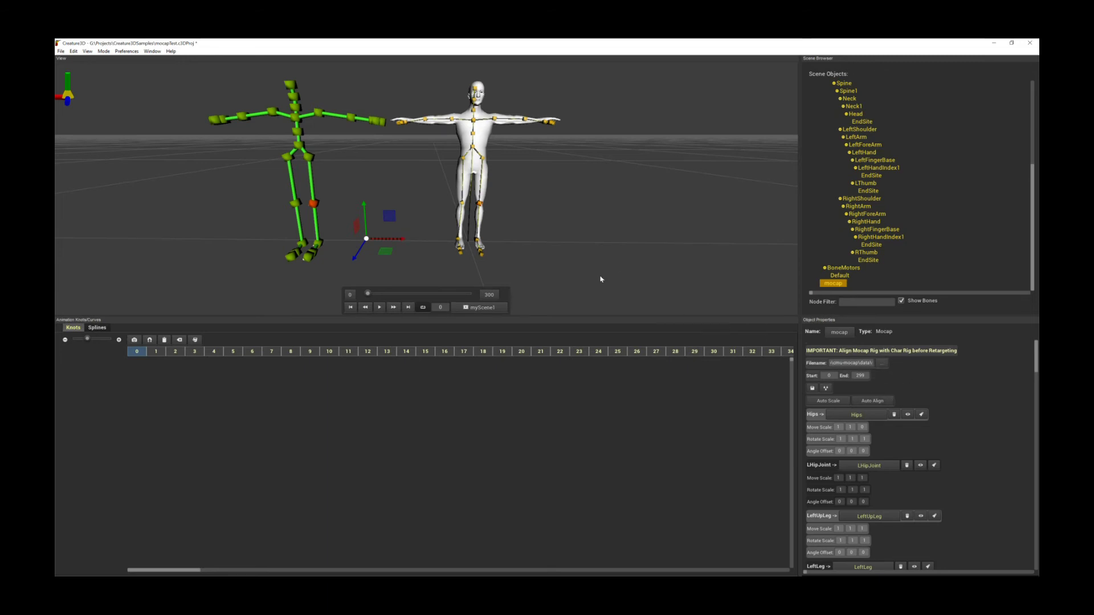
Slide the mocap skeleton sideways and in depth until it overlays the white character rig.
left_click_drag(390, 242, 547, 248)
middle_click_drag(617, 206, 576, 203)
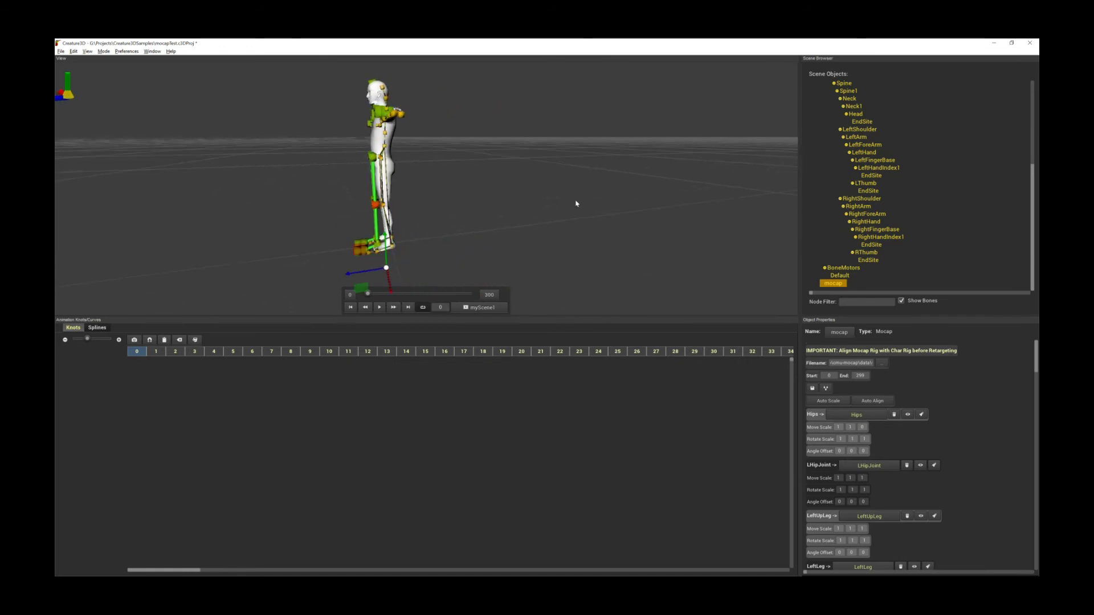
left_click_drag(364, 272, 374, 274)
middle_click_drag(472, 206, 543, 204)
left_click_drag(525, 216, 525, 216)
mouse_move(596, 183)
middle_mouse_down()
mouse_move(557, 176)
mouse_move(583, 188)
mouse_move(598, 177)
mouse_move(644, 207)
mouse_move(674, 194)
mouse_move(588, 183)
middle_mouse_up()
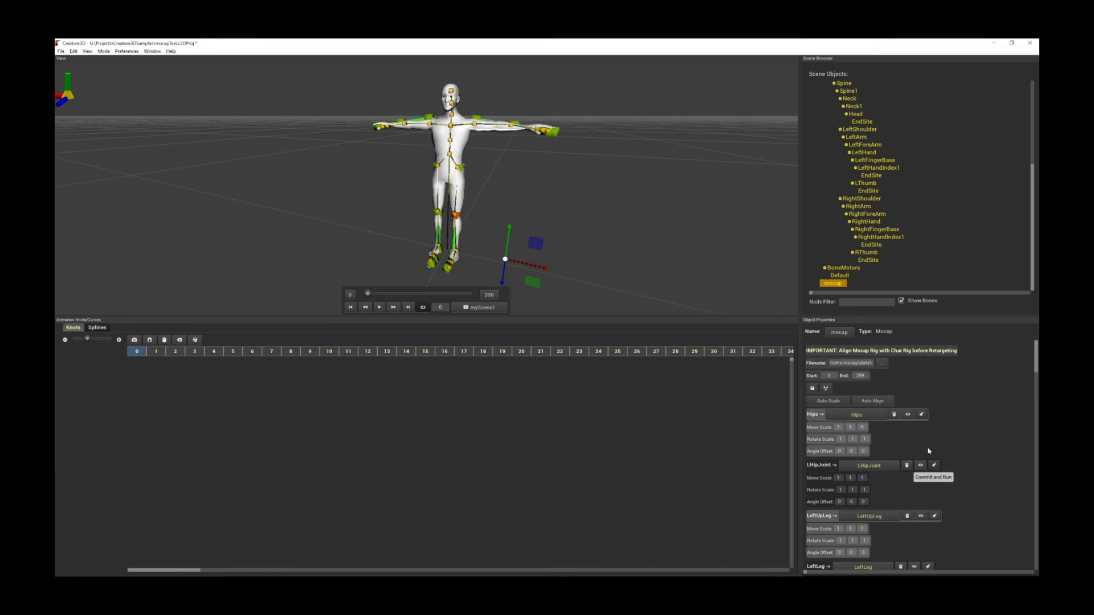
left_click(922, 415)
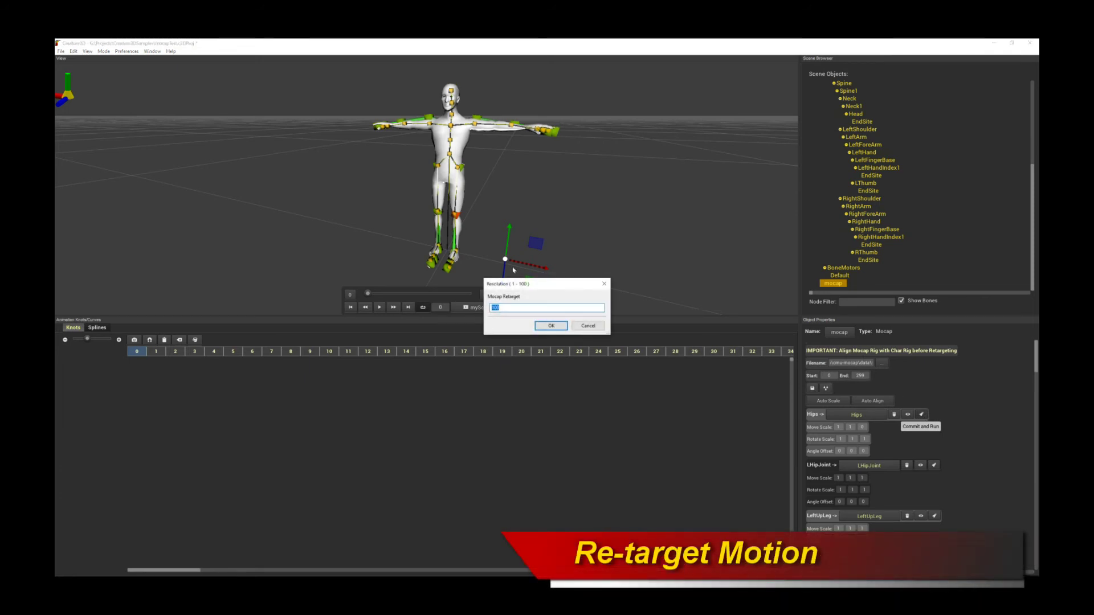
Confirm the Mocap Retarget at resolution 100 and play the character's walk from the side.
left_click(551, 326)
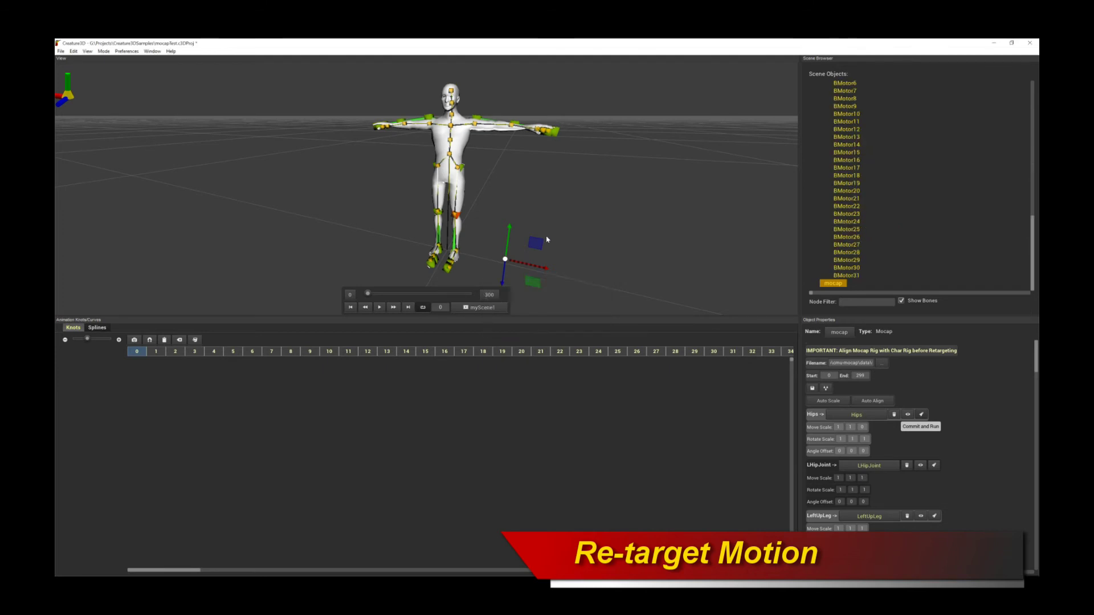
left_click_drag(450, 207, 556, 176, "alt")
key("space")
right_click_drag(557, 176, 606, 171, "alt")
left_click_drag(606, 171, 528, 179, "alt")
middle_click_drag(528, 178, 616, 173)
Scrub the timeline to frames 102, 198 and 74, then replay the walk and stop at frame 164.
left_click(403, 295)
left_click_drag(403, 294, 433, 293)
middle_click_drag(586, 183, 606, 183)
mouse_move(433, 293)
left_mouse_down()
mouse_move(391, 296)
mouse_move(449, 290)
left_mouse_up()
middle_click_drag(599, 185, 648, 179)
key("space")
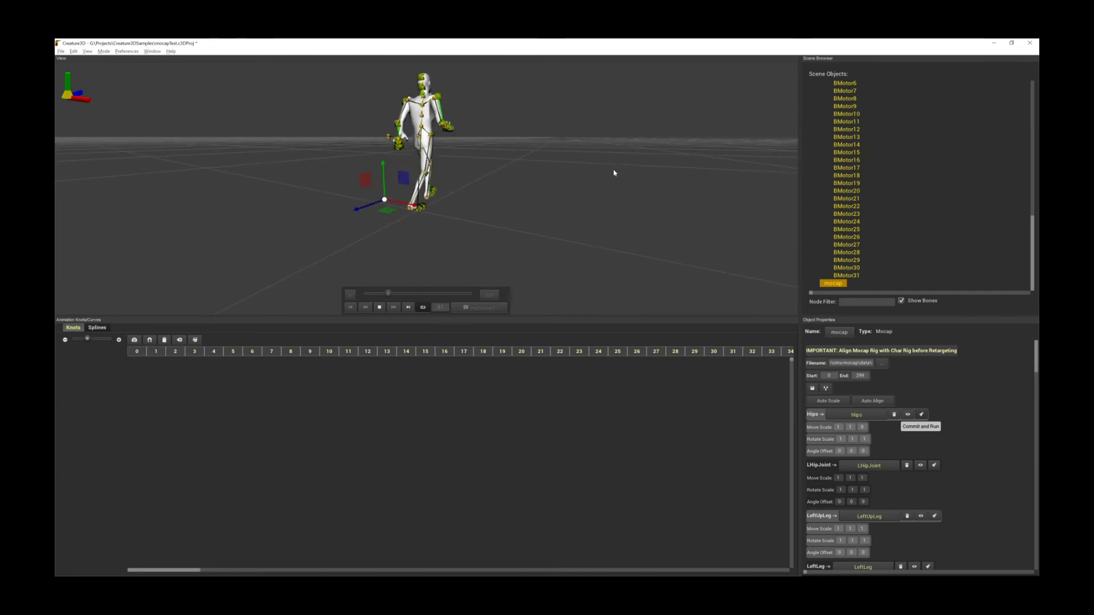
key("space")
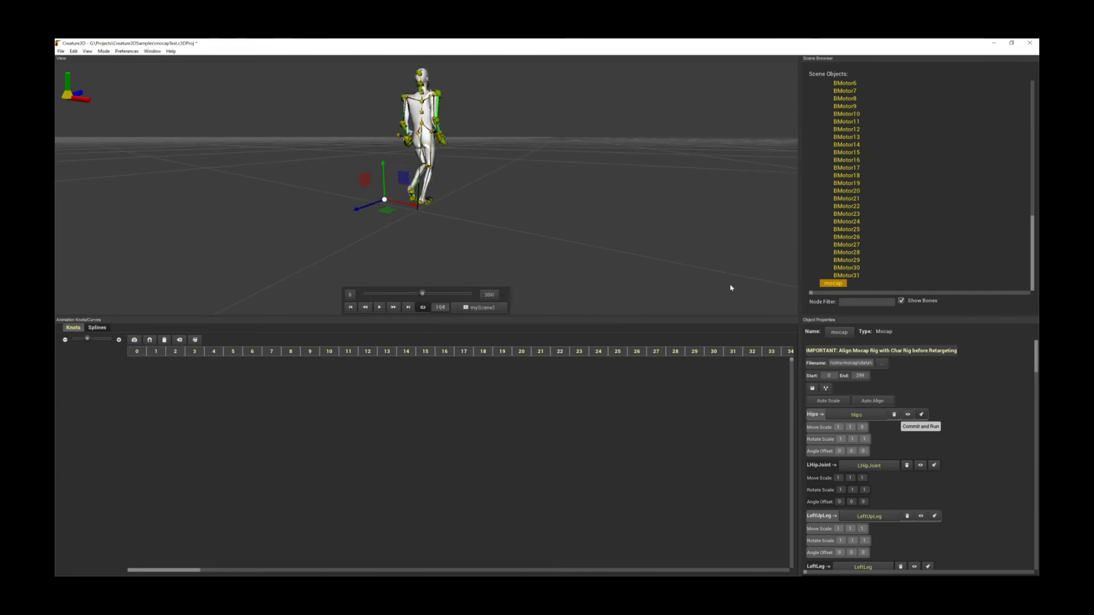
mouse_move(622, 232)
middle_mouse_down()
mouse_move(638, 222)
mouse_move(613, 223)
middle_mouse_up()
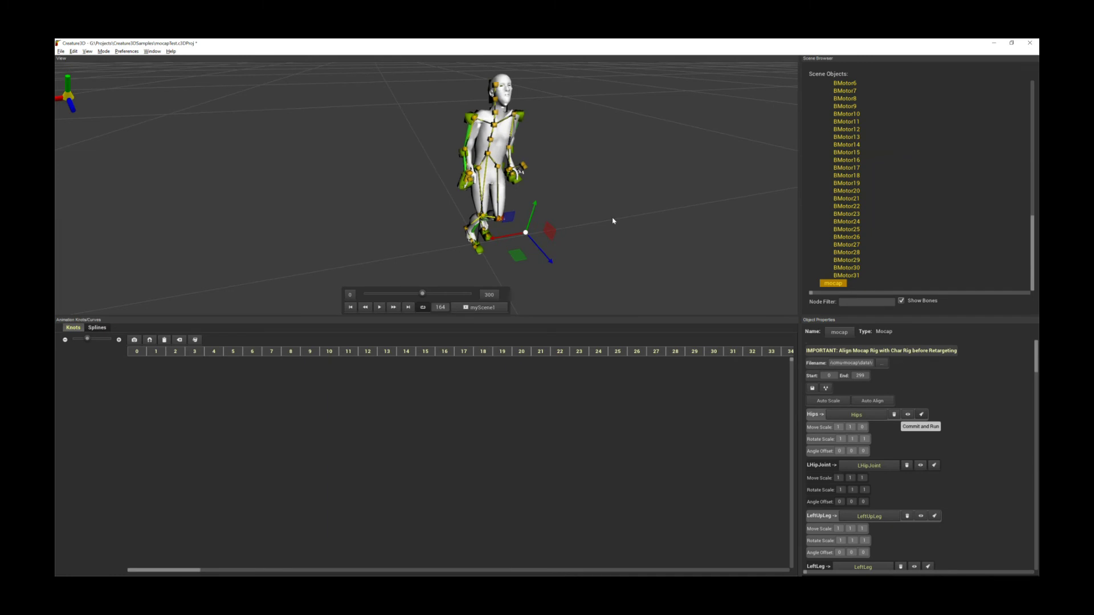
scroll(912, 229, "up", 6)
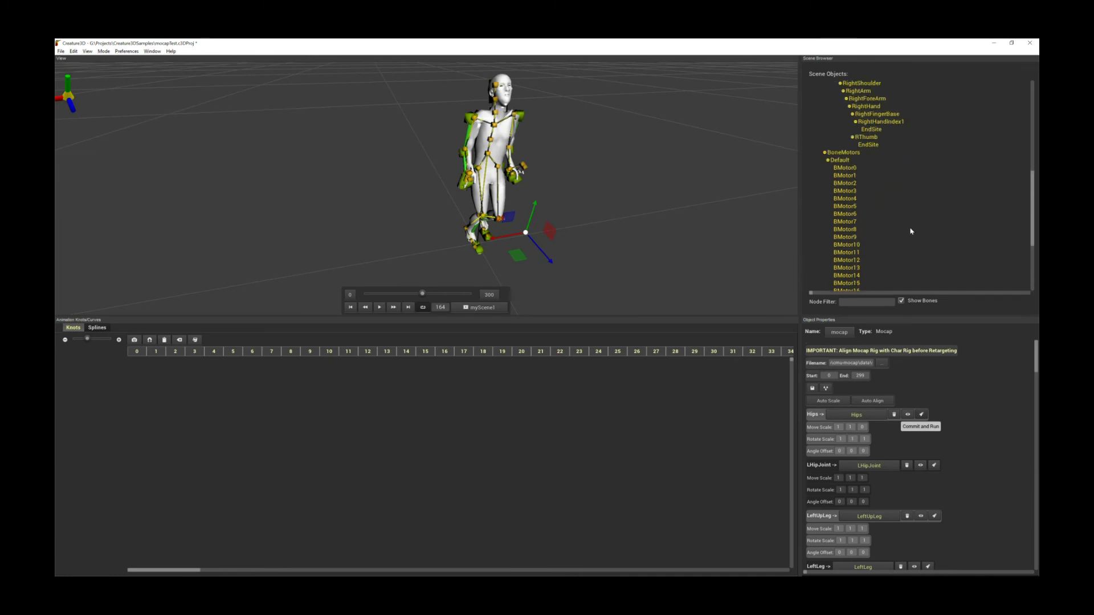
Browse the keyframes of BMotor0, BMotor5 and BMotor1 in the Scene Browser.
scroll(891, 205, "down", 4)
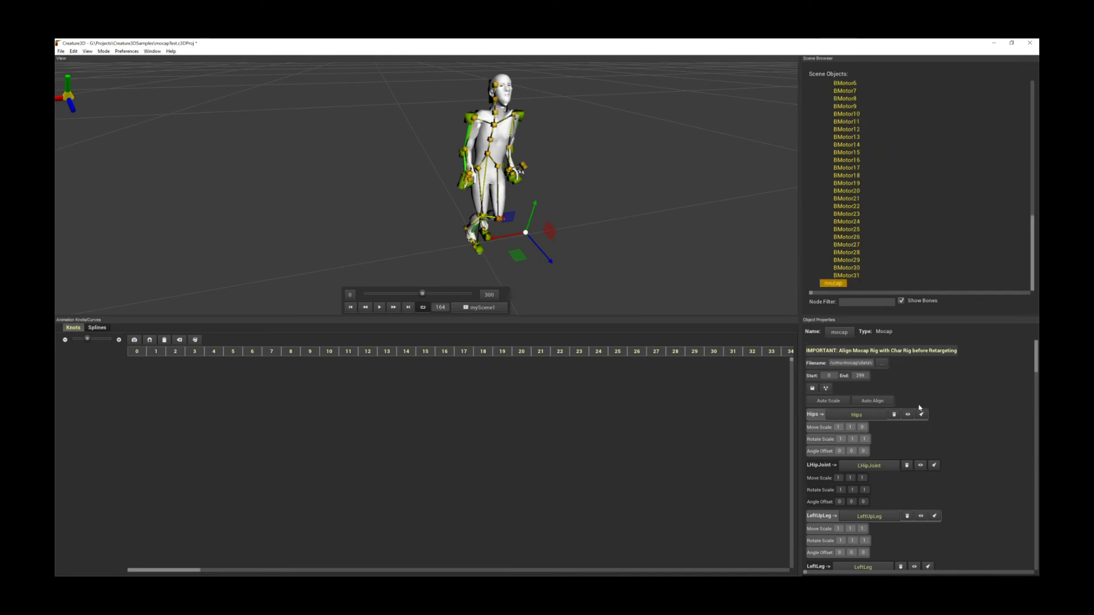
scroll(878, 188, "up", 2)
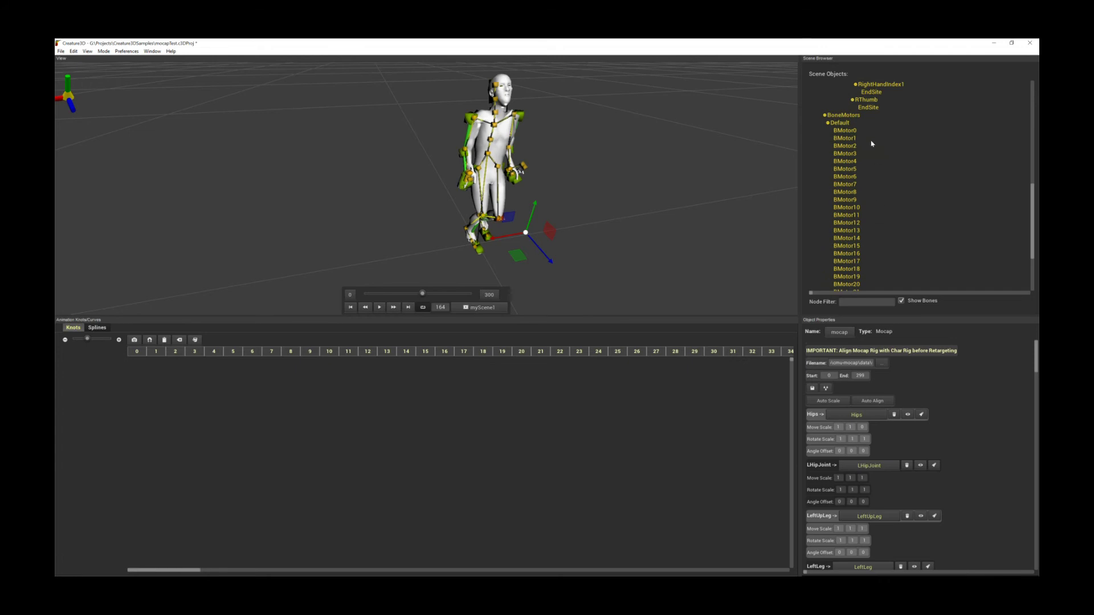
left_click(845, 130)
key("Down")
key("Down")
key("Down")
key("Down")
key("Down")
key("Down")
key("Down")
key("Down")
key("Down")
key("Down")
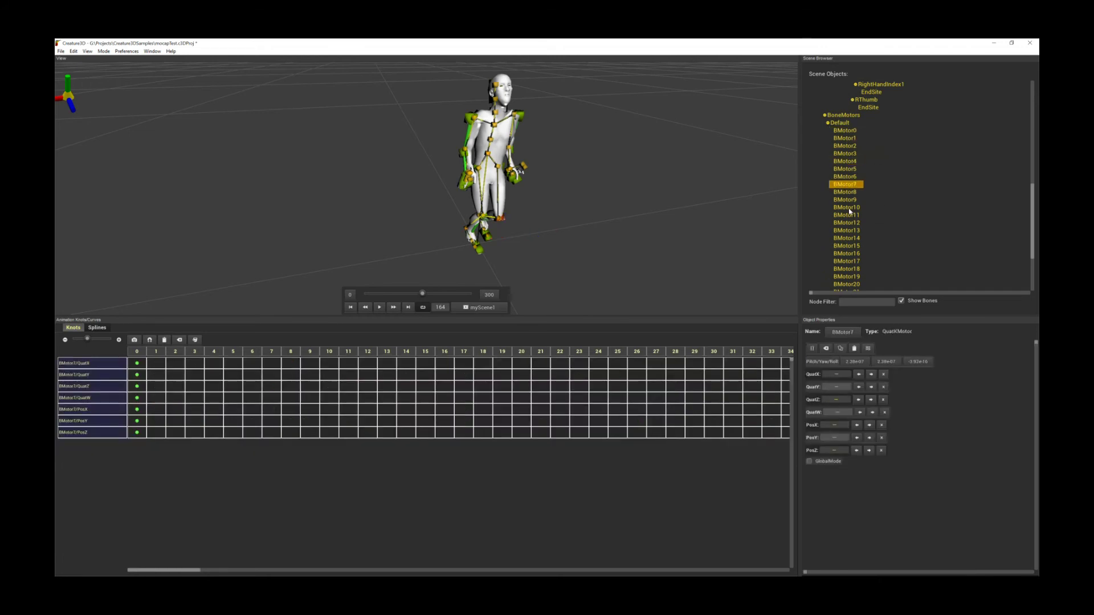
left_click(848, 169)
left_click(849, 139)
left_click(851, 131)
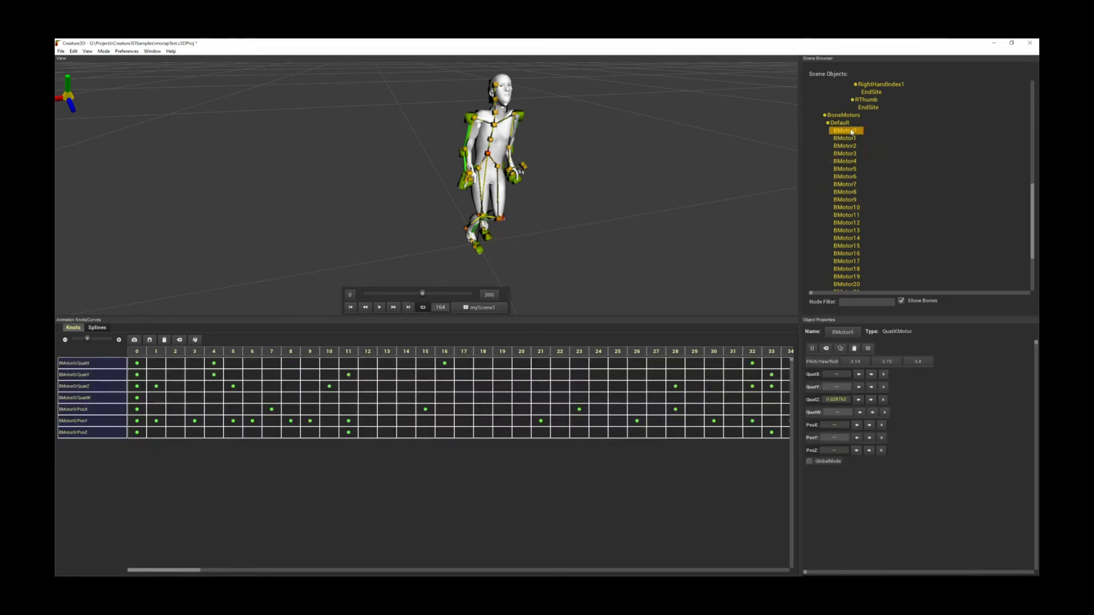
Select the character's right forearm bone to show its motor BMotor27's keyframes.
left_click_drag(591, 162, 545, 144, "alt")
scroll(524, 162, "up", 3)
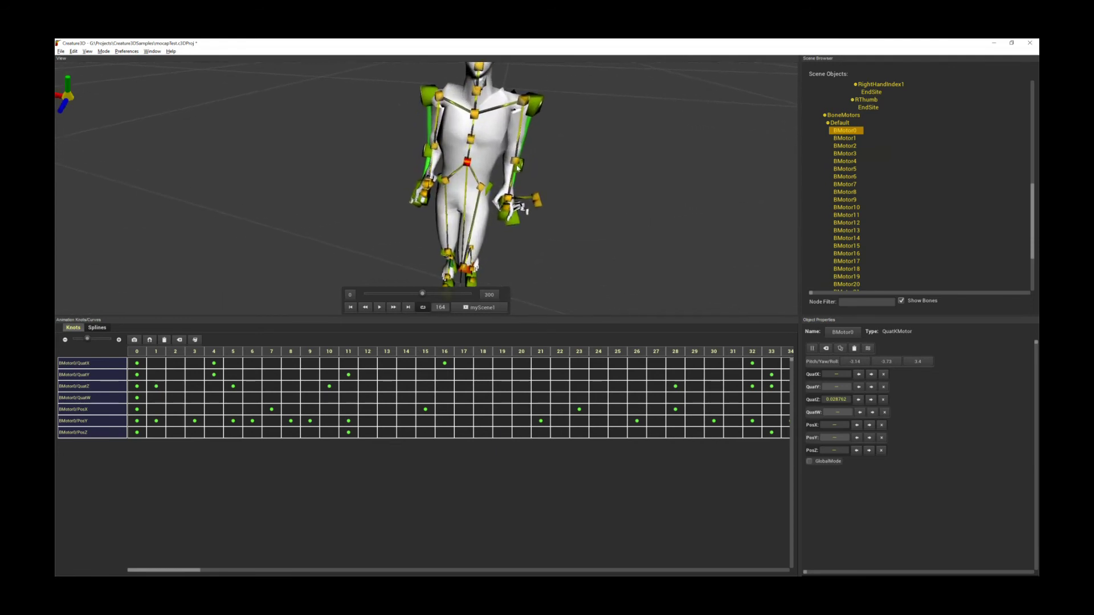
left_click(518, 162)
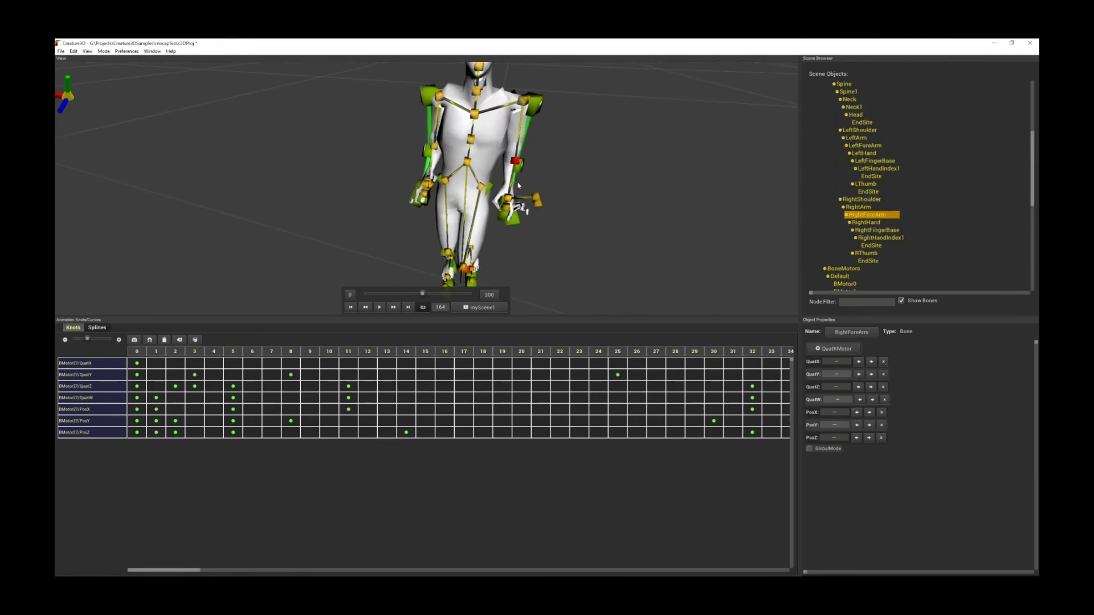
left_click(836, 349)
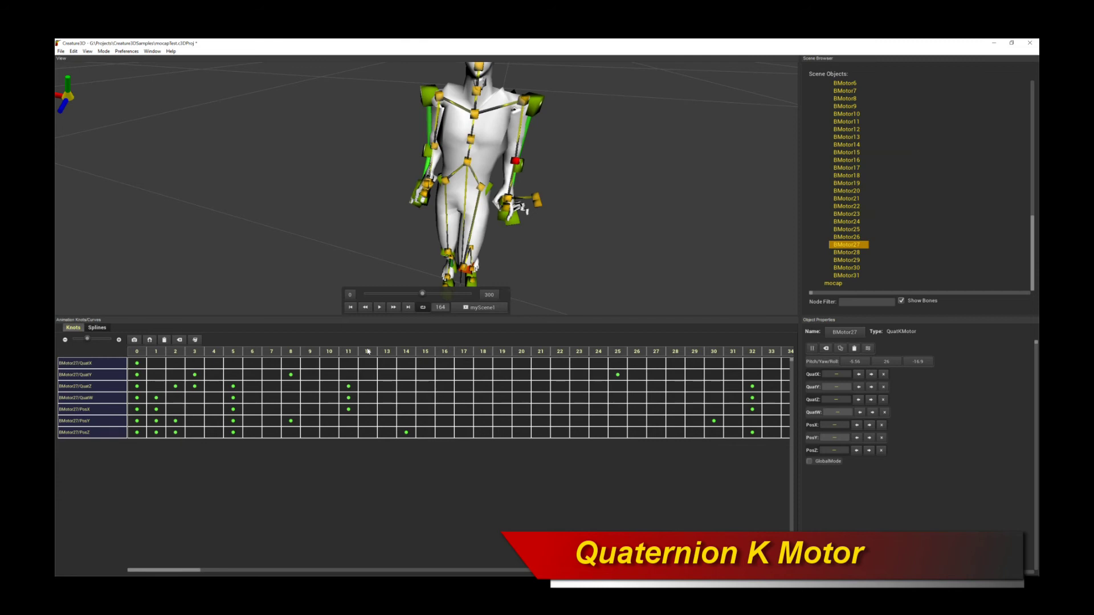
Bring up BMotor27's frame 11 key, reading pitch/yaw/roll -19.3, 48.2, -40.6.
left_click_drag(207, 354, 253, 353)
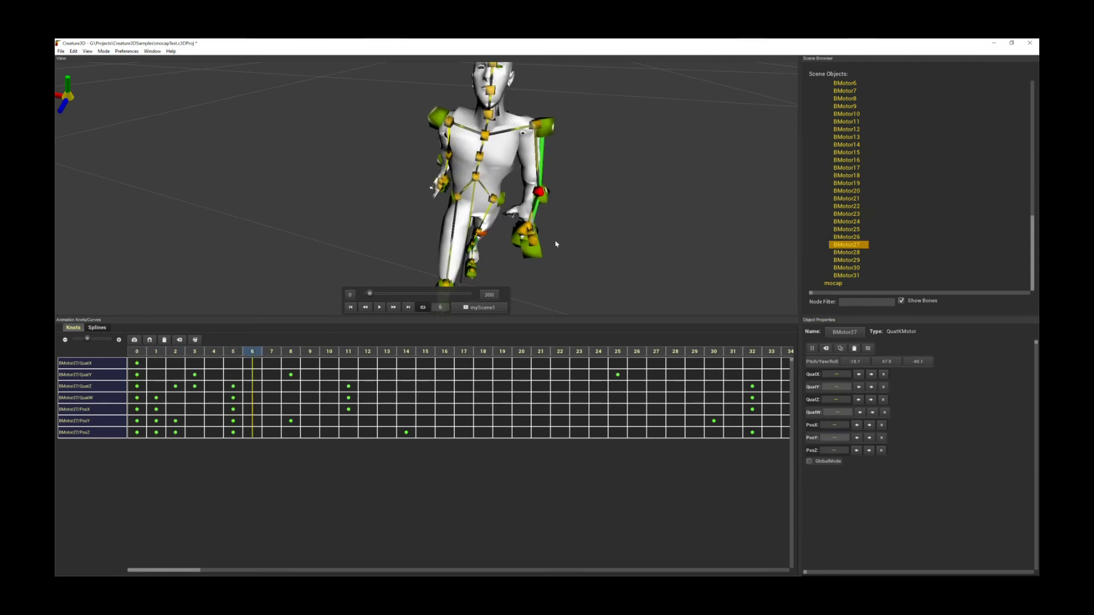
middle_click_drag(607, 246, 643, 240)
left_click_drag(303, 353, 269, 356)
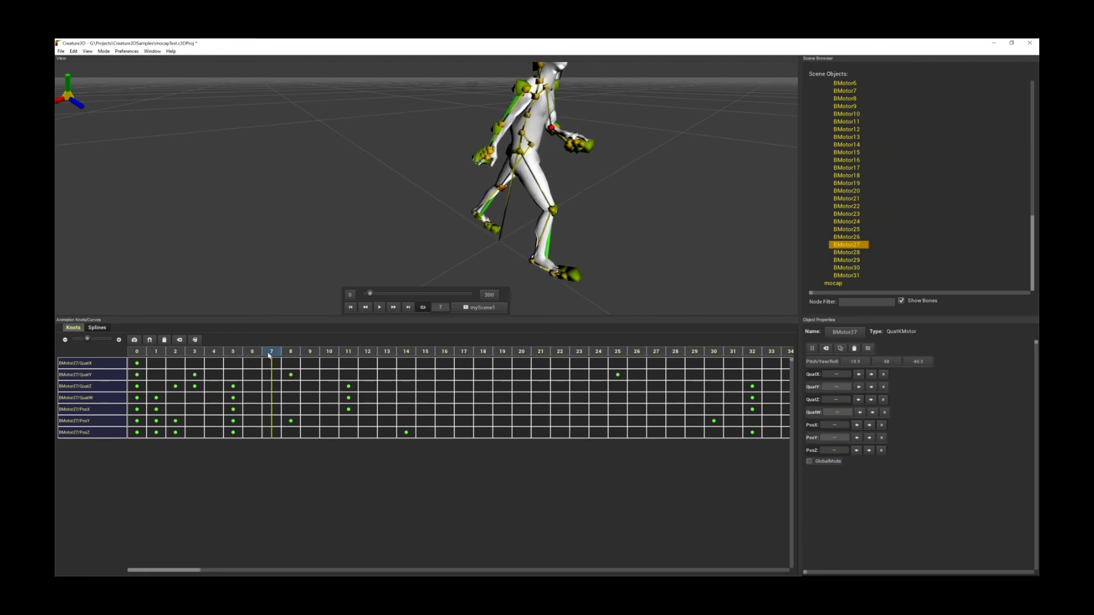
left_click_drag(348, 352, 208, 351)
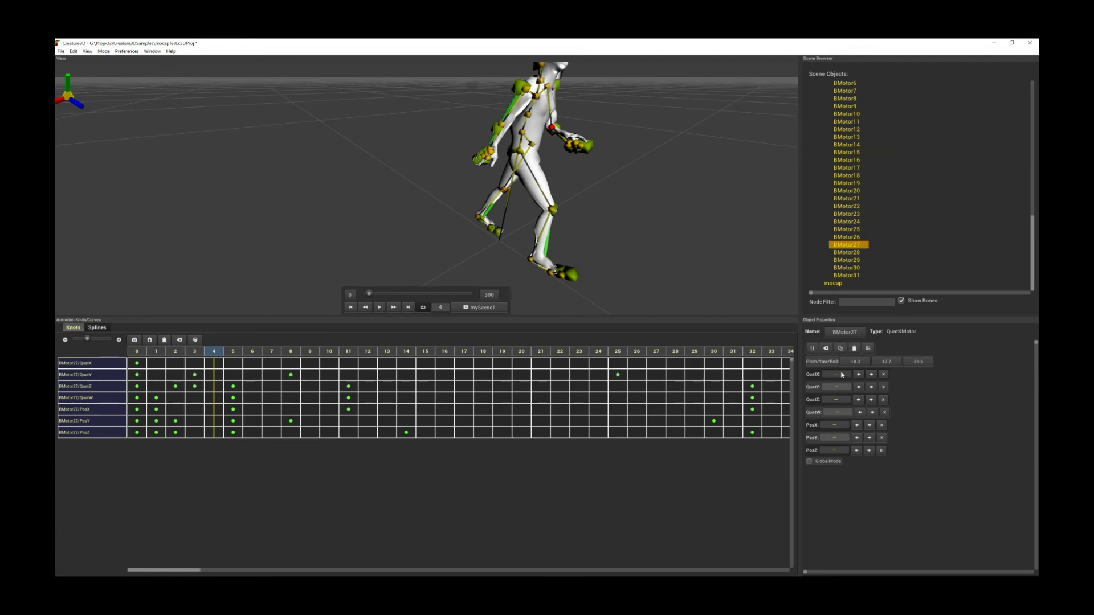
left_click(349, 351)
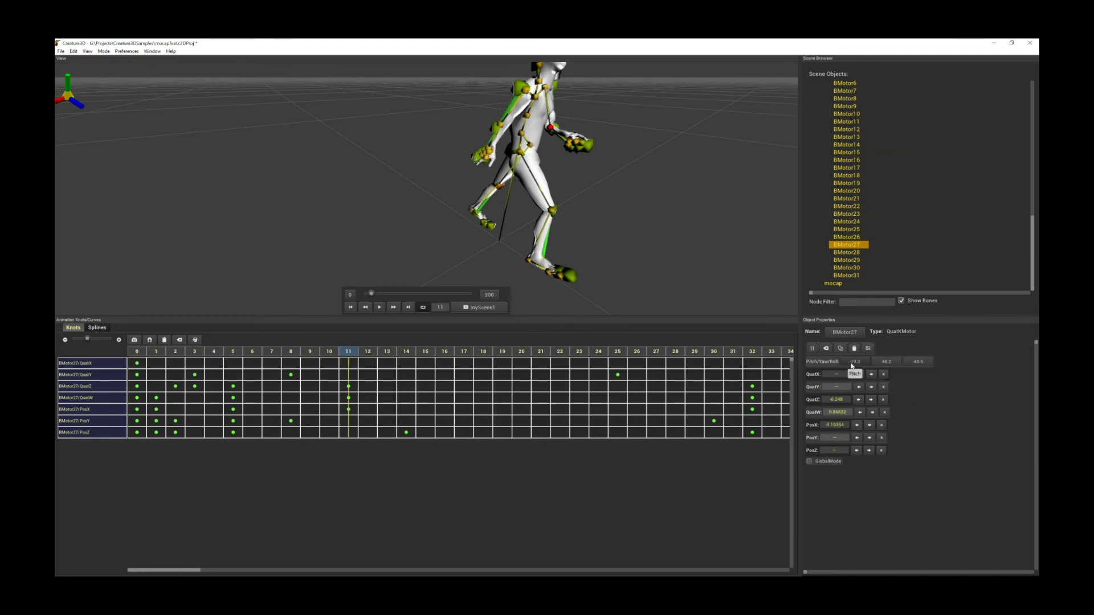
left_click_drag(608, 247, 558, 242, "alt")
middle_click_drag(558, 242, 618, 263)
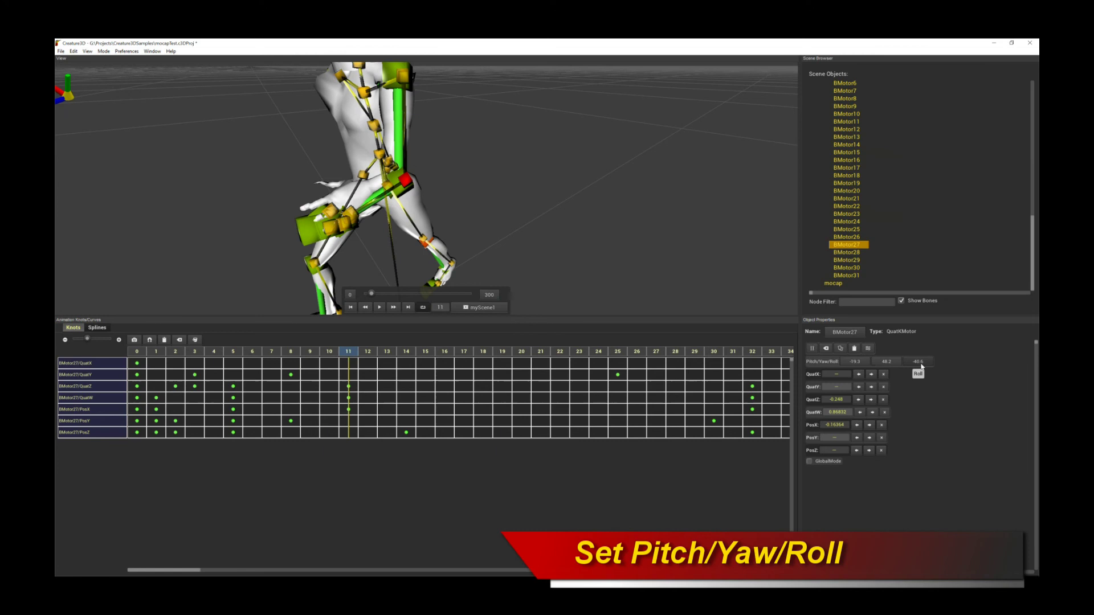
Key BMotor27's yaw to 48 at frame 11.
left_click(887, 363)
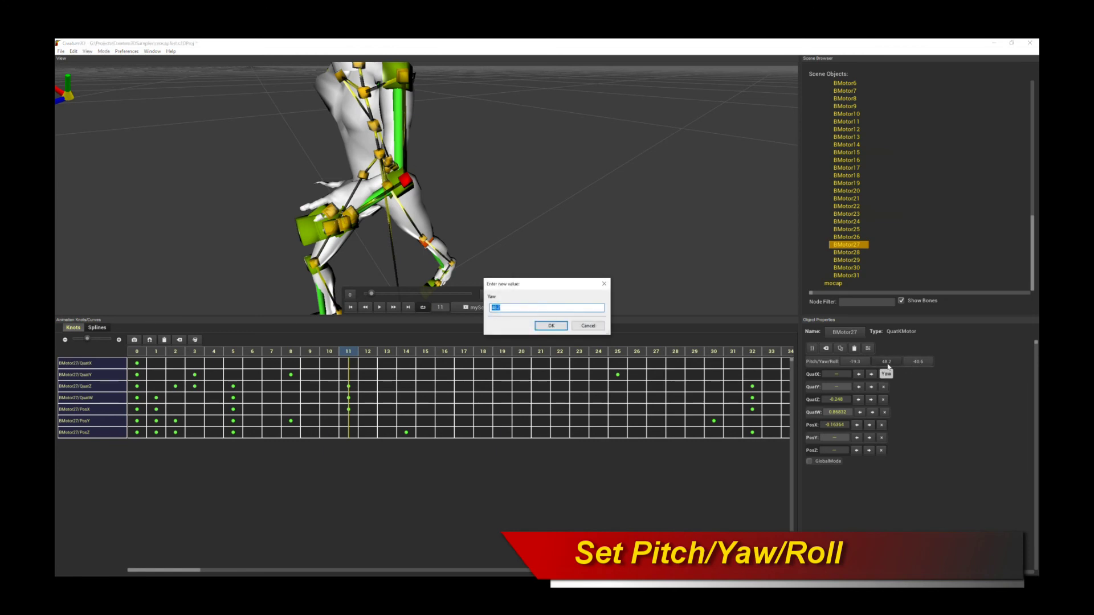
type("60")
key("Return")
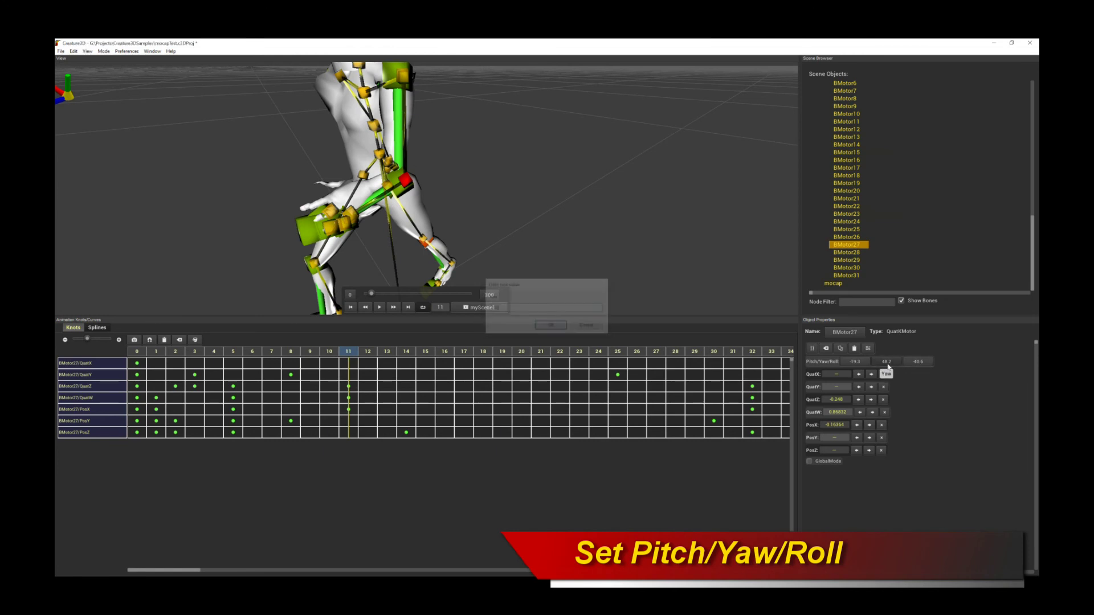
left_click(887, 363)
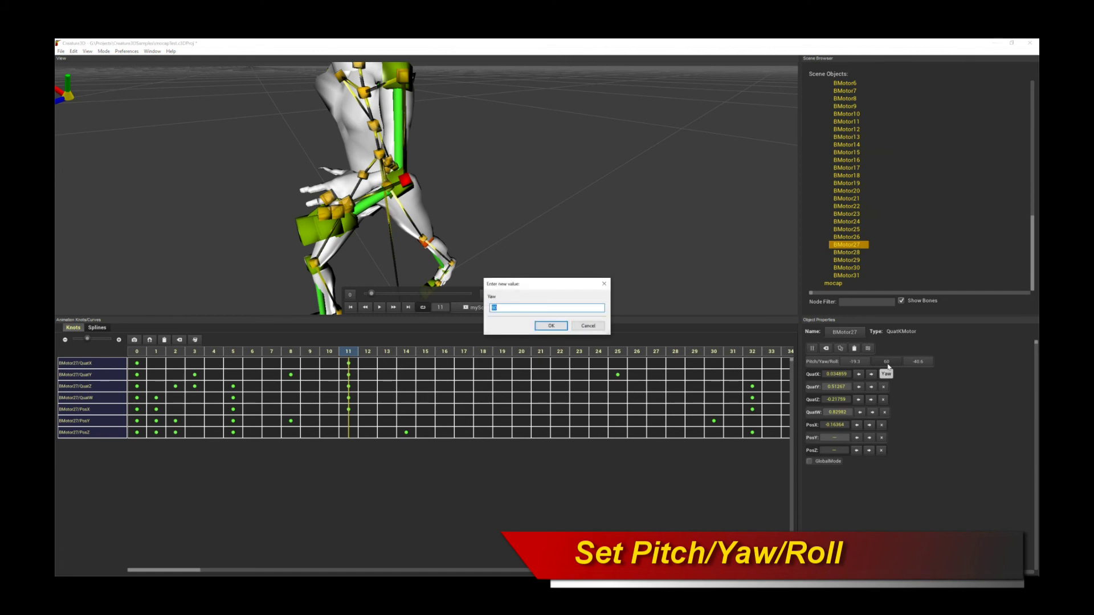
key("Return")
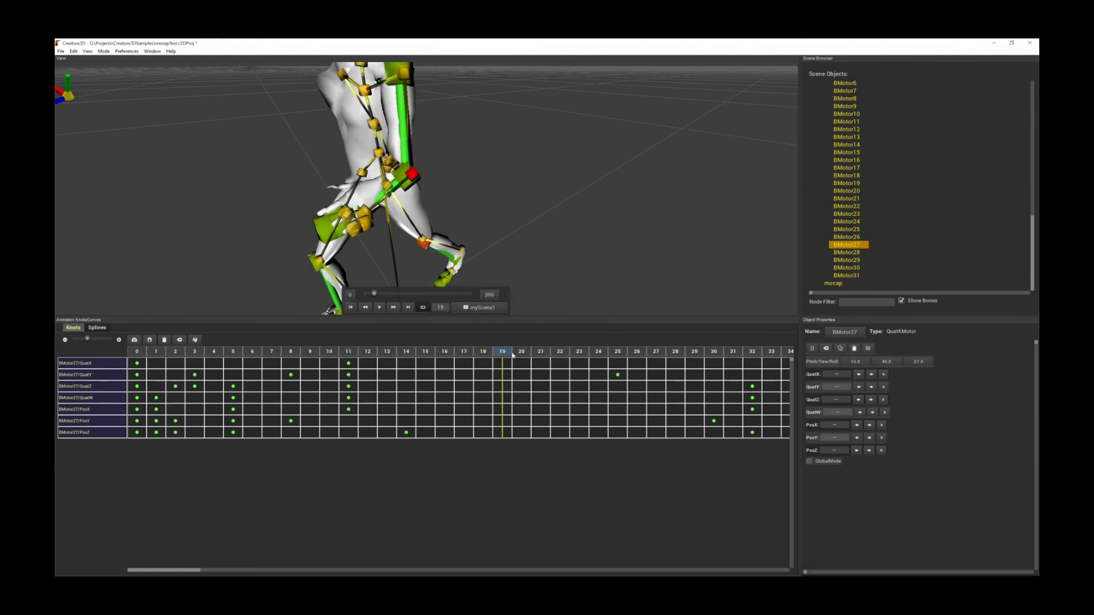
Key BMotor27's yaw to 46 at frame 19.
left_click(882, 362)
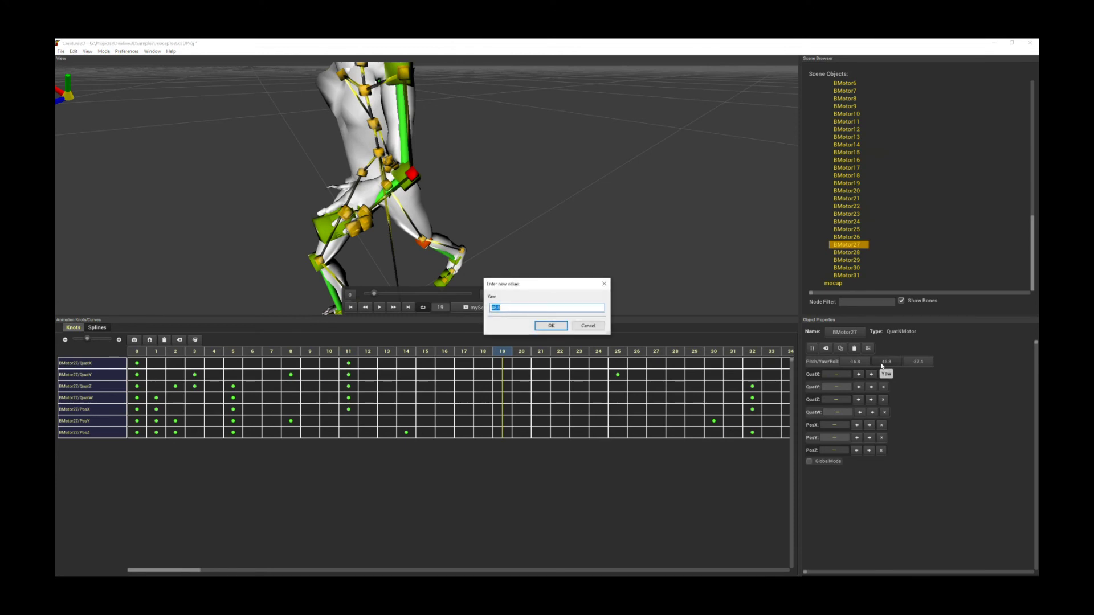
type("42")
key("Return")
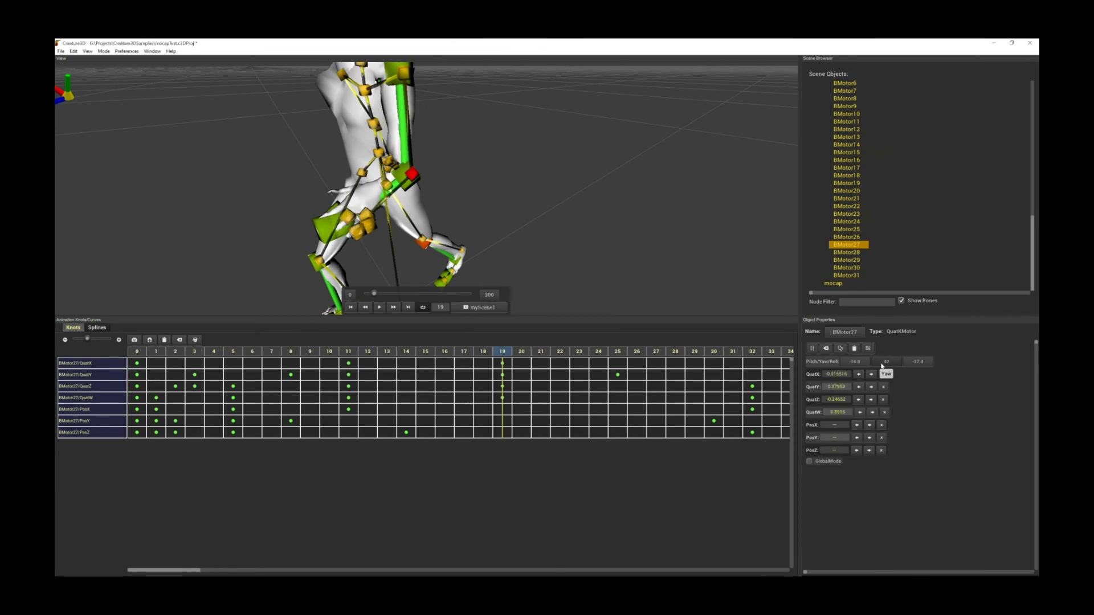
double_click(883, 363)
type("4")
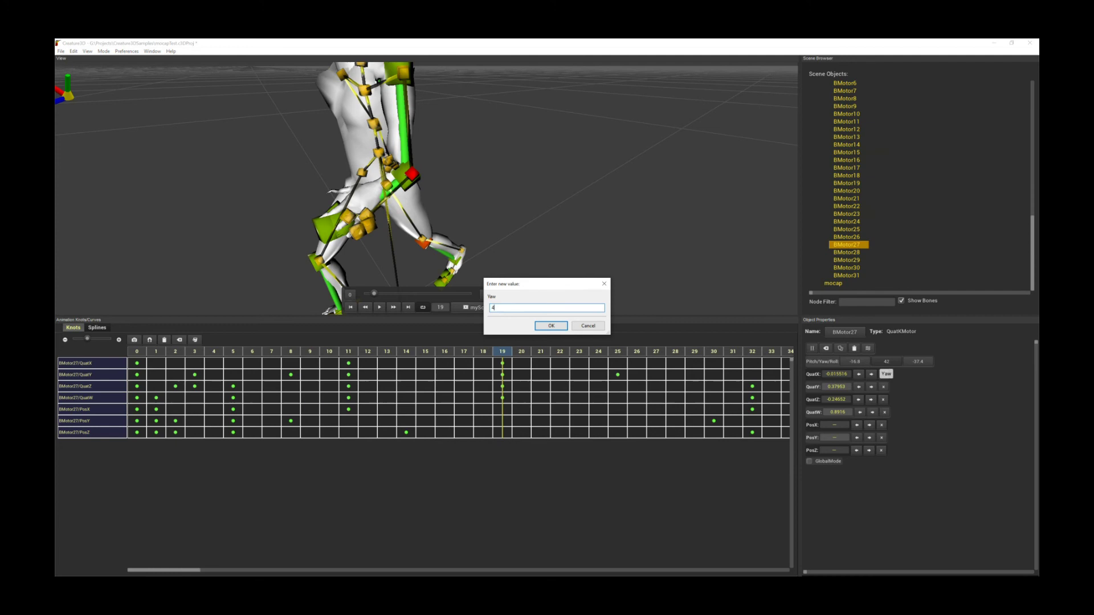
type("6")
key("Return")
middle_click_drag(611, 235, 629, 250)
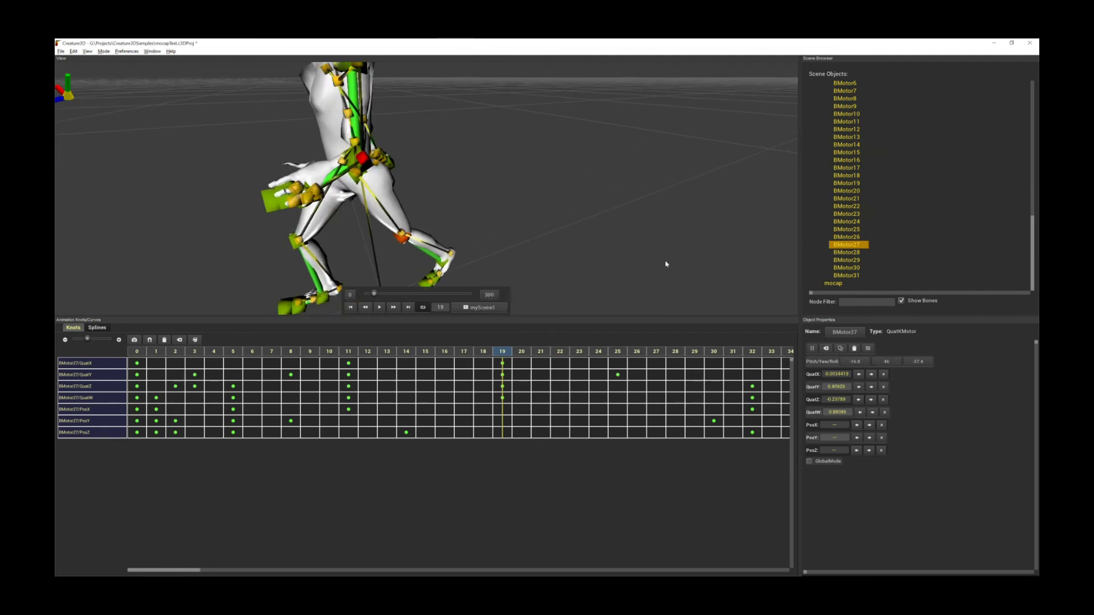
Set BMotor27's roll to -37 at frame 19.
double_click(922, 360)
type("-")
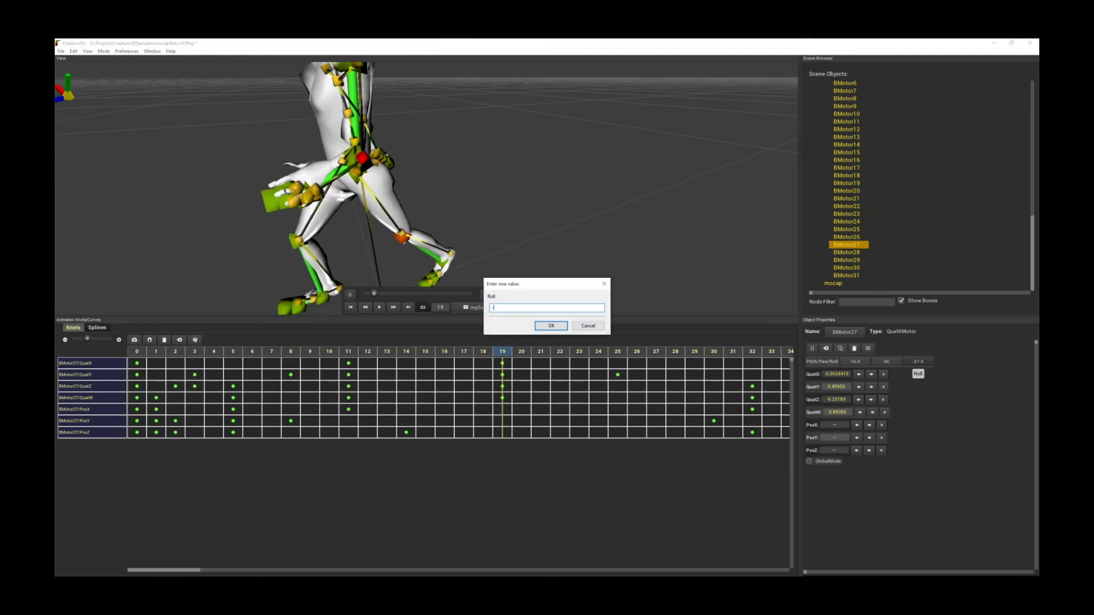
type("20")
key("Return")
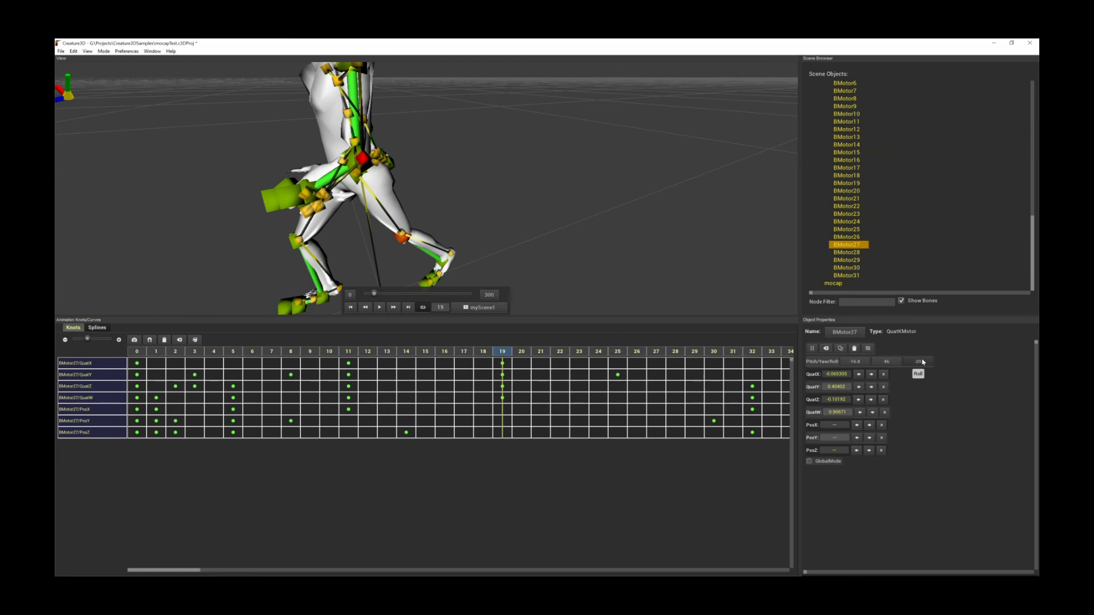
double_click(922, 360)
type("-37")
key("Return")
middle_click_drag(548, 273, 523, 258)
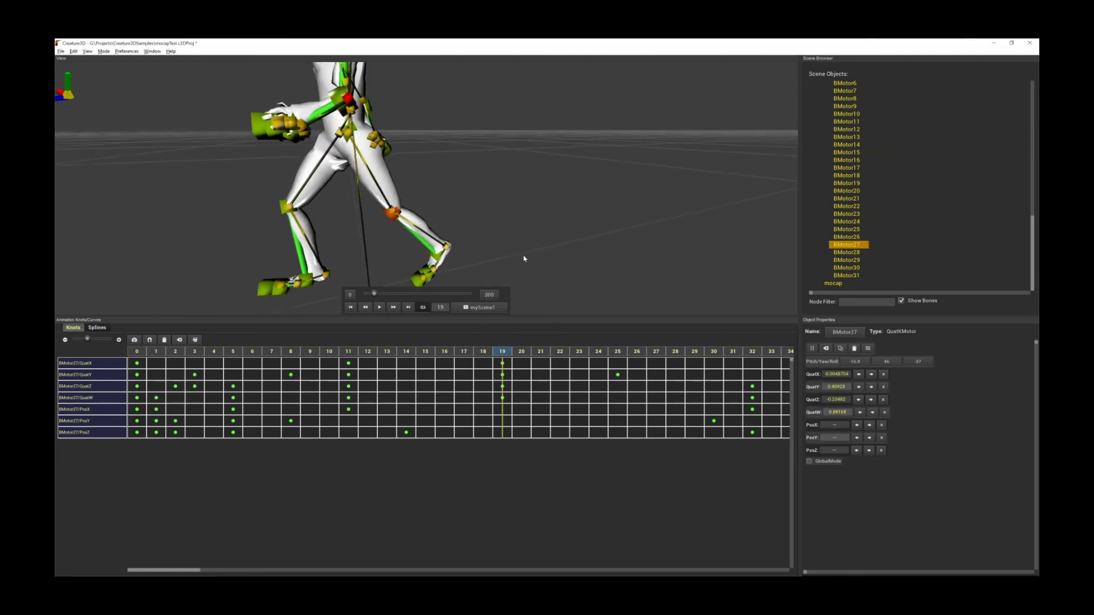
left_click(869, 349)
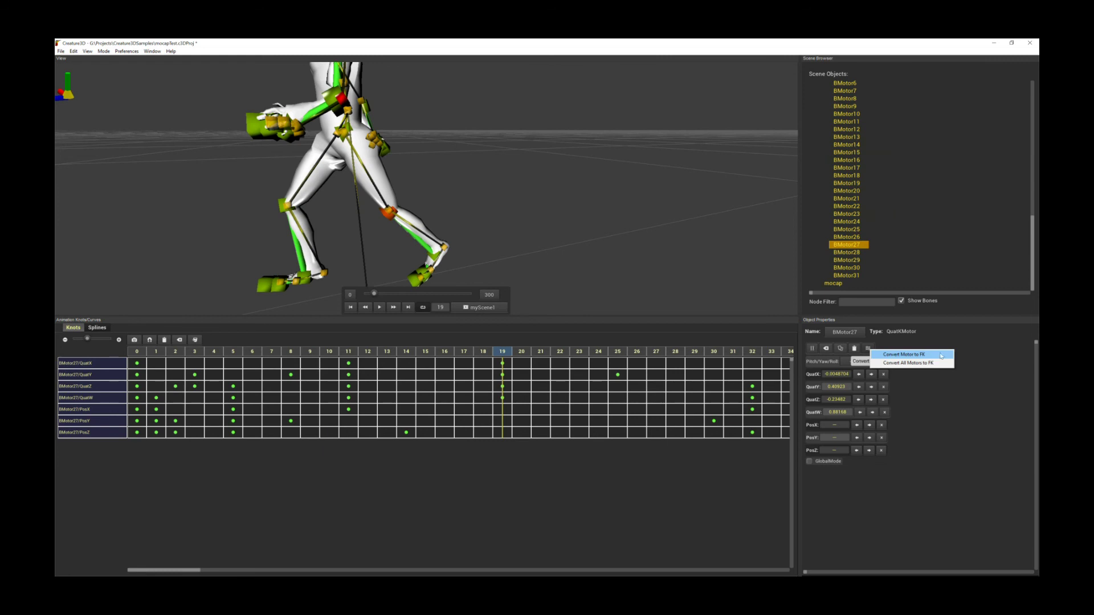
Convert all bone motors to FK, then scrub the walk from frame 0 to 25 to review it.
left_click(909, 363)
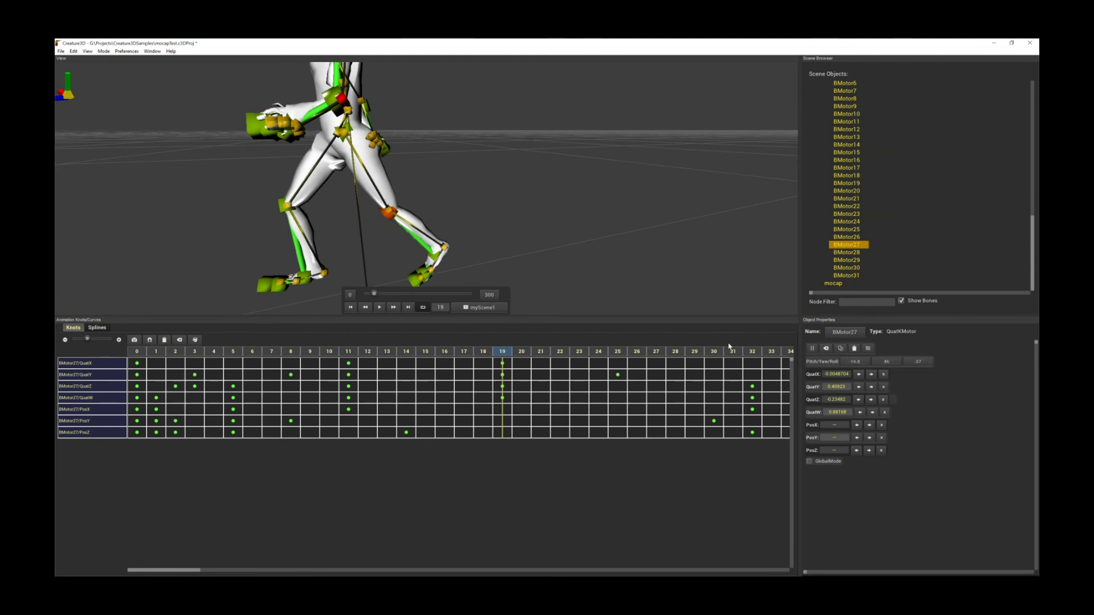
middle_click_drag(555, 251, 615, 256)
left_click_drag(355, 352, 137, 359)
scroll(298, 271, "down", 3)
left_click_drag(465, 254, 507, 263, "alt")
scroll(504, 261, "down", 2)
left_click_drag(217, 349, 522, 352)
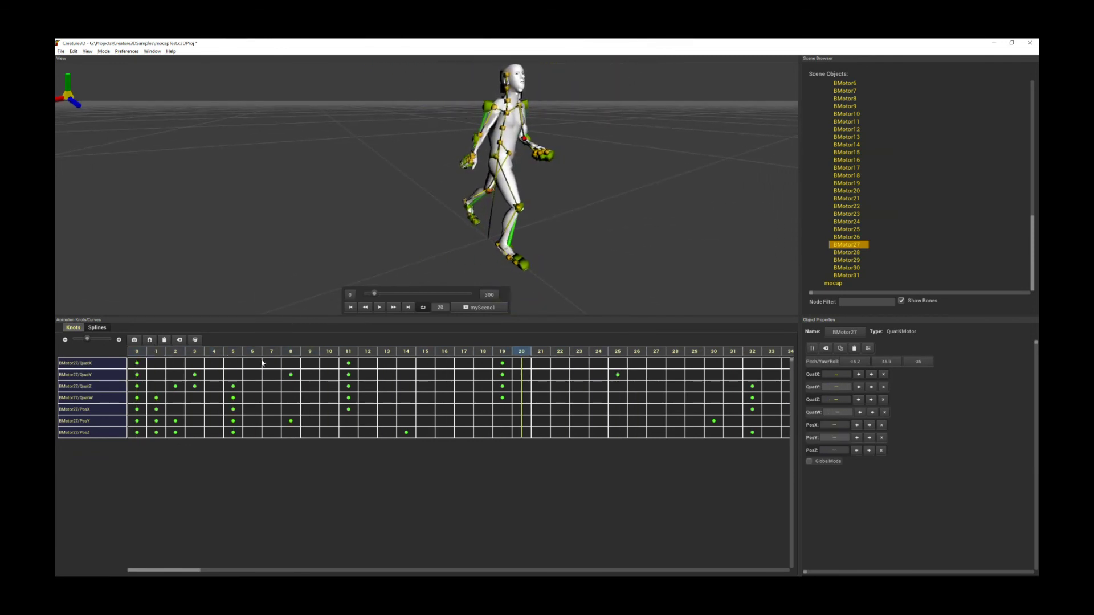
Select the mocap object and look through its retarget settings.
left_click(834, 284)
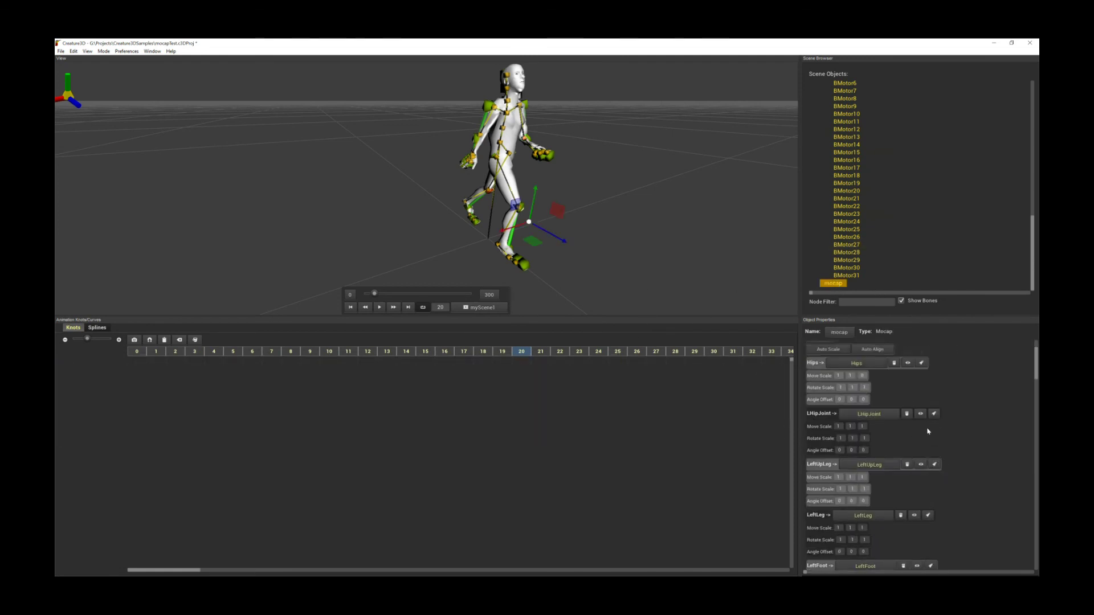
scroll(909, 501, "down", 5)
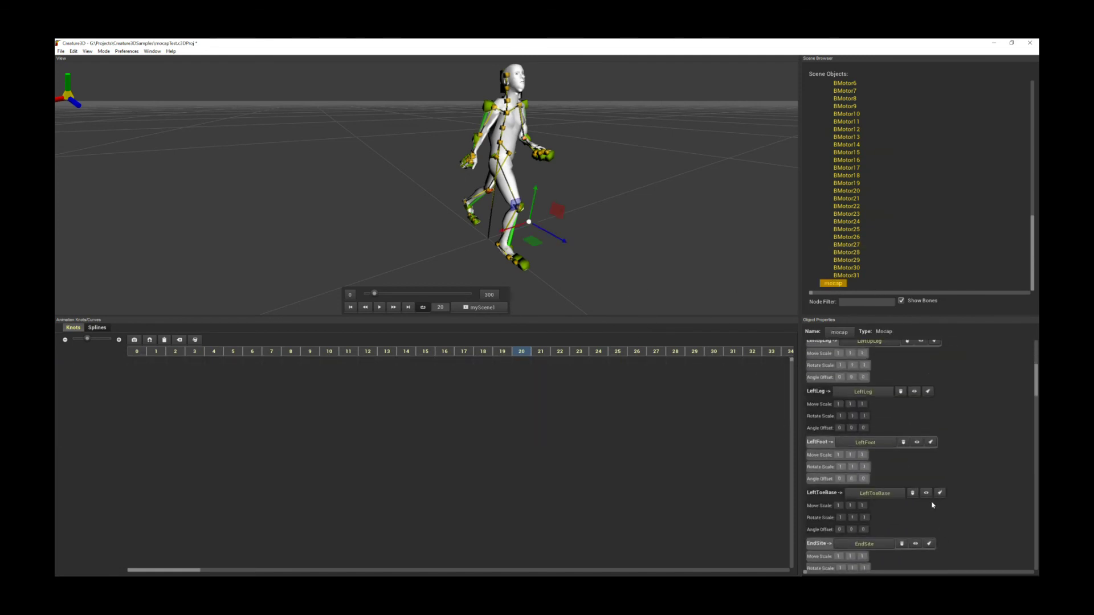
scroll(929, 507, "up", 5)
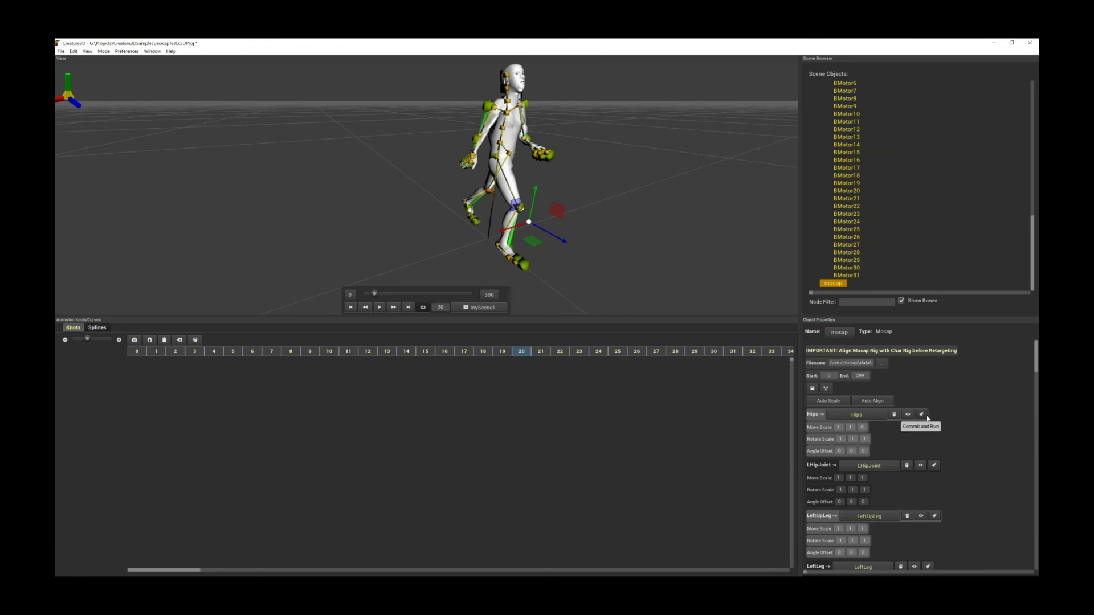
scroll(929, 433, "down", 10)
Show BMotor15's keyframes at frame 17 (pitch/yaw/roll 1.77, 2.32, -7.5).
left_click_drag(844, 200, 855, 157)
left_click(847, 153)
left_click(847, 214)
left_click(846, 191)
left_click(846, 152)
left_click(508, 353)
left_click(464, 351)
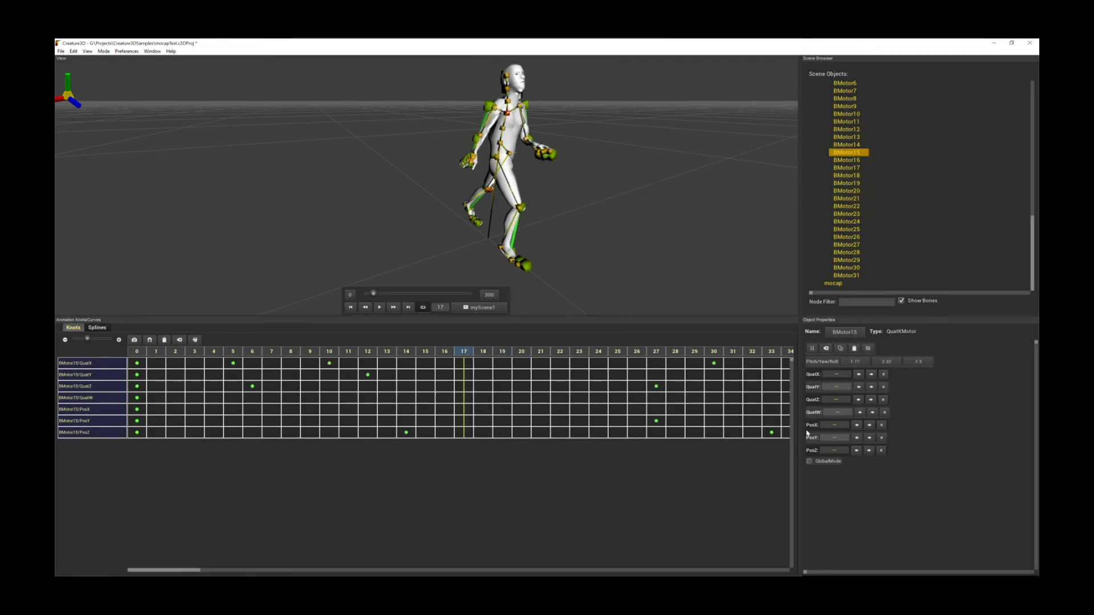
Go to frame 27 and display BMotor15's channels as splines across a wider frame range.
left_click(853, 438)
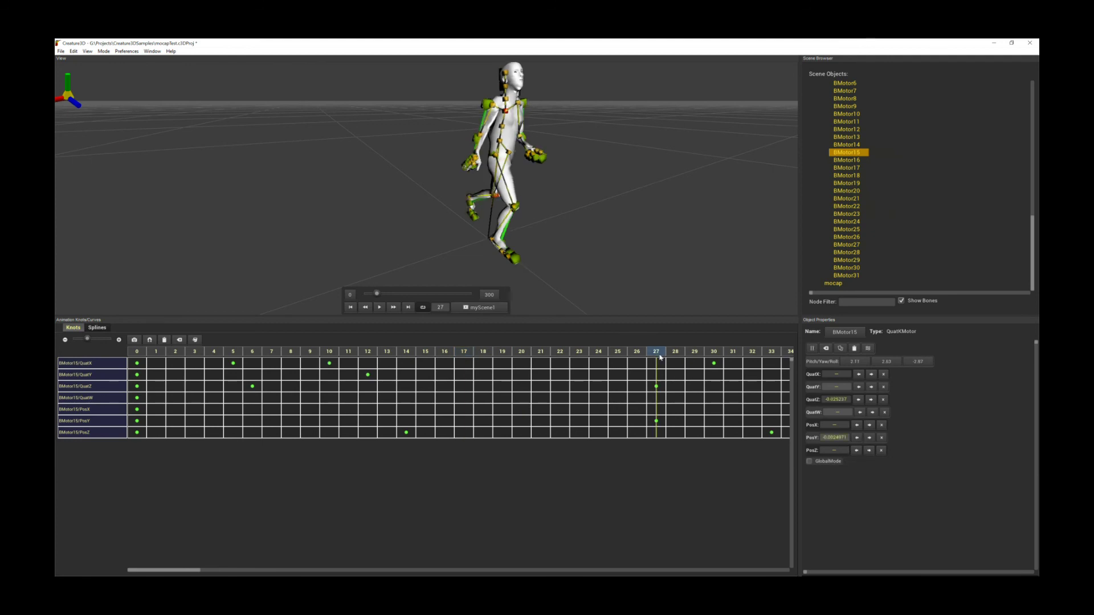
left_click(96, 328)
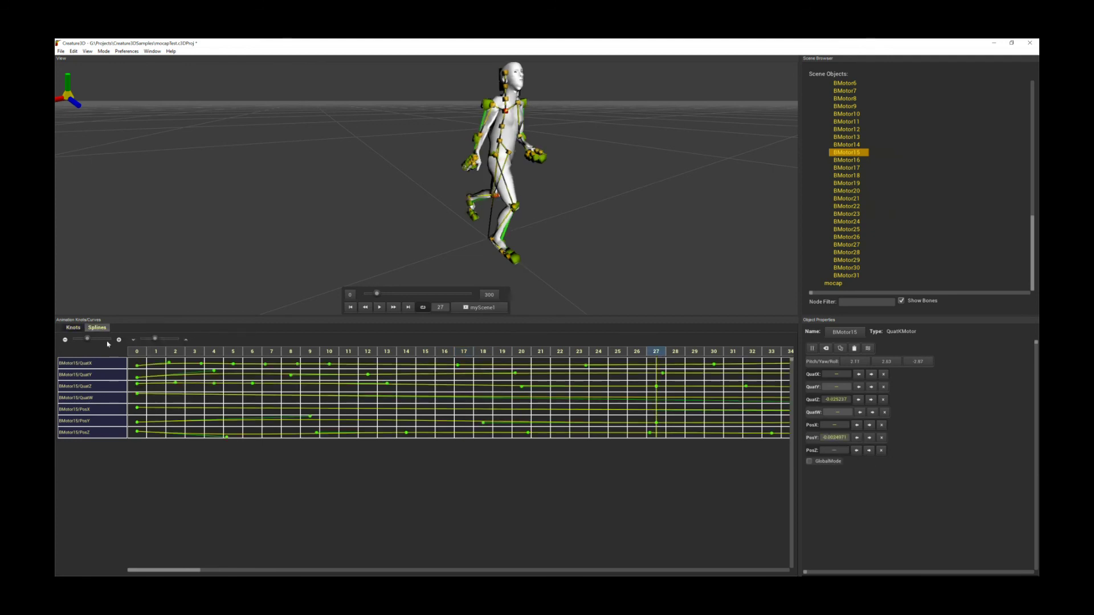
left_click_drag(88, 339, 80, 340)
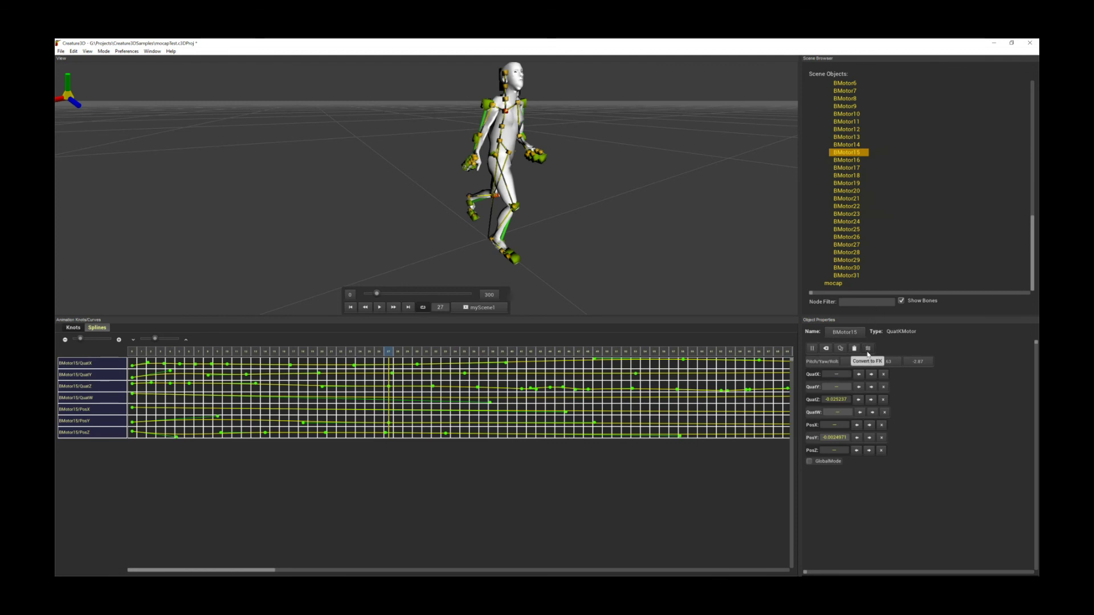
left_click(868, 350)
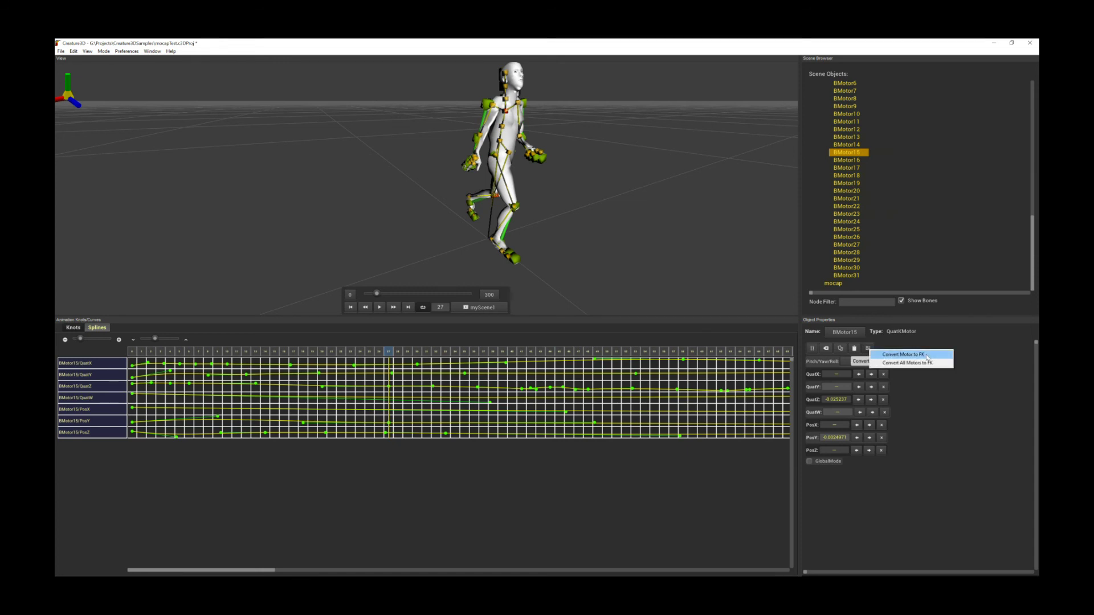
Convert BMotor15's motor animation to FK and confirm.
left_click(926, 354)
left_click(552, 329)
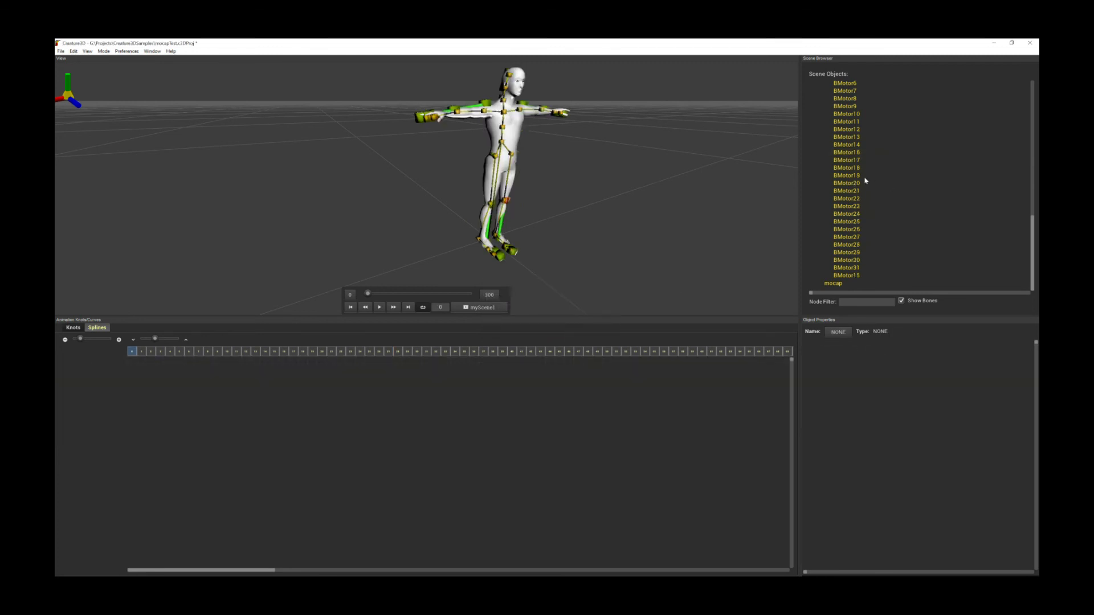
left_click(851, 161)
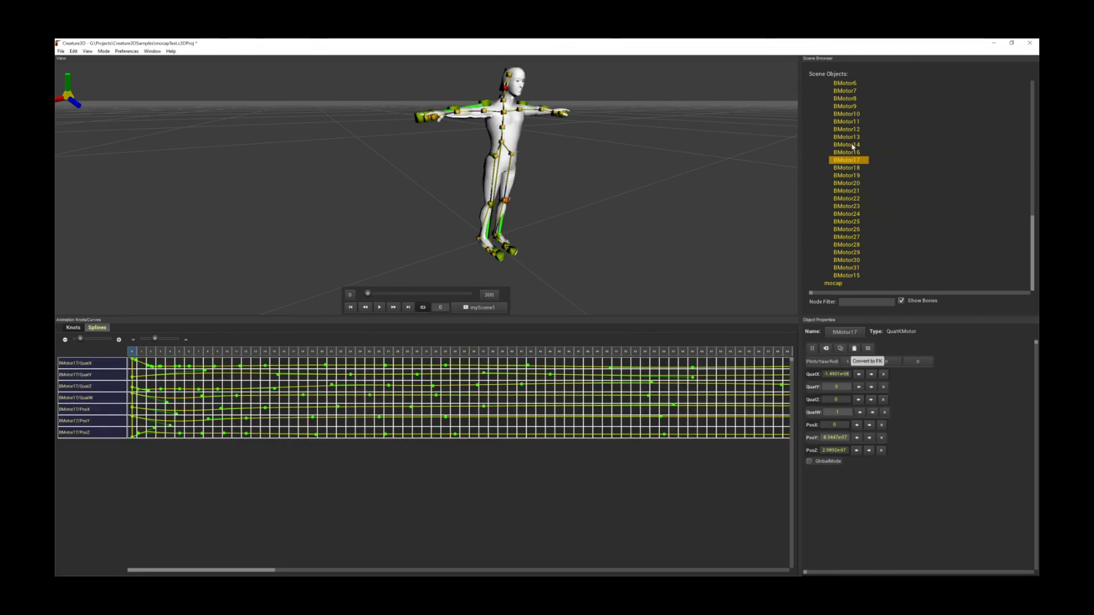
Select the Spine1, Spine and Neck1 joints and view Neck1's keys in the Knots grid.
left_click(504, 113)
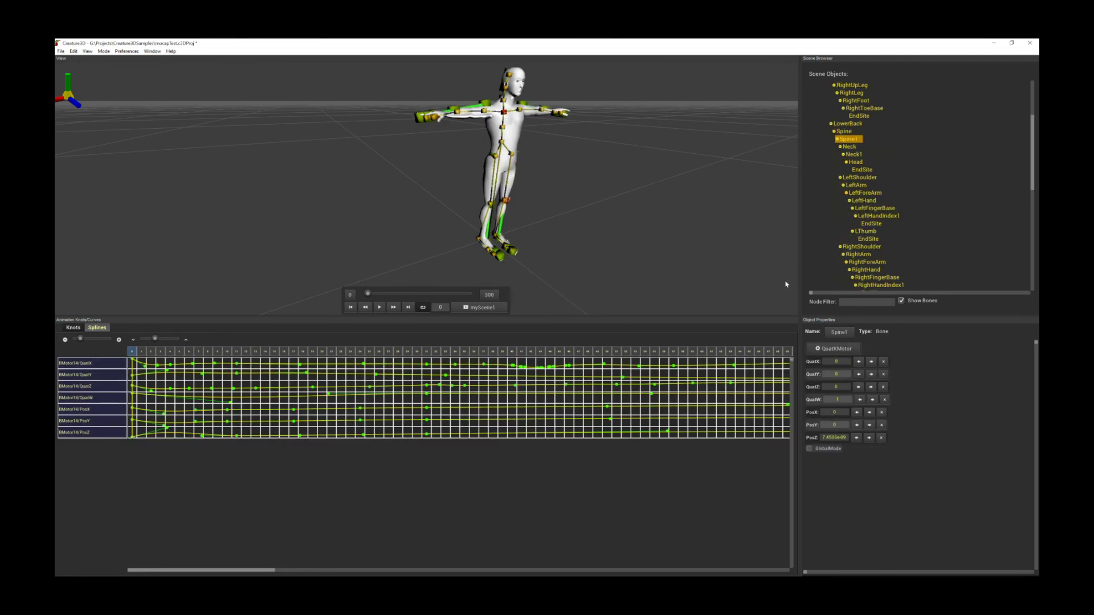
left_click(504, 128)
left_click(504, 116)
left_click(503, 105)
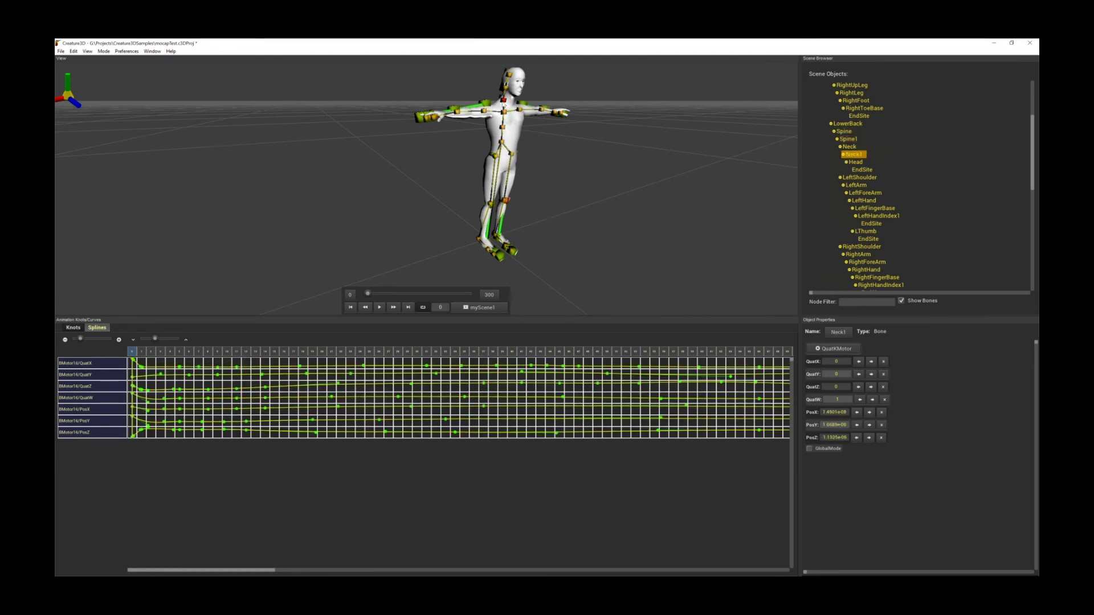
middle_click_drag(667, 214, 590, 230)
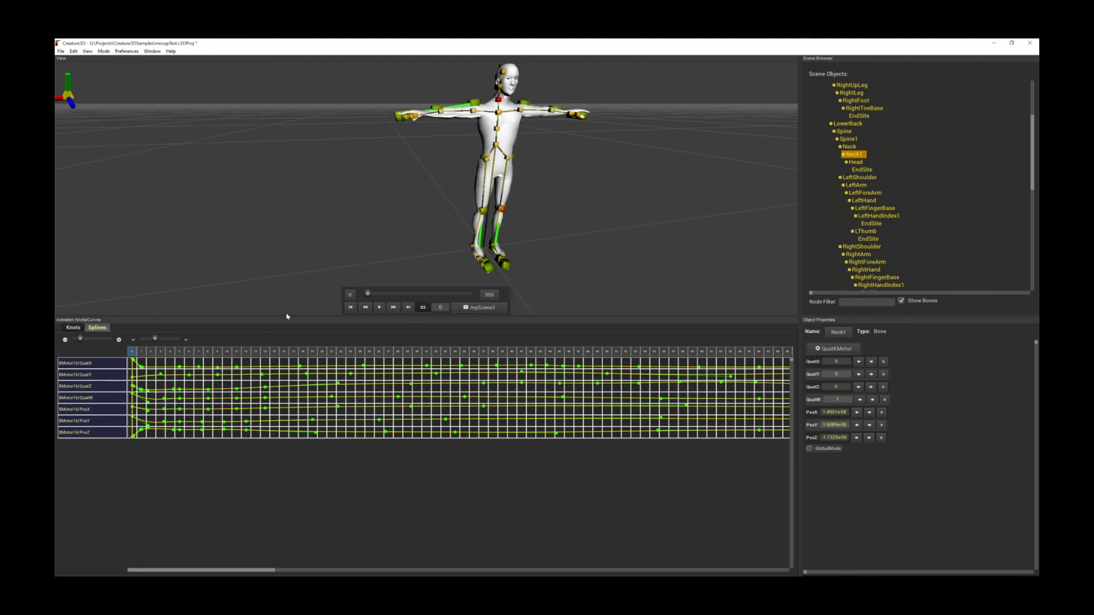
left_click(74, 327)
left_click_drag(591, 249, 558, 229)
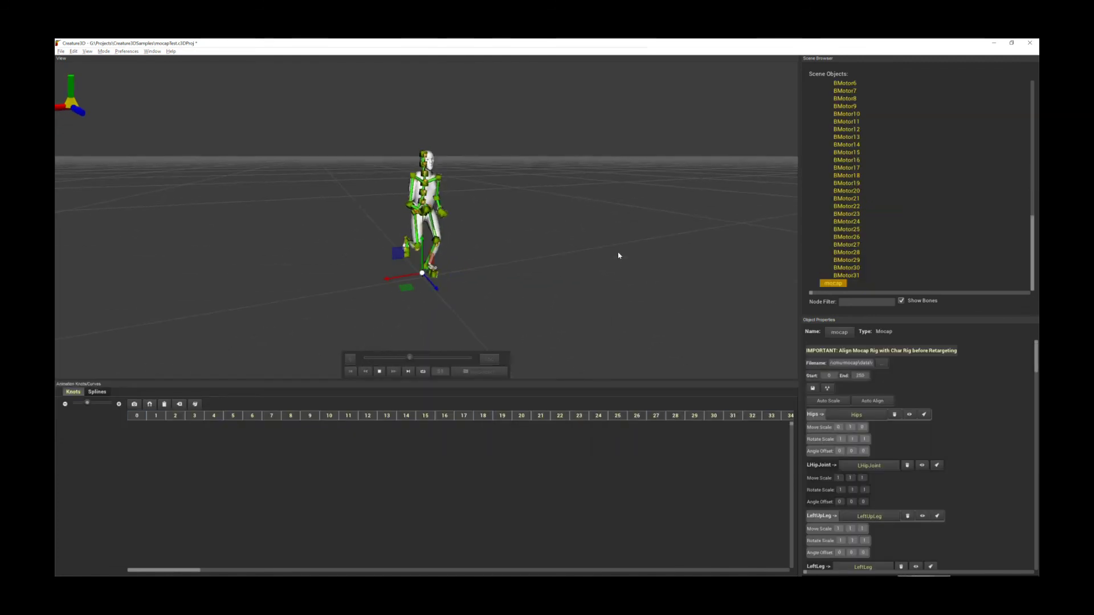
Play the walking animation while orbiting around the character, stopping back at frame 0.
middle_click_drag(618, 253, 372, 270)
key("space")
middle_click_drag(610, 215, 572, 258)
key("space")
left_click_drag(572, 257, 619, 256)
middle_click_drag(620, 255, 377, 256)
left_click(380, 371)
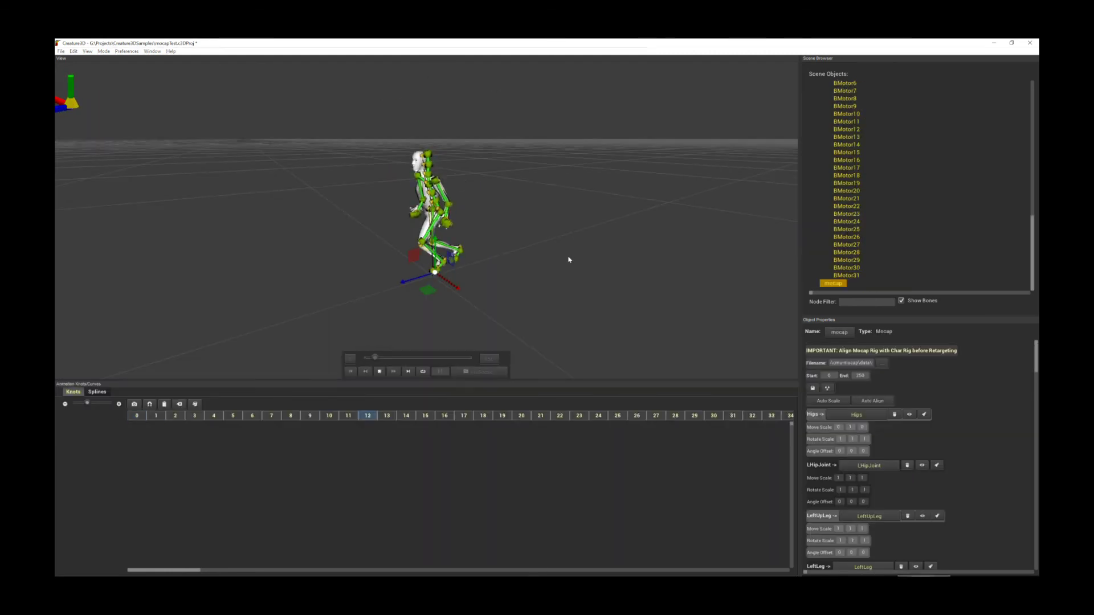
left_click_drag(568, 258, 619, 255)
middle_click_drag(620, 256, 562, 258)
left_click(379, 372)
left_click_drag(586, 269, 353, 274)
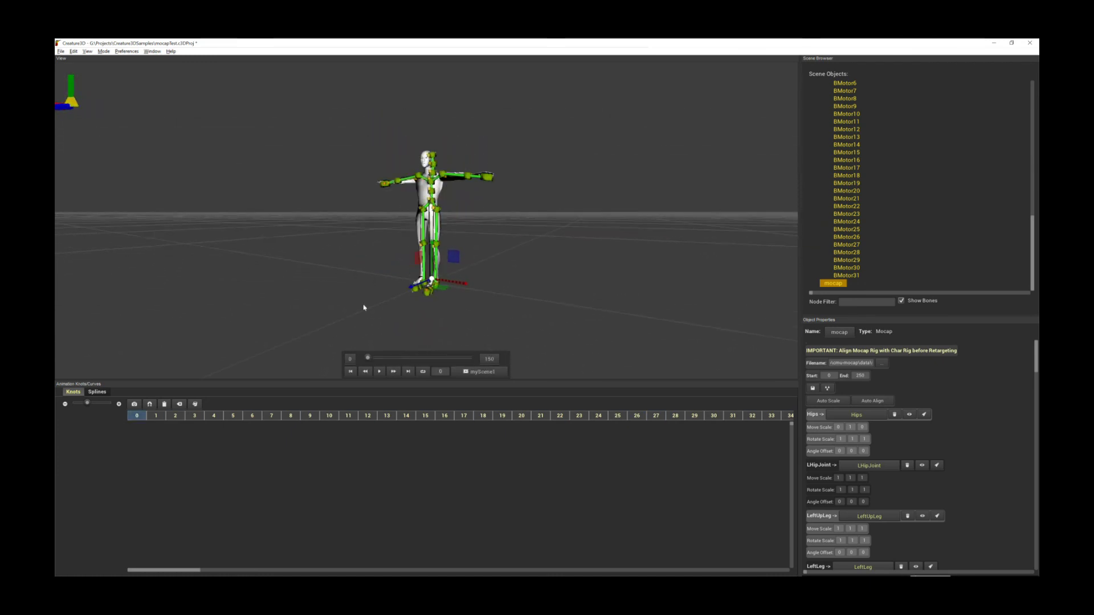